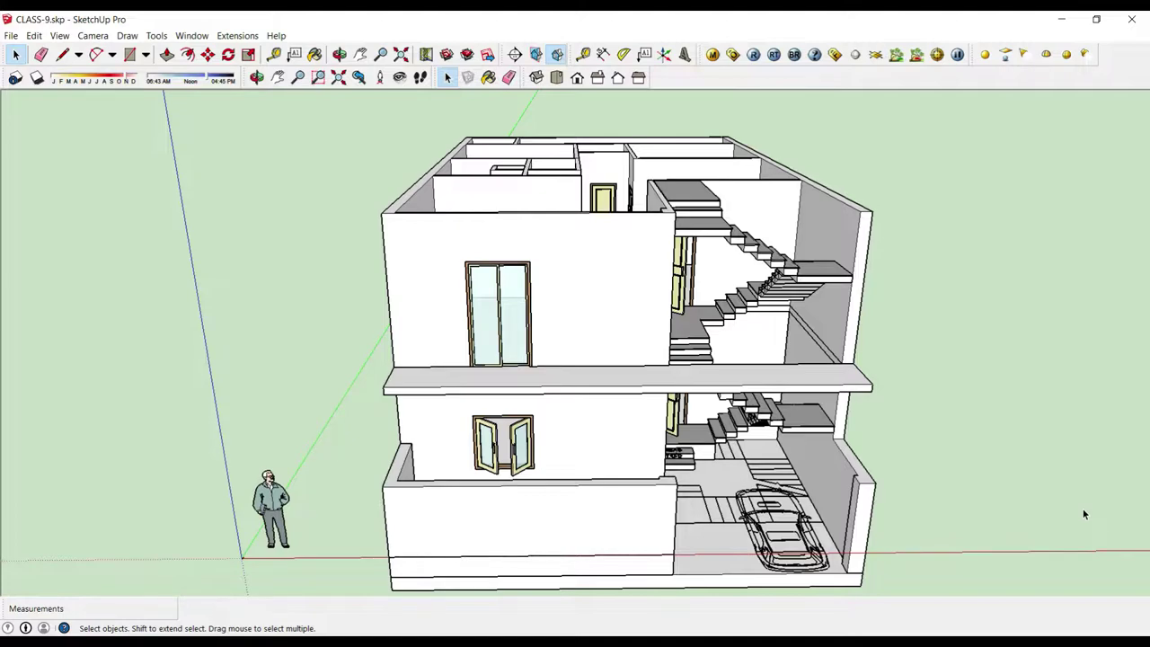
Step: Orbit around the house, inspecting the upper floor, middle floor and upper-floor door
scroll(1083, 514, up, 1)
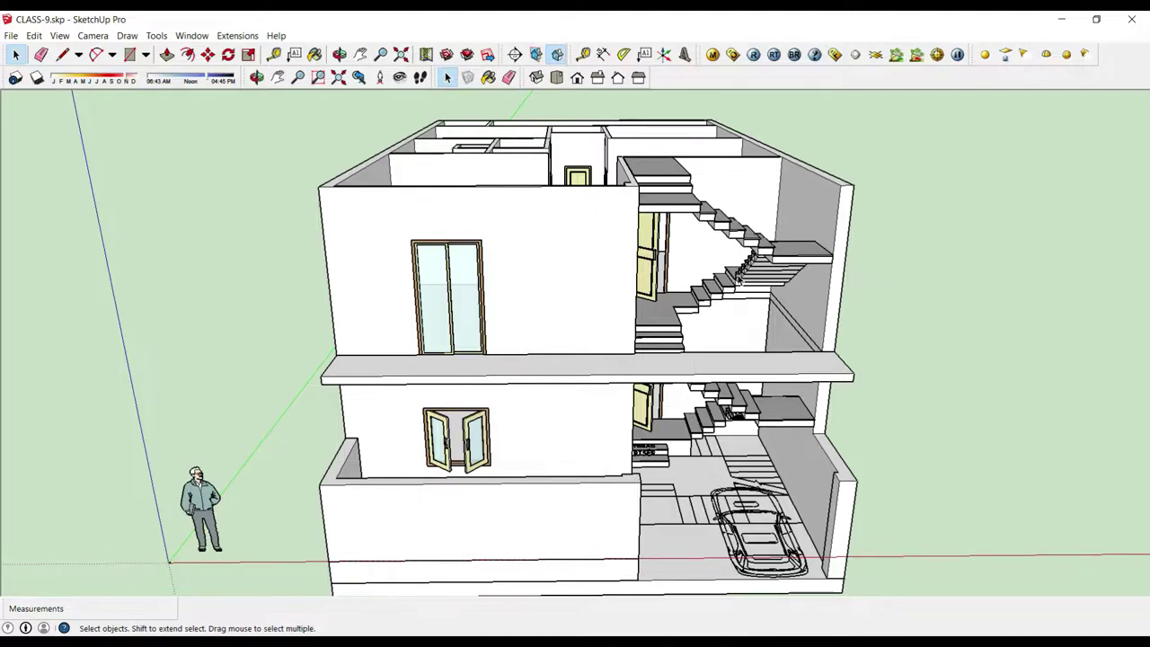
mouse_move(449, 377)
middle_down()
mouse_move(465, 344)
mouse_move(569, 299)
middle_up()
mouse_move(523, 335)
middle_down()
mouse_move(642, 469)
mouse_move(534, 411)
mouse_move(515, 304)
mouse_move(539, 372)
middle_up()
scroll(515, 304, up, 3)
scroll(539, 372, up, 3)
scroll(533, 367, up, 3)
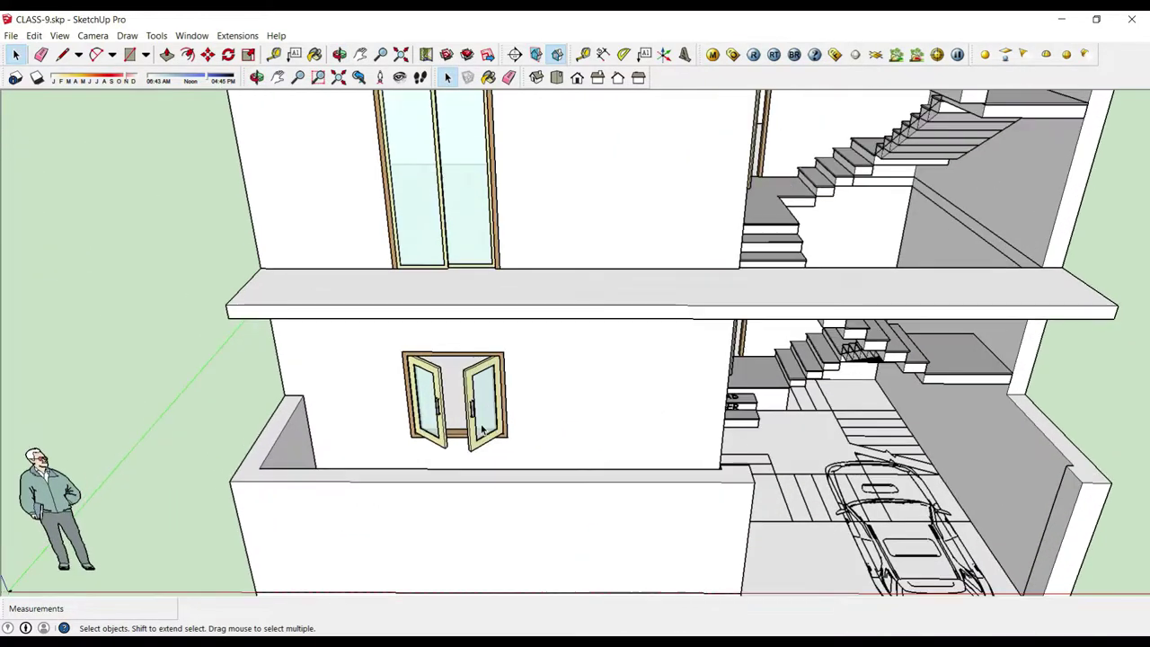
scroll(545, 456, down, 3)
scroll(591, 378, down, 2)
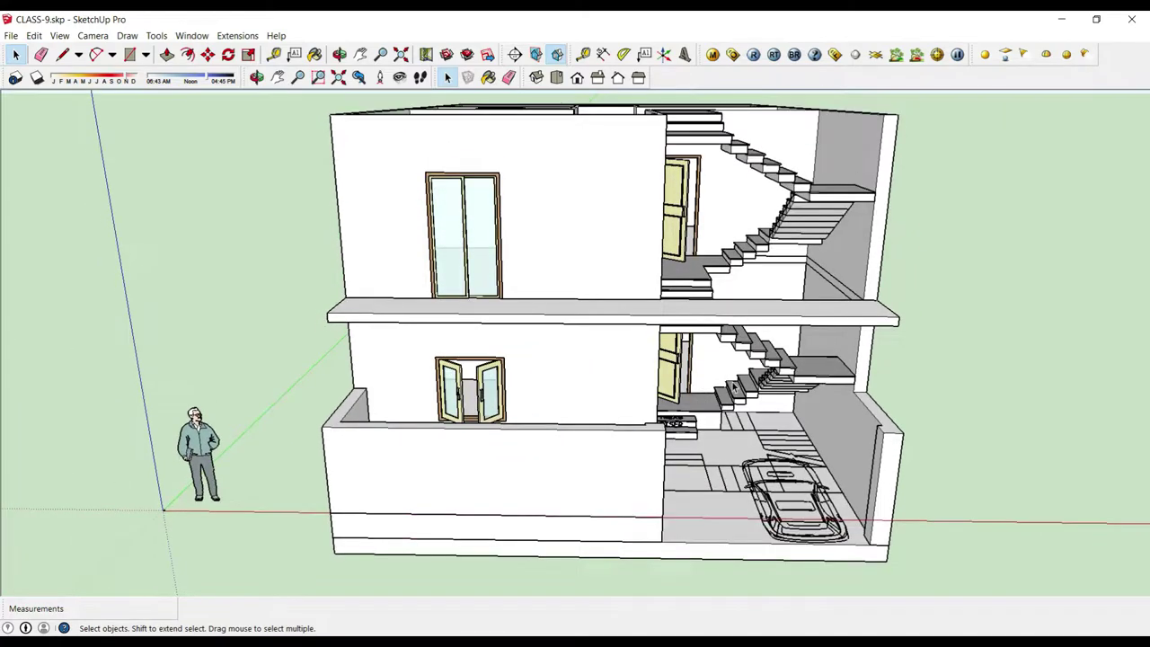
scroll(734, 386, down, 3)
scroll(673, 367, down, 2)
middle_drag(658, 360, 648, 324)
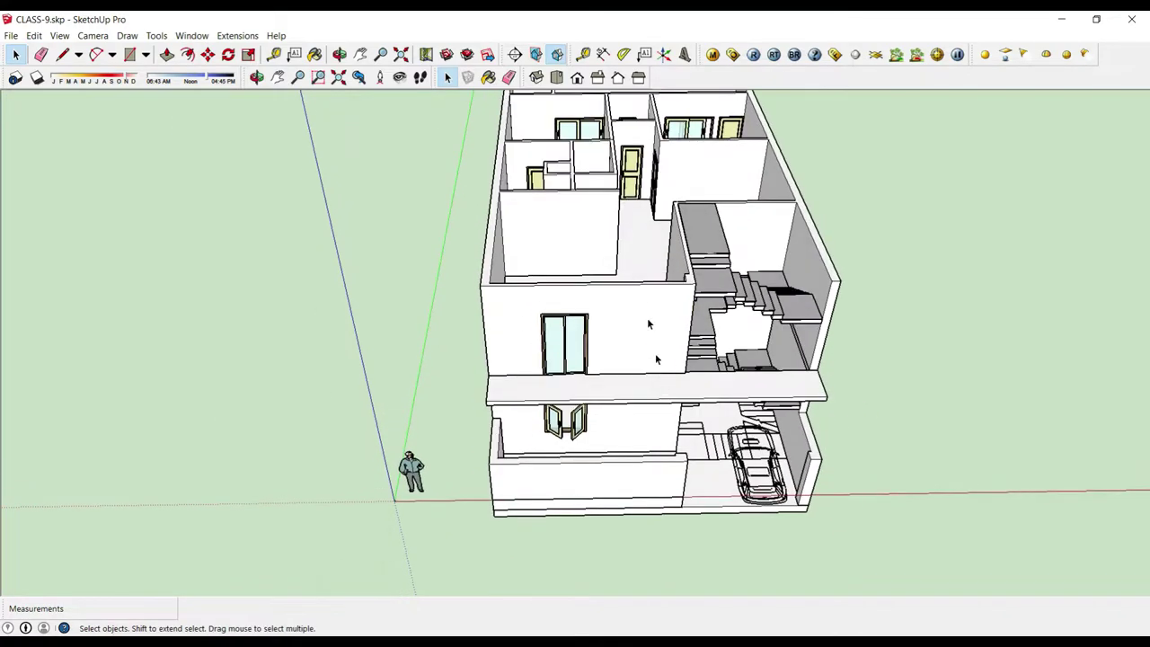
mouse_move(649, 378)
middle_down()
mouse_move(611, 310)
mouse_move(580, 321)
mouse_move(649, 320)
mouse_move(865, 198)
middle_up()
click(580, 320)
click(865, 195)
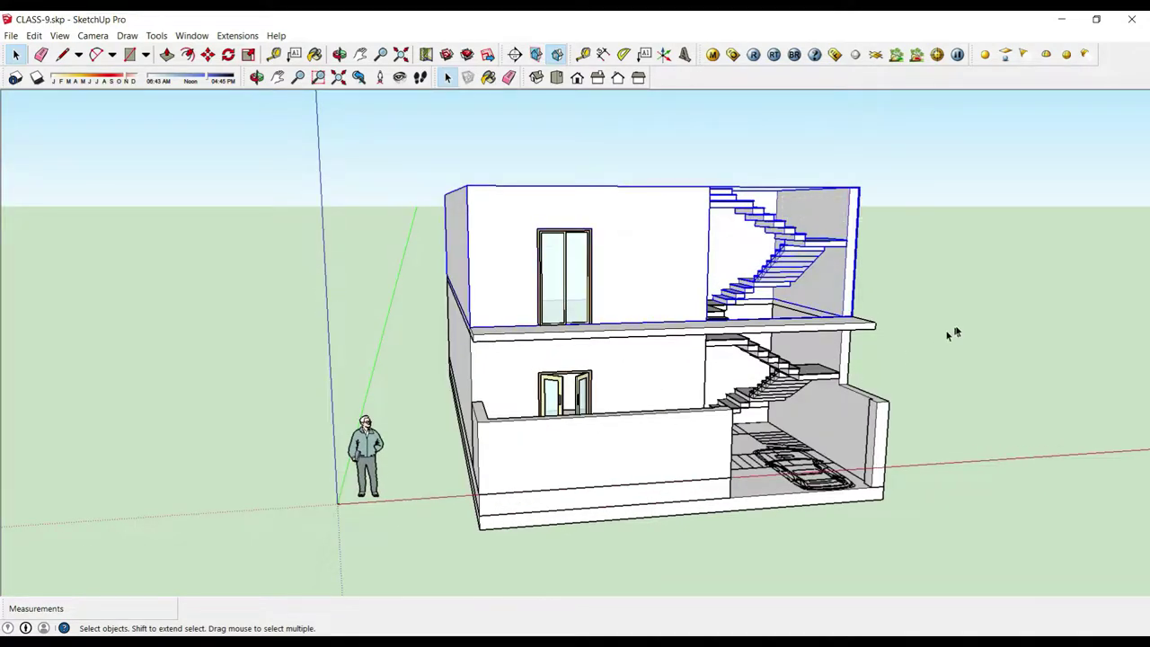
click(610, 349)
click(958, 333)
middle_drag(957, 332, 579, 479)
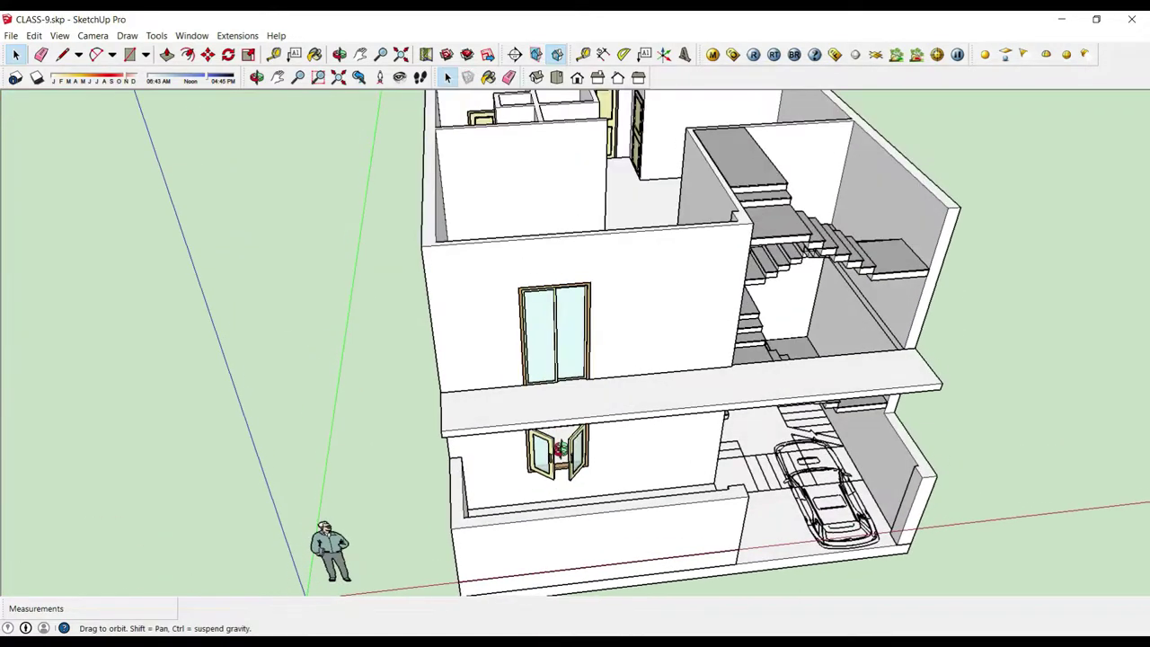
mouse_move(710, 371)
middle_down()
mouse_move(736, 470)
mouse_move(499, 359)
middle_up()
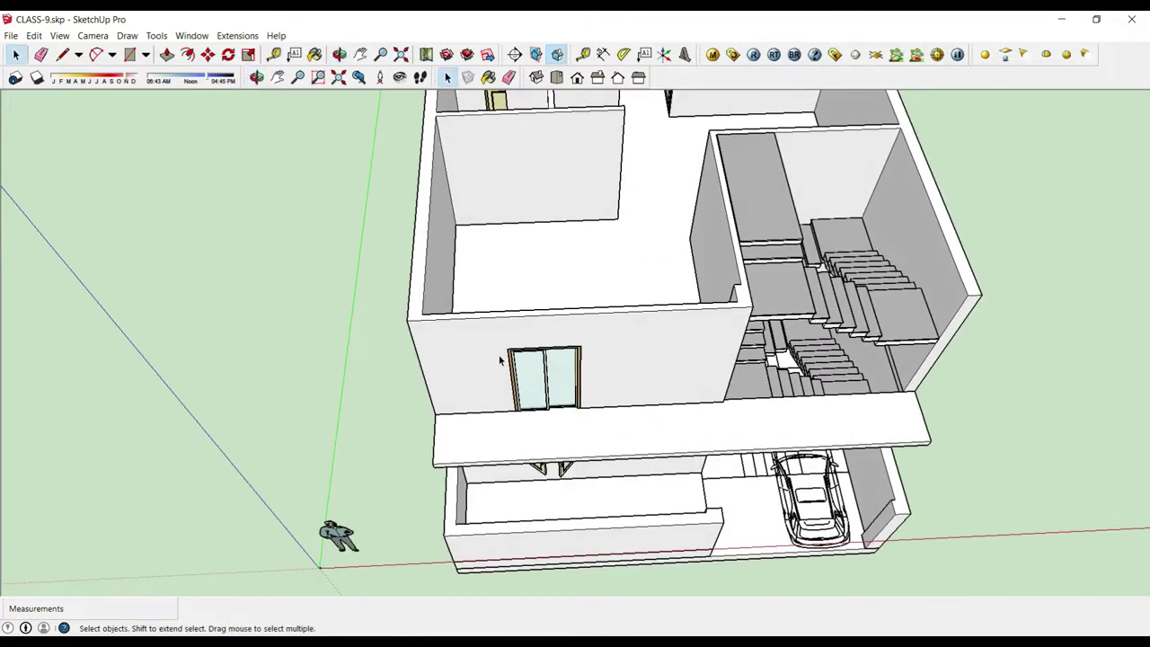
scroll(522, 380, up, 3)
scroll(521, 404, up, 3)
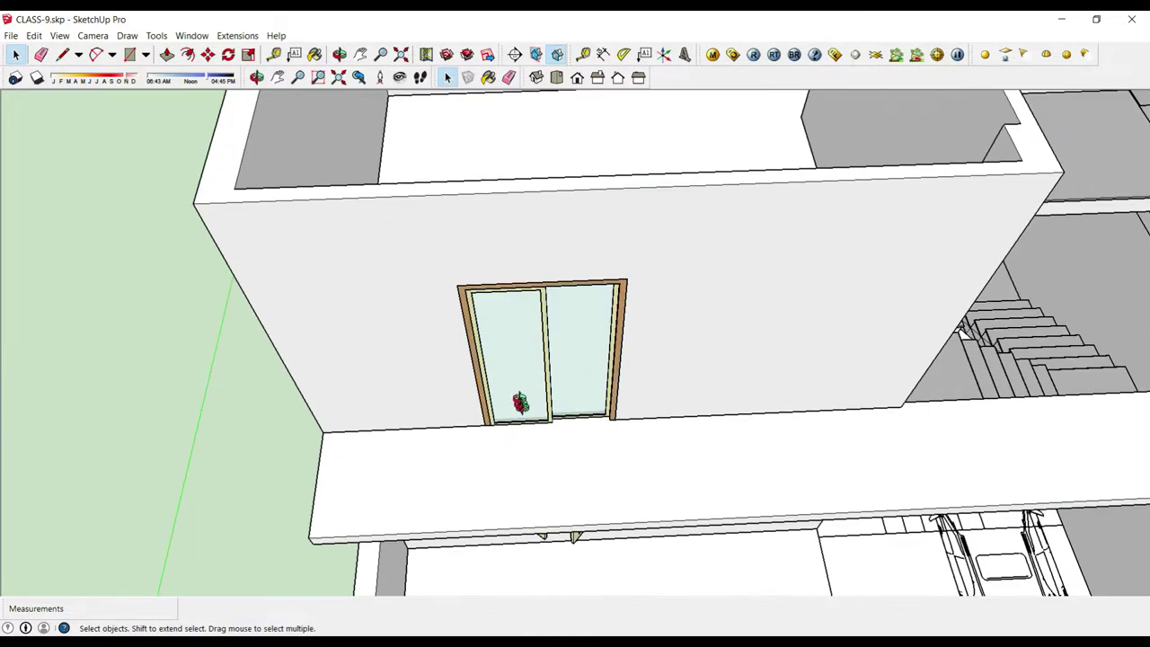
mouse_move(521, 404)
middle_down()
mouse_move(527, 251)
mouse_move(431, 409)
middle_up()
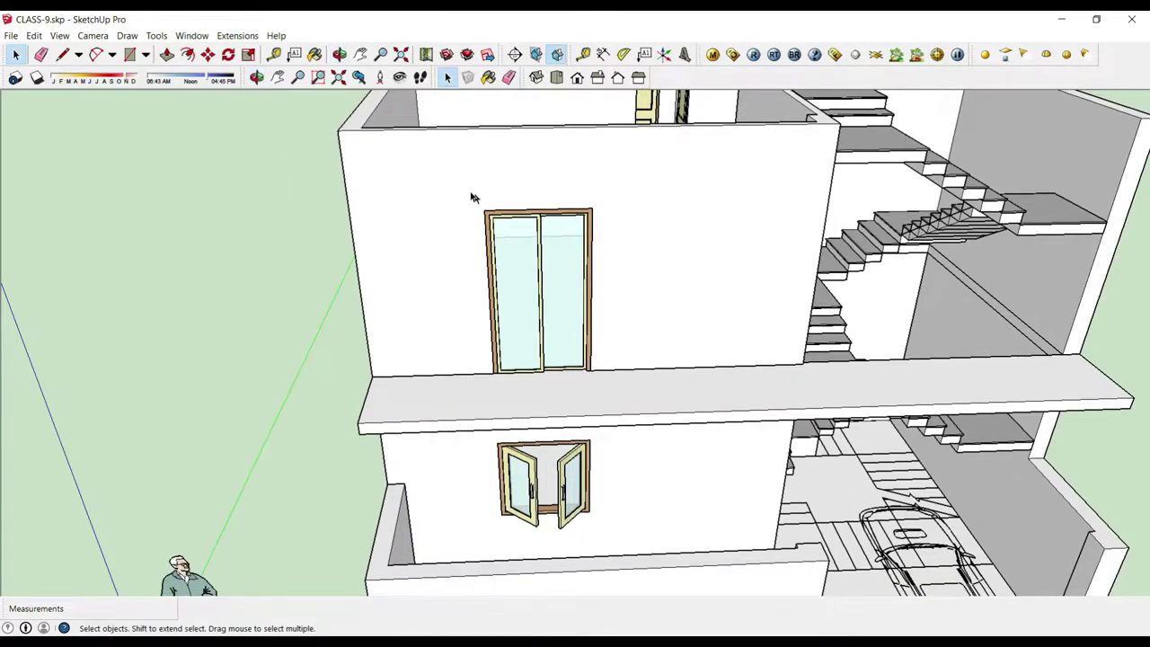
click(568, 333)
scroll(568, 332, down, 5)
middle_drag(608, 347, 962, 324)
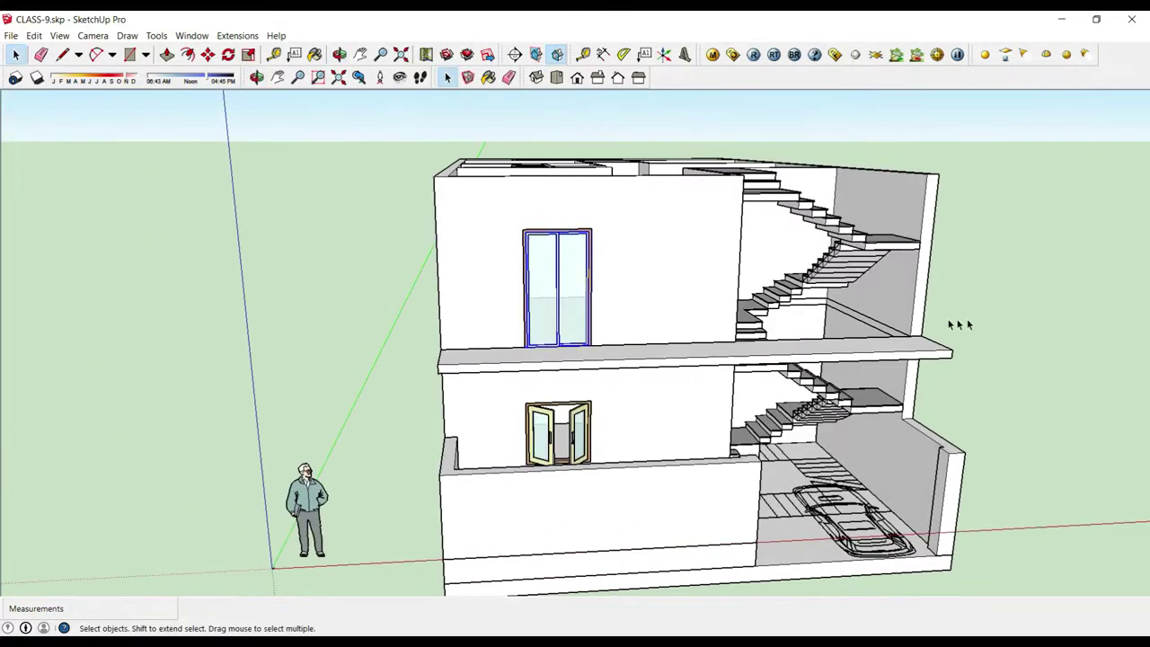
mouse_move(579, 350)
middle_down()
mouse_move(582, 340)
mouse_move(586, 422)
middle_up()
scroll(588, 351, down, 3)
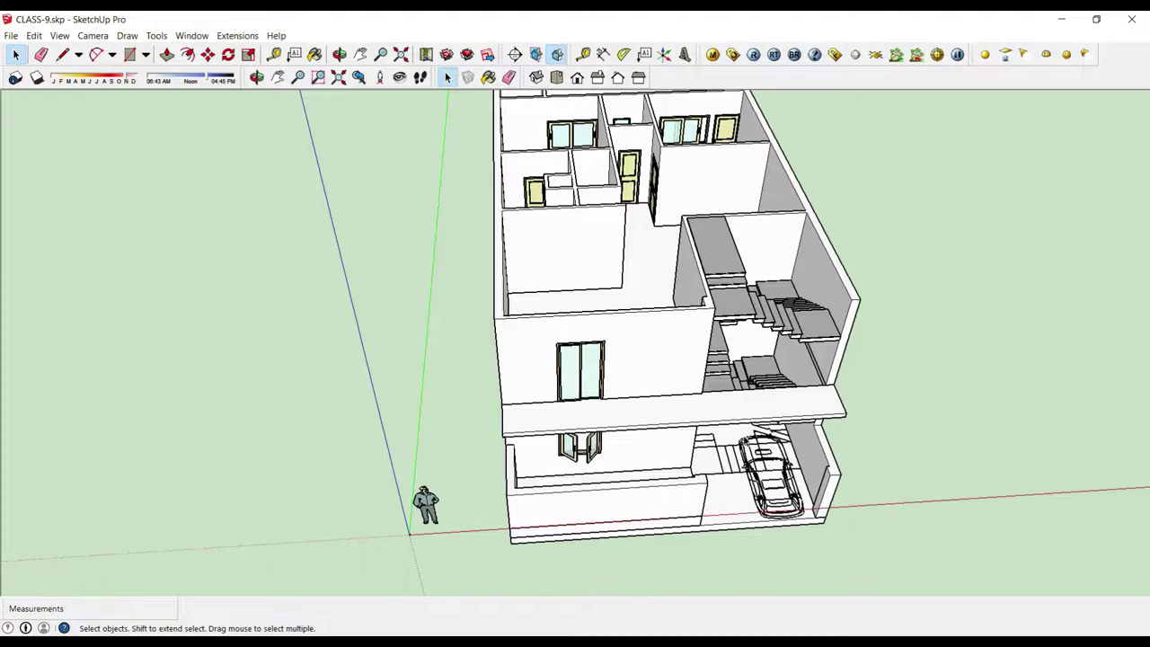
Step: Draw a rectangle covering the balcony slab top and make it a group
scroll(743, 439, up, 3)
scroll(617, 248, up, 3)
mouse_move(618, 315)
middle_down()
mouse_move(605, 385)
mouse_move(374, 421)
middle_up()
key(r)
click(312, 413)
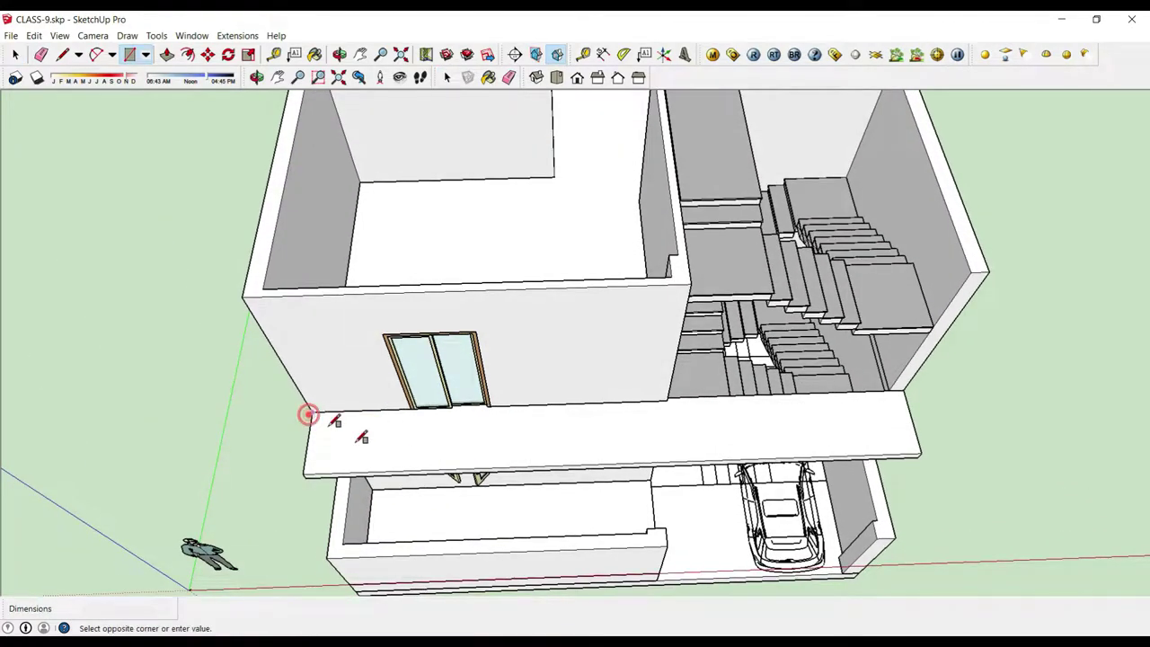
click(909, 456)
key(space)
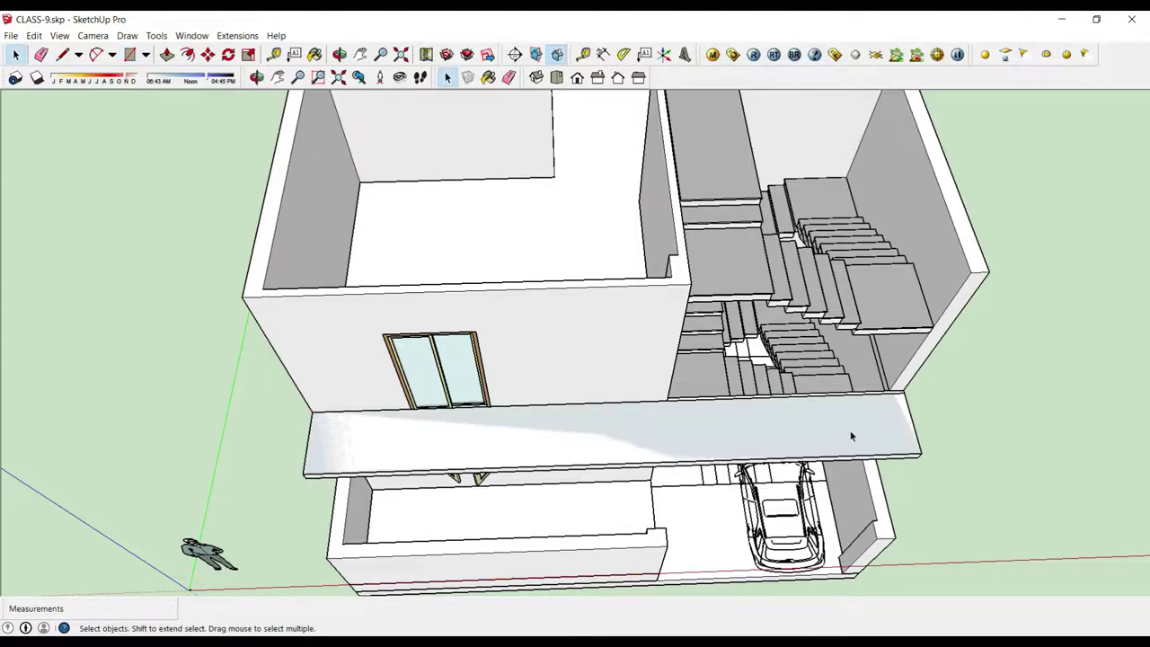
right_click(849, 429)
click(908, 545)
scroll(898, 411, up, 3)
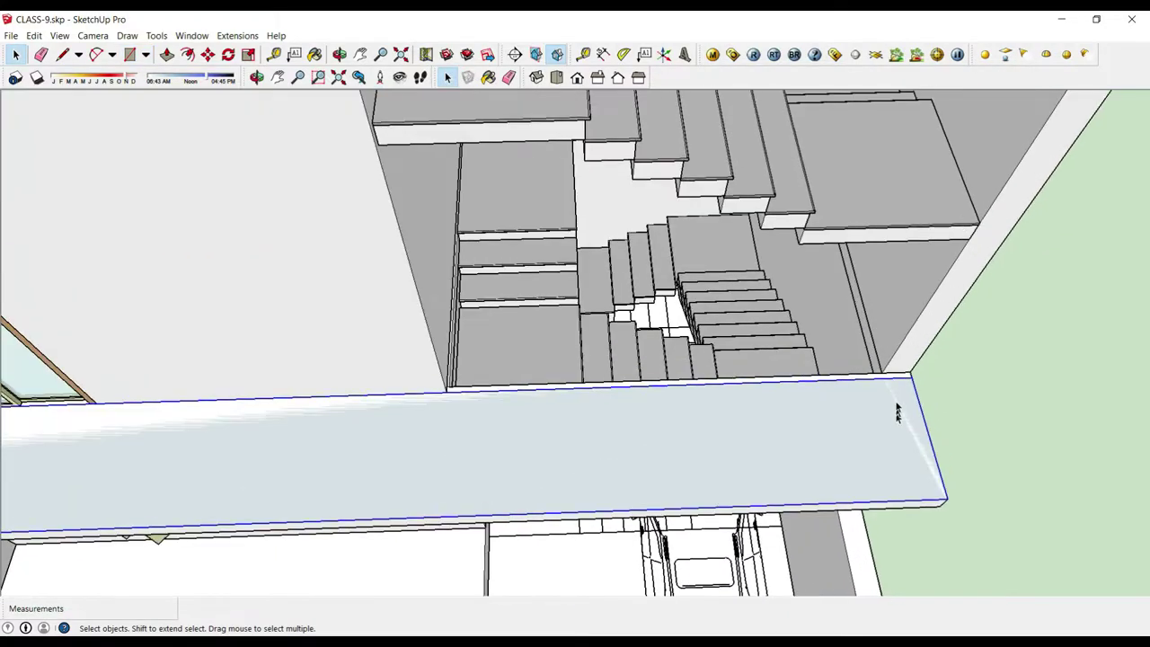
scroll(892, 396, up, 2)
Step: Inside the slab group, offset the slab face inward to form a border strip
double_click(892, 395)
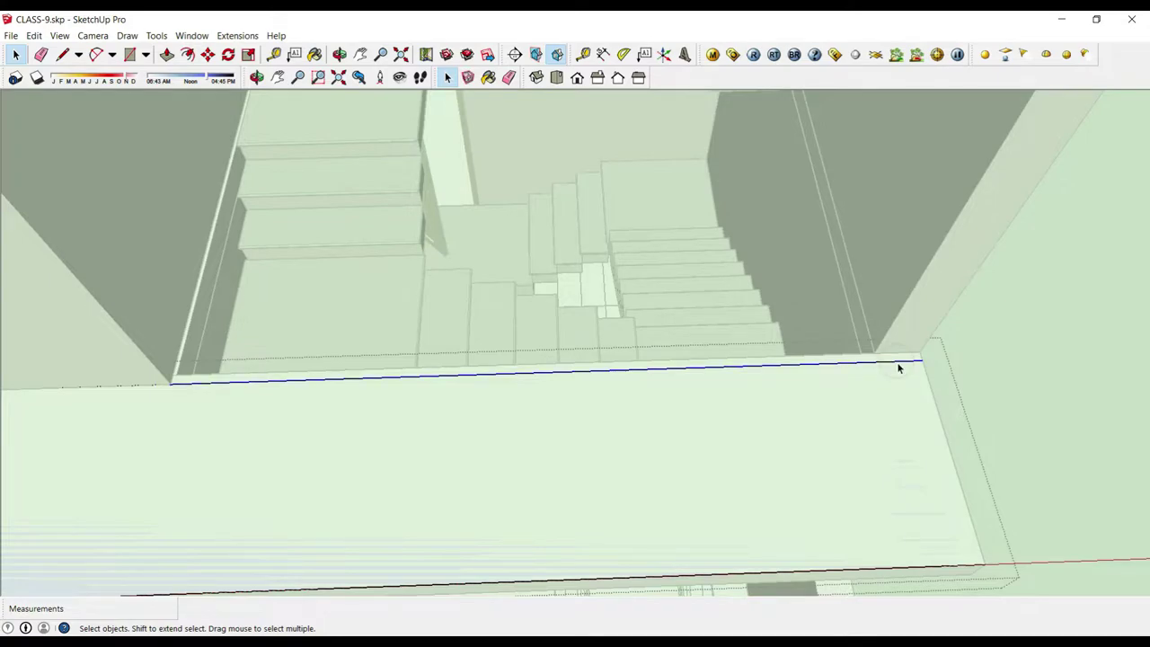
scroll(896, 365, up, 1)
key(m)
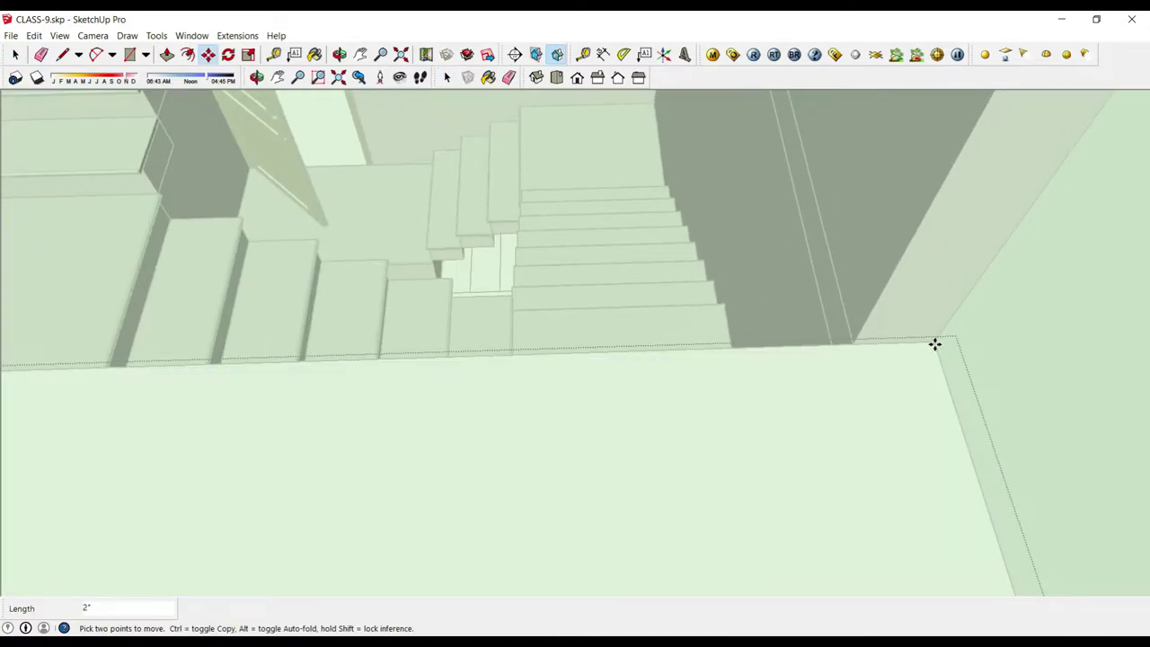
key(space)
middle_drag(885, 374, 720, 423)
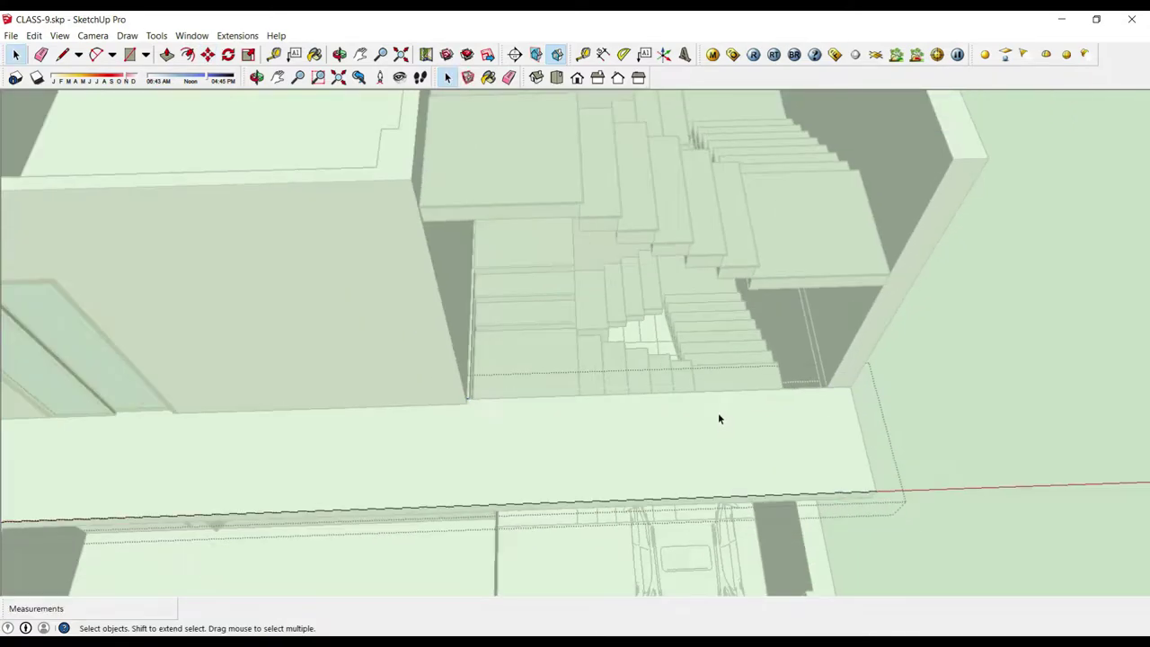
scroll(718, 418, up, 2)
key(f)
click(719, 415)
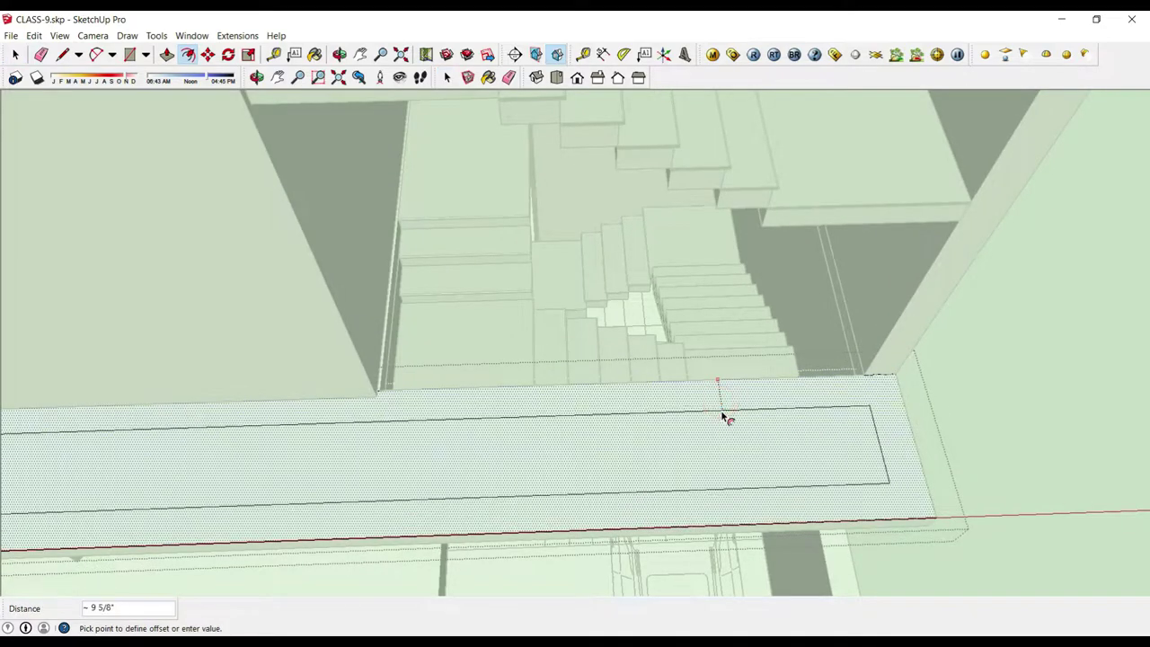
click(722, 414)
key(space)
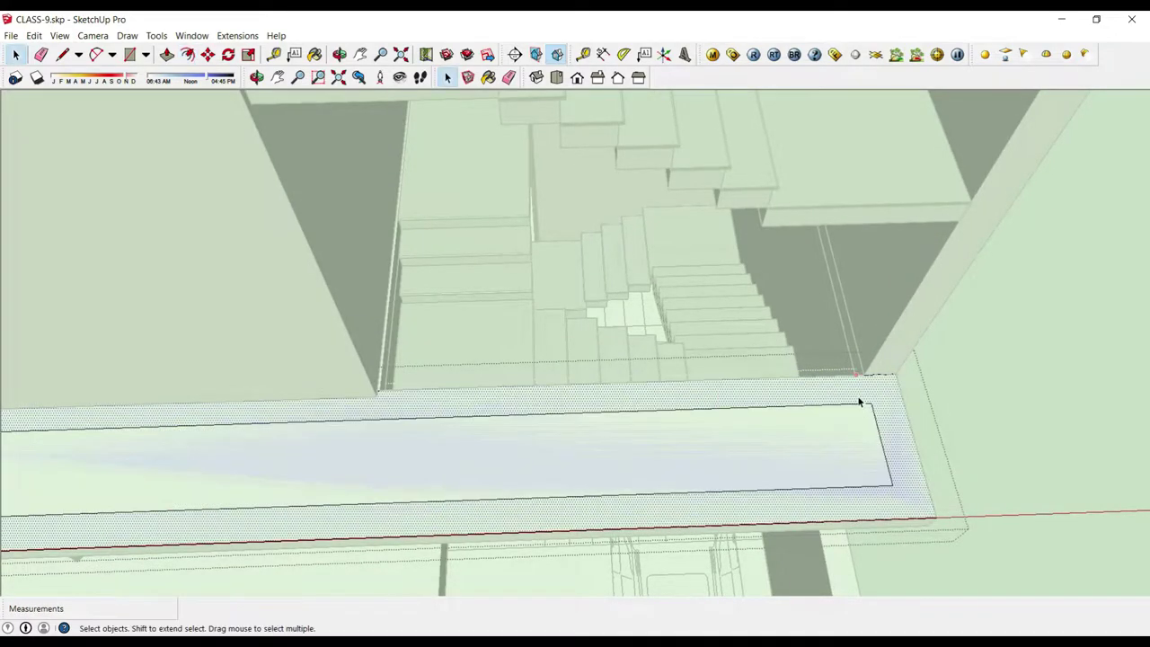
Step: Move the inner rectangle's back edge onto the slab's back boundary and erase leftover edges
click(856, 413)
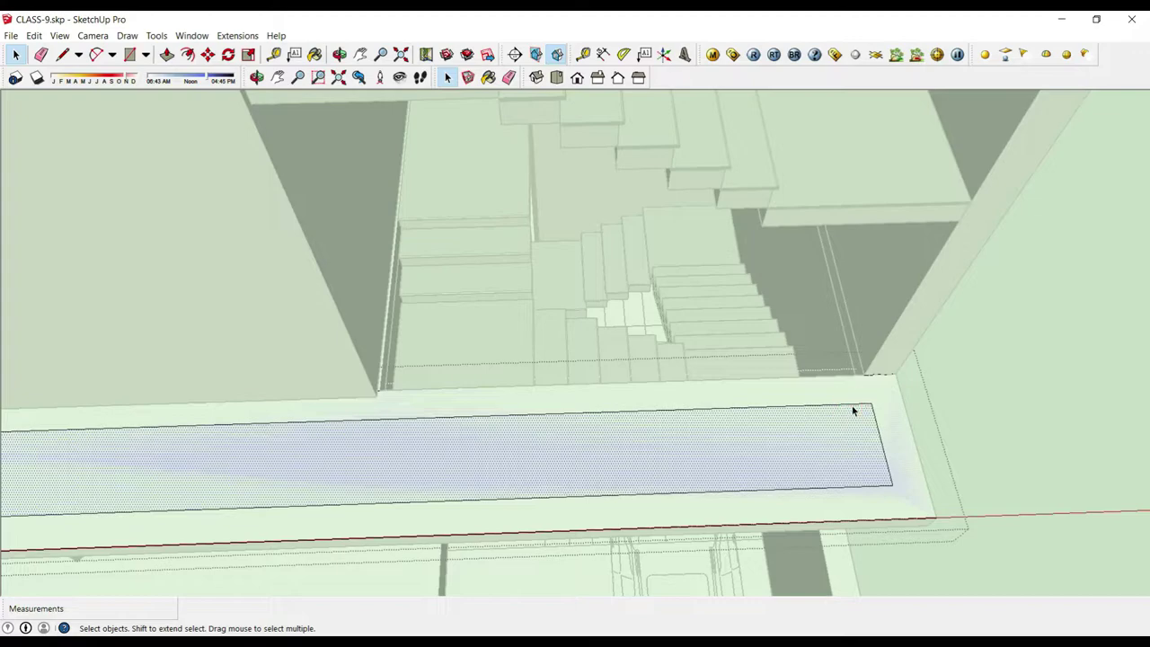
click(852, 405)
mouse_move(852, 405)
middle_down()
mouse_move(898, 441)
mouse_move(870, 425)
middle_up()
scroll(870, 425, up, 1)
key(m)
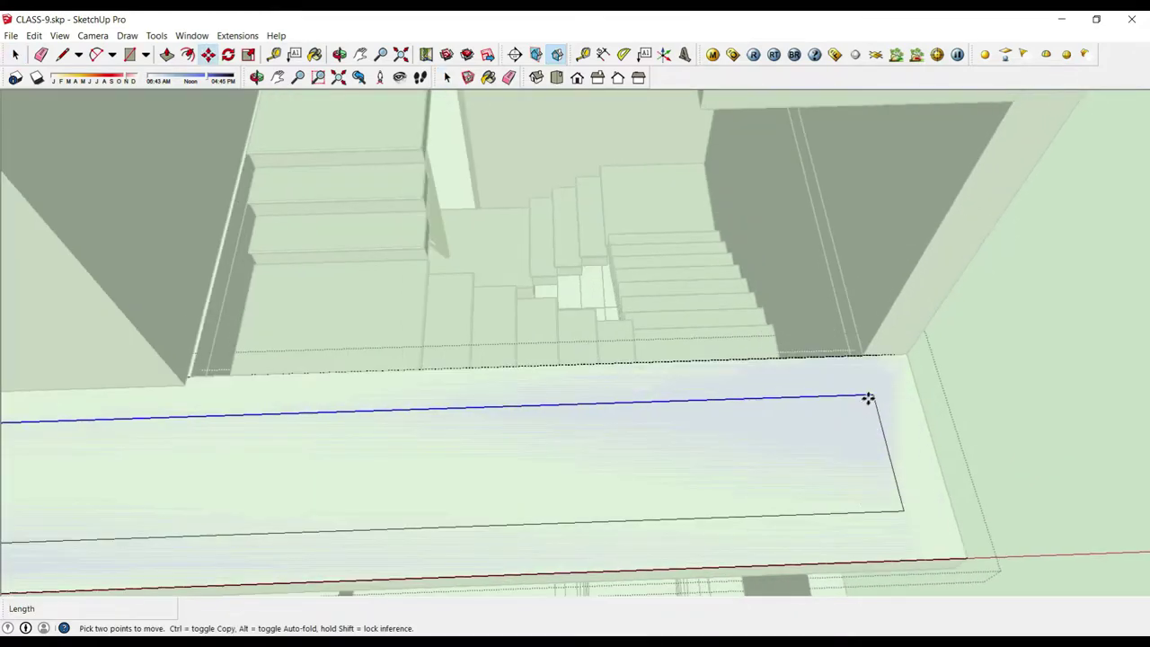
click(871, 395)
click(862, 357)
key(space)
scroll(770, 351, down, 3)
key(e)
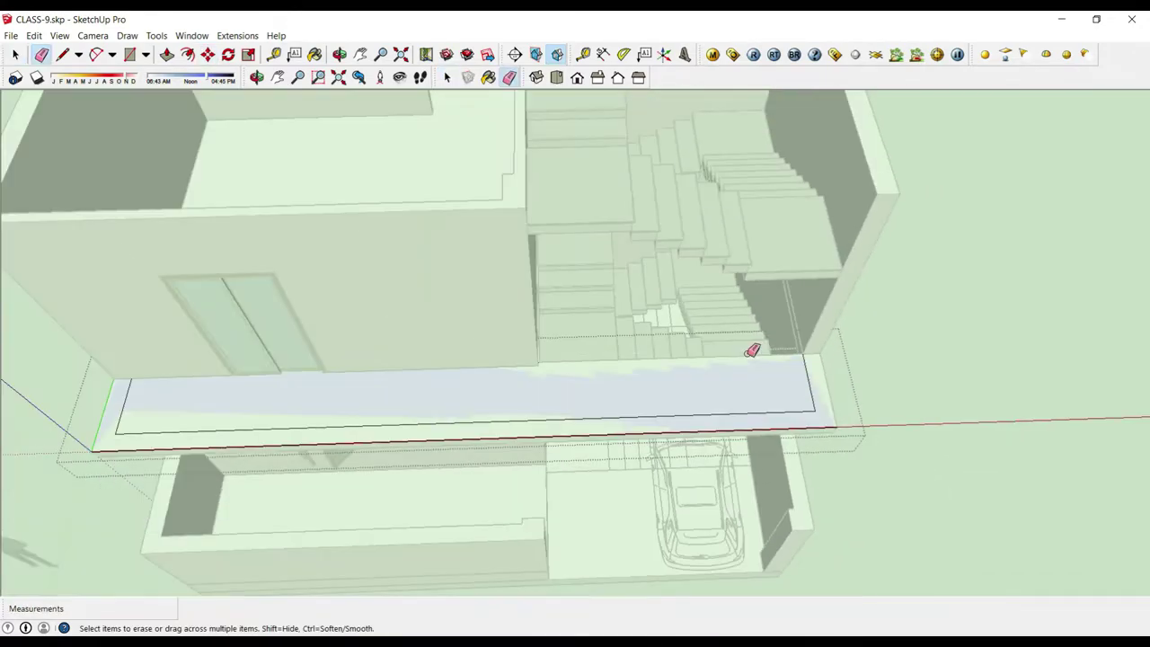
click(746, 353)
click(752, 354)
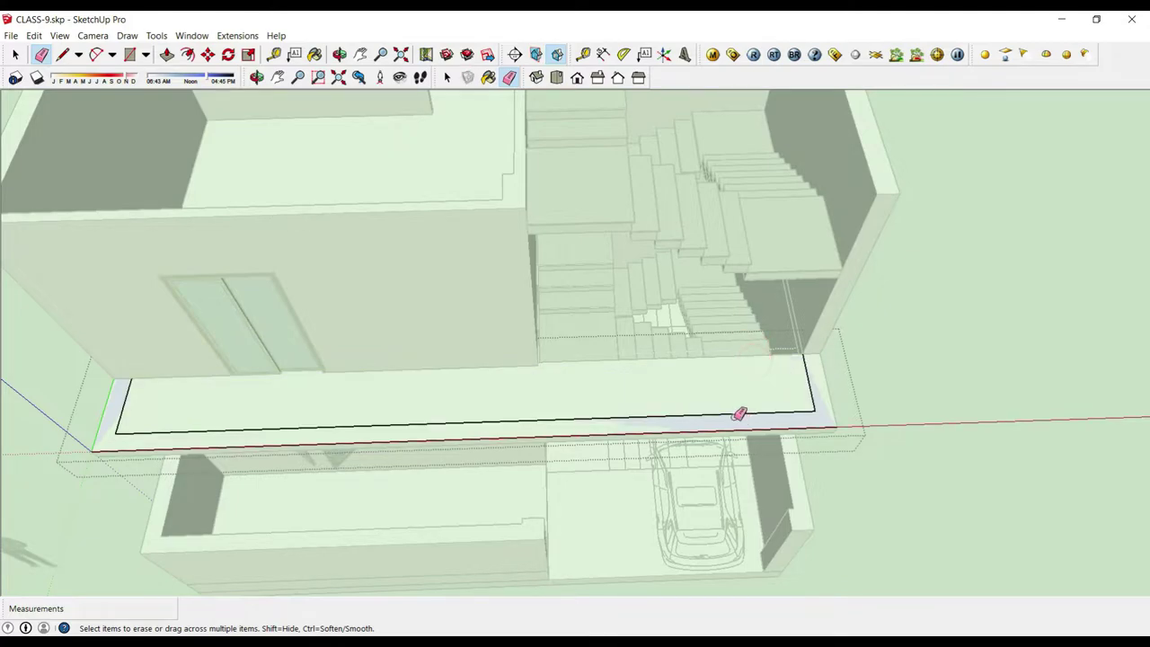
key(space)
Step: Select the outer border strip and measure from the slab's front edge
click(117, 436)
scroll(98, 445, up, 2)
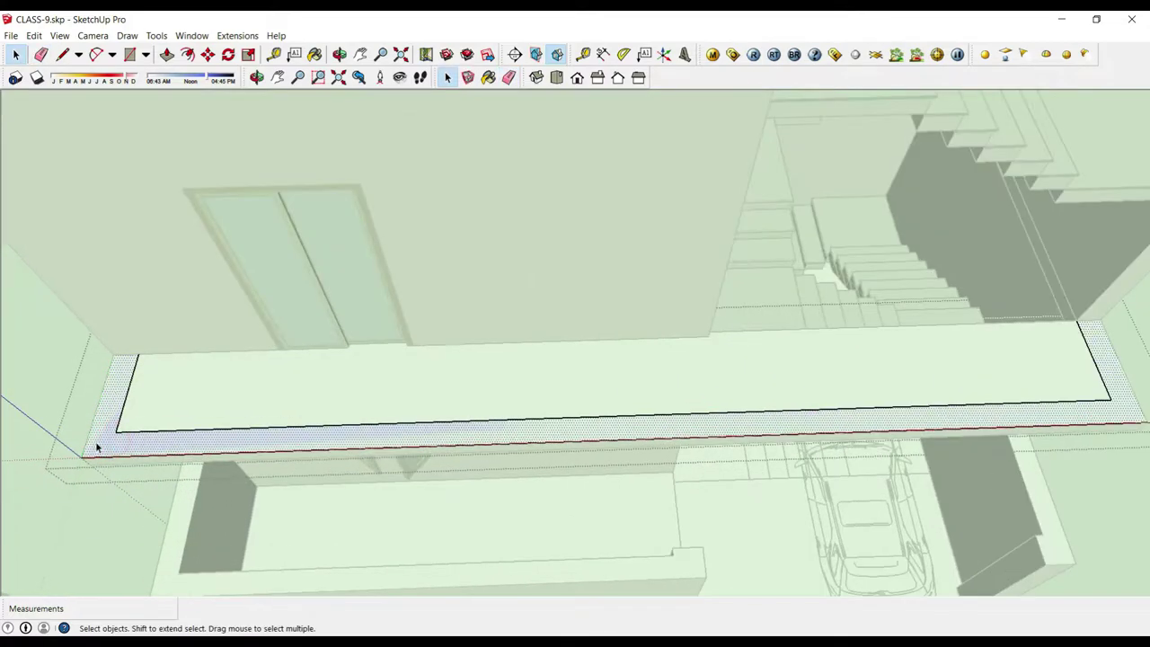
scroll(338, 429, up, 2)
key(t)
click(347, 425)
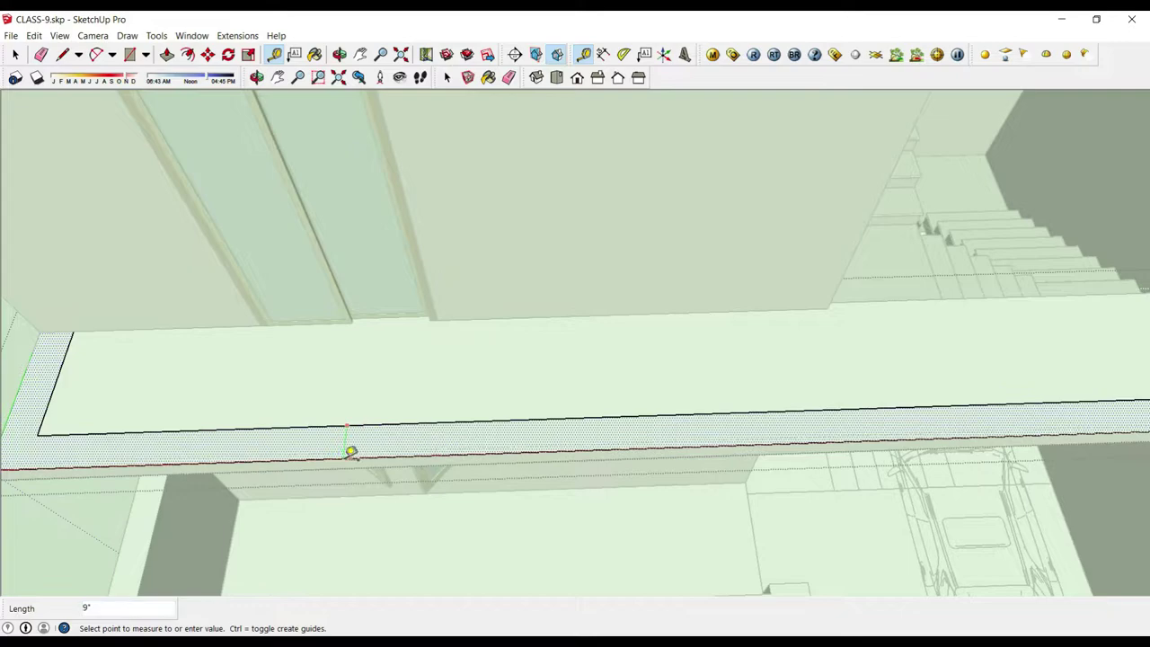
key(space)
scroll(346, 465, down, 3)
scroll(753, 445, up, 2)
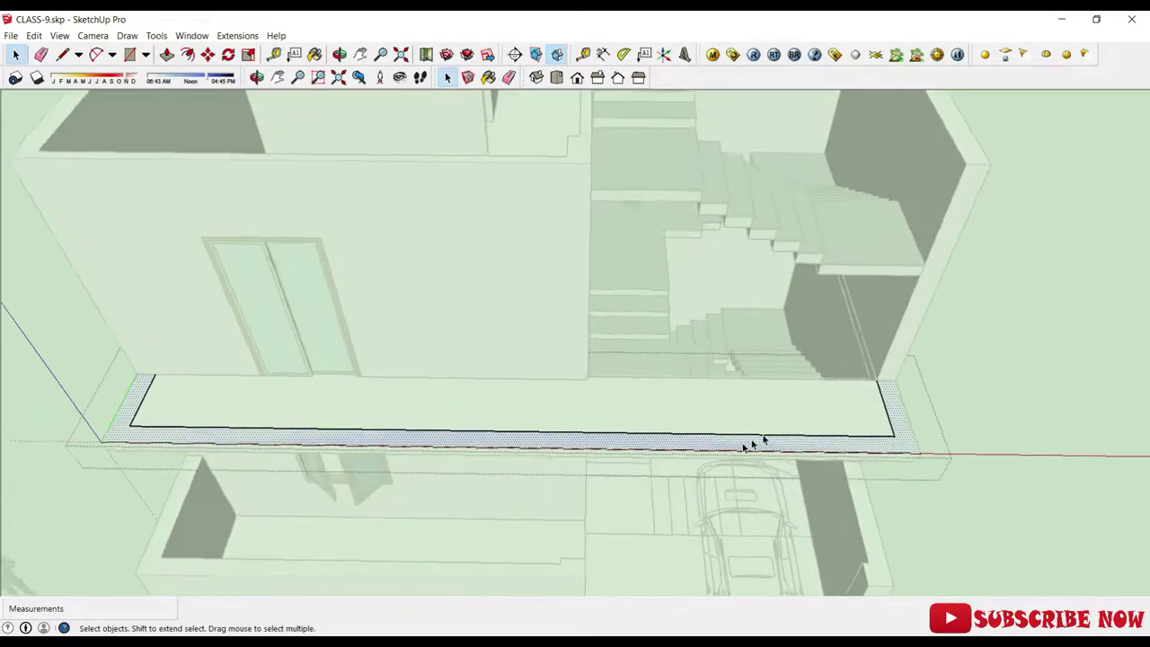
scroll(745, 445, up, 2)
Step: Push/Pull the border strip up 9 inches into a ledge
key(p)
click(934, 442)
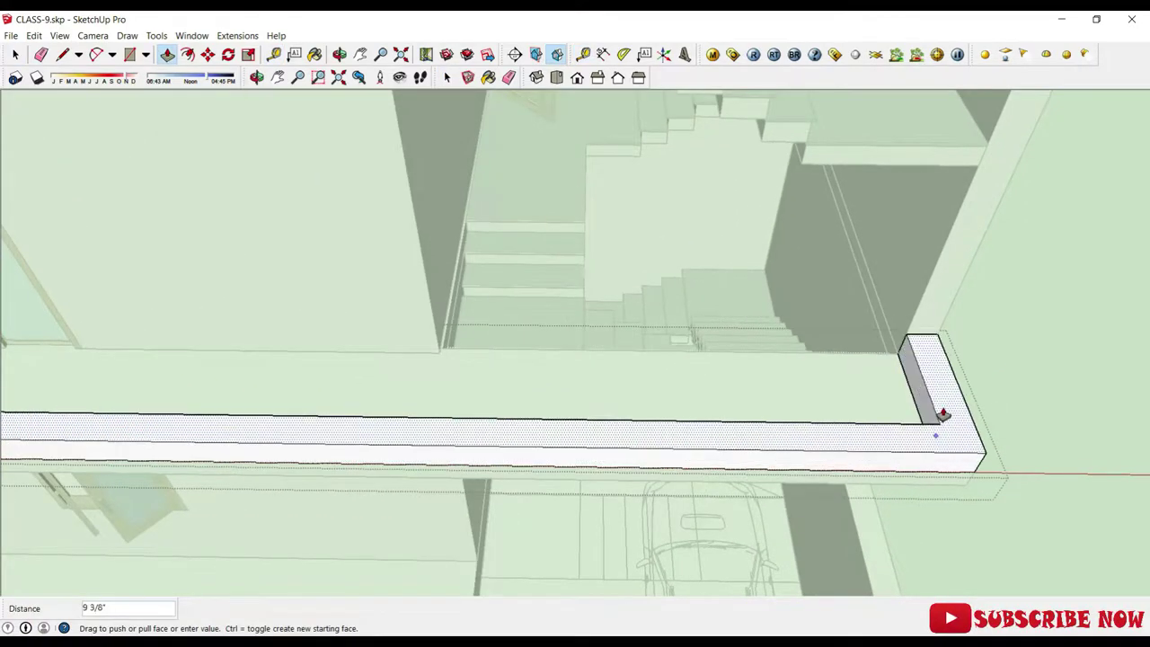
click(915, 458)
scroll(873, 381, down, 3)
scroll(509, 411, down, 2)
key(space)
mouse_move(509, 411)
middle_down()
mouse_move(463, 584)
mouse_move(417, 444)
middle_up()
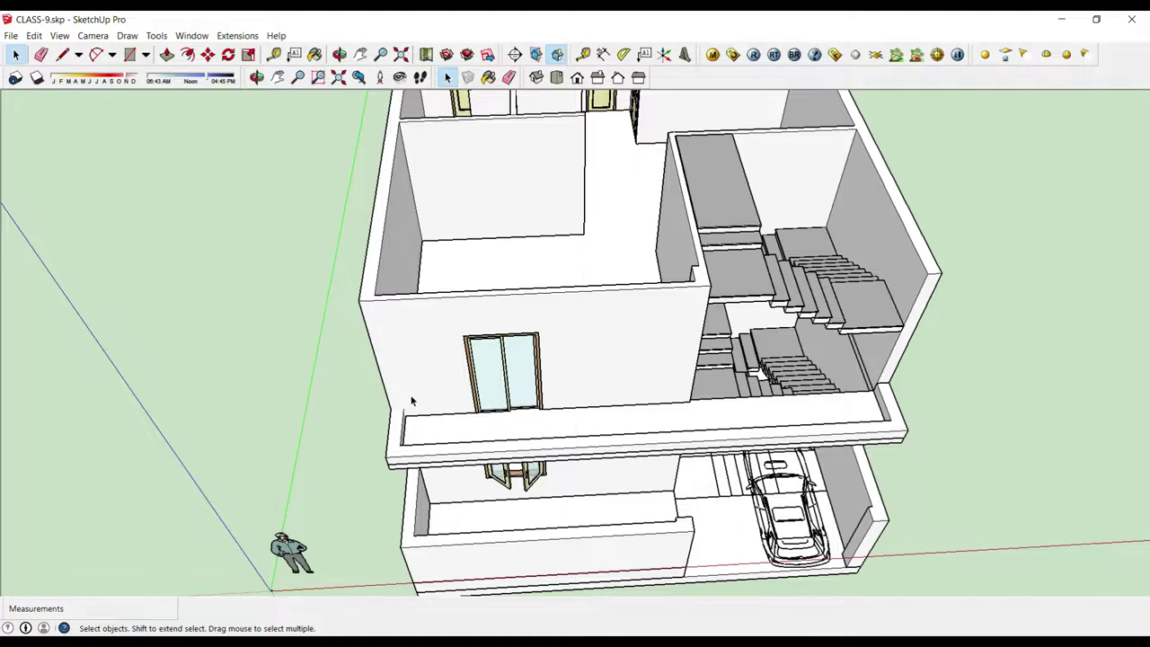
Step: Zoom in on the ledge and start a radius-1 circle centred on its top
scroll(403, 431, up, 1)
scroll(403, 441, up, 2)
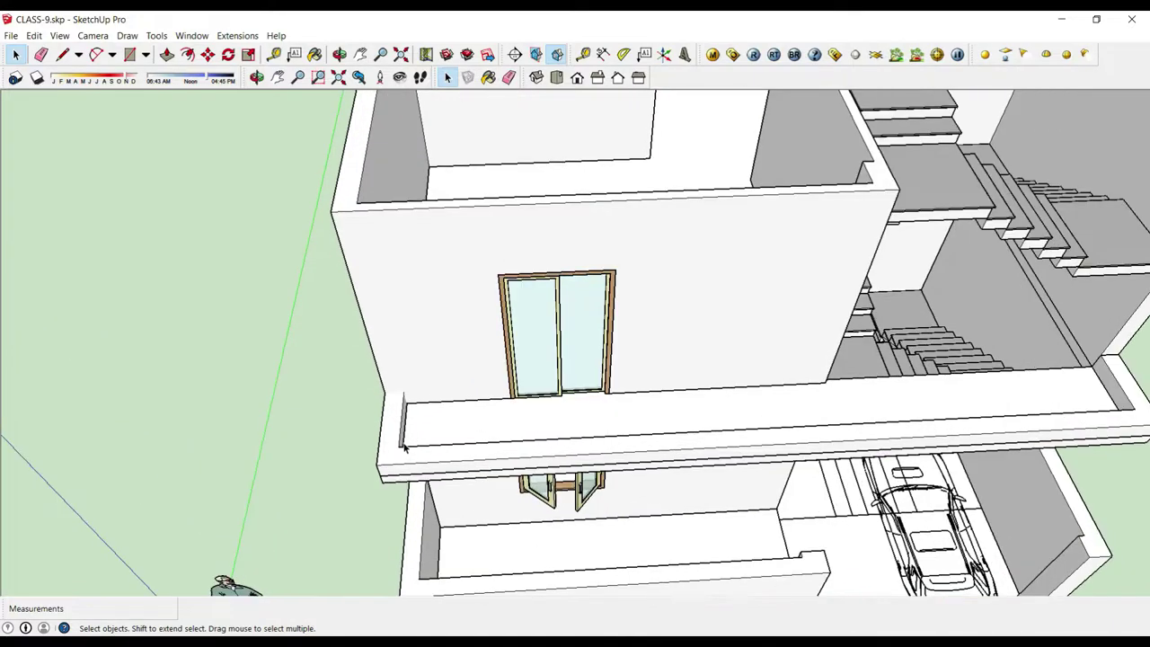
scroll(404, 440, down, 3)
scroll(539, 377, up, 3)
scroll(627, 343, up, 2)
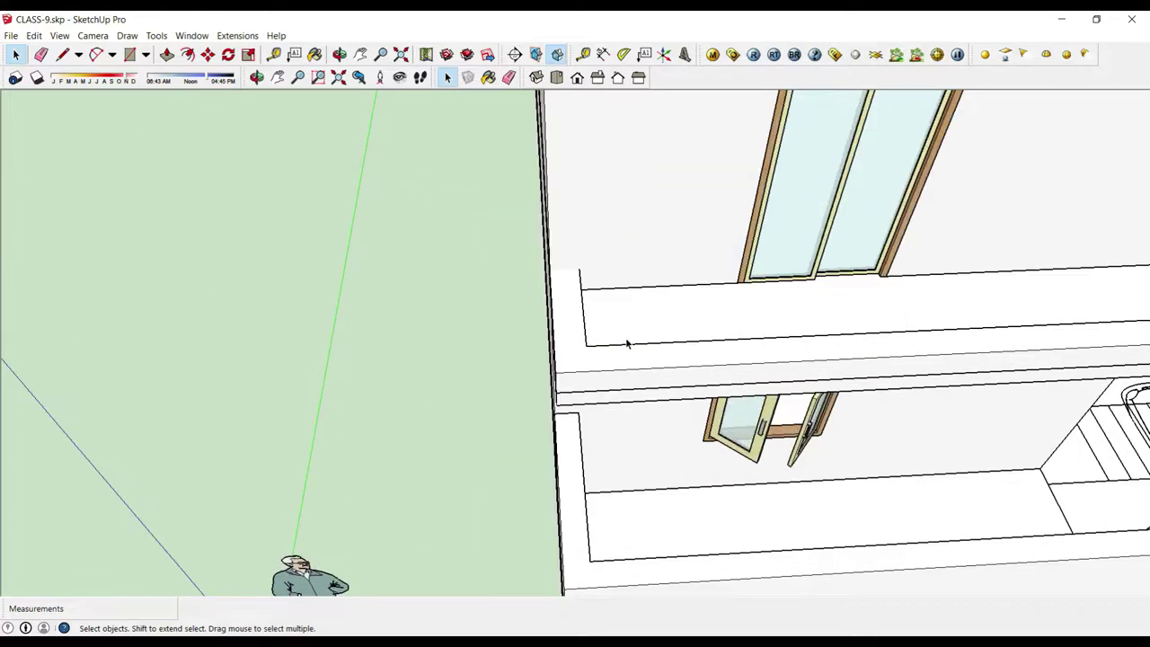
scroll(437, 468, down, 3)
scroll(566, 411, up, 3)
scroll(569, 449, up, 2)
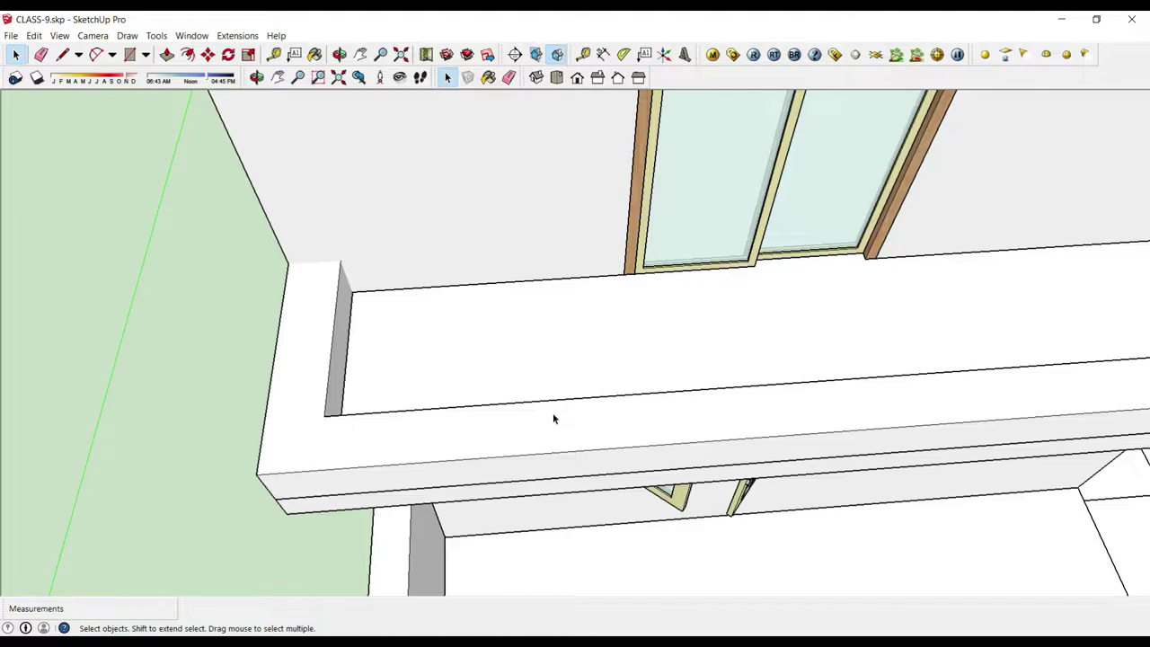
scroll(553, 412, down, 1)
scroll(525, 405, up, 1)
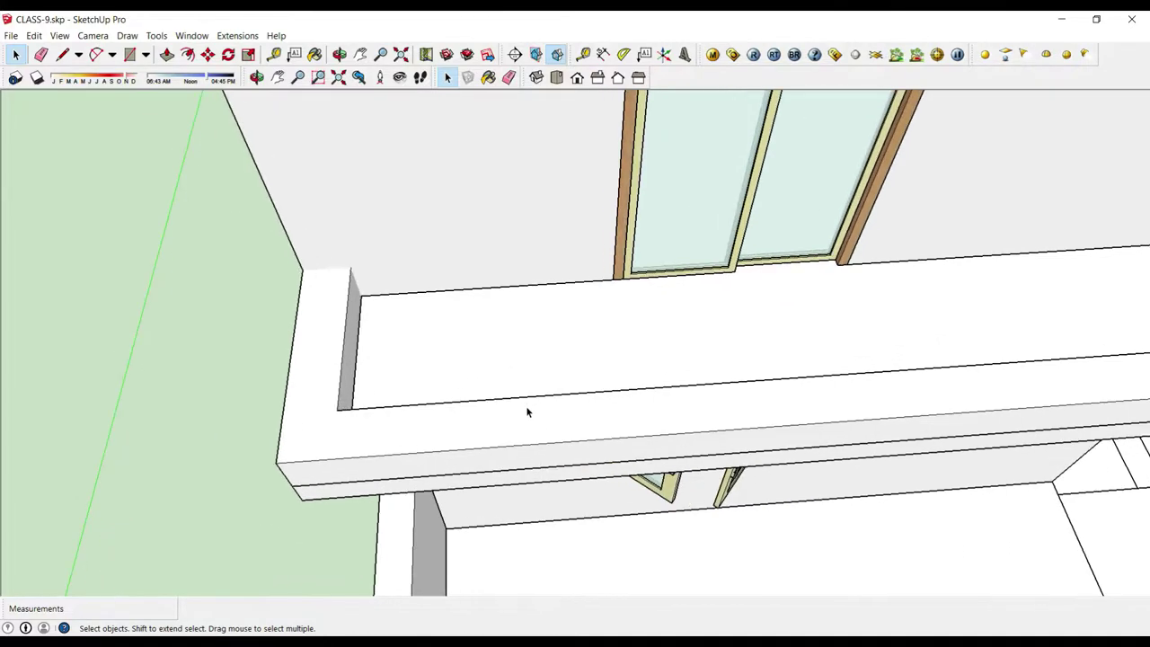
scroll(534, 433, up, 2)
scroll(534, 436, down, 1)
key(c)
click(541, 466)
text(1)
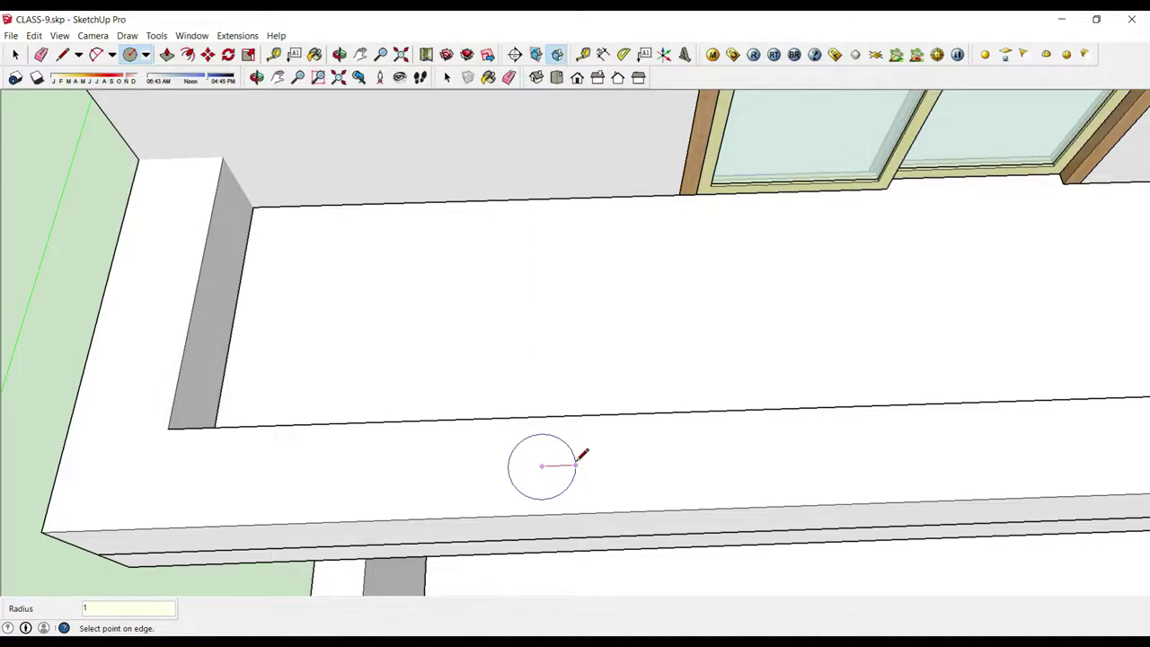
Step: Confirm the radius-1 circle and make it a group
key(Return)
scroll(584, 445, up, 3)
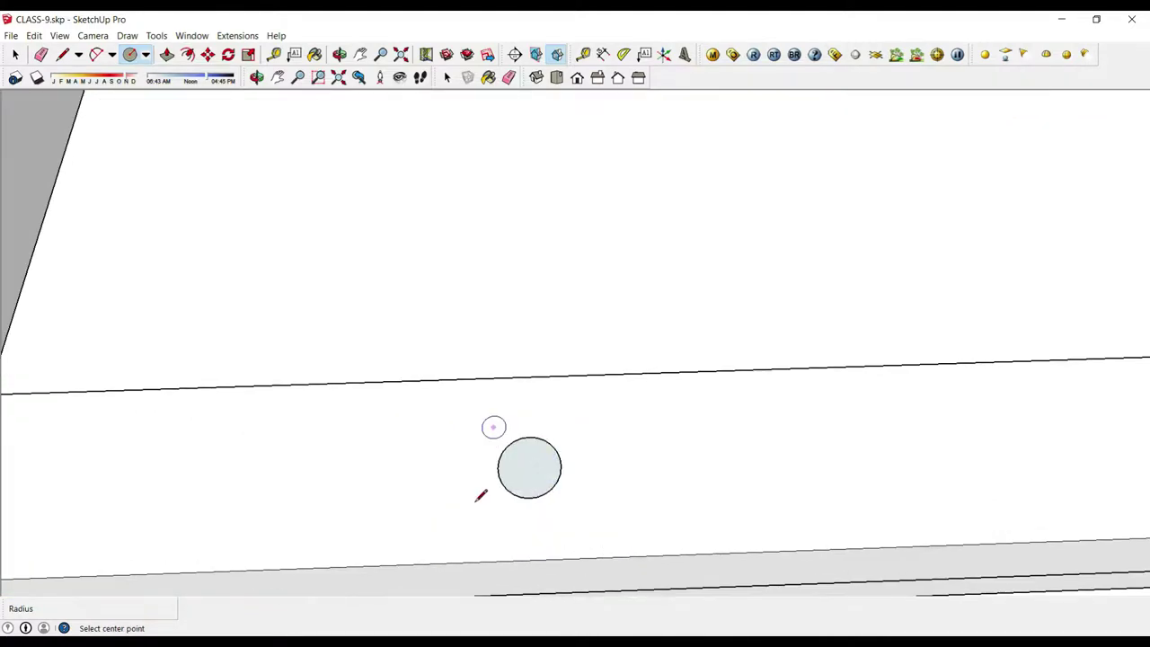
key(space)
middle_drag(499, 456, 614, 437)
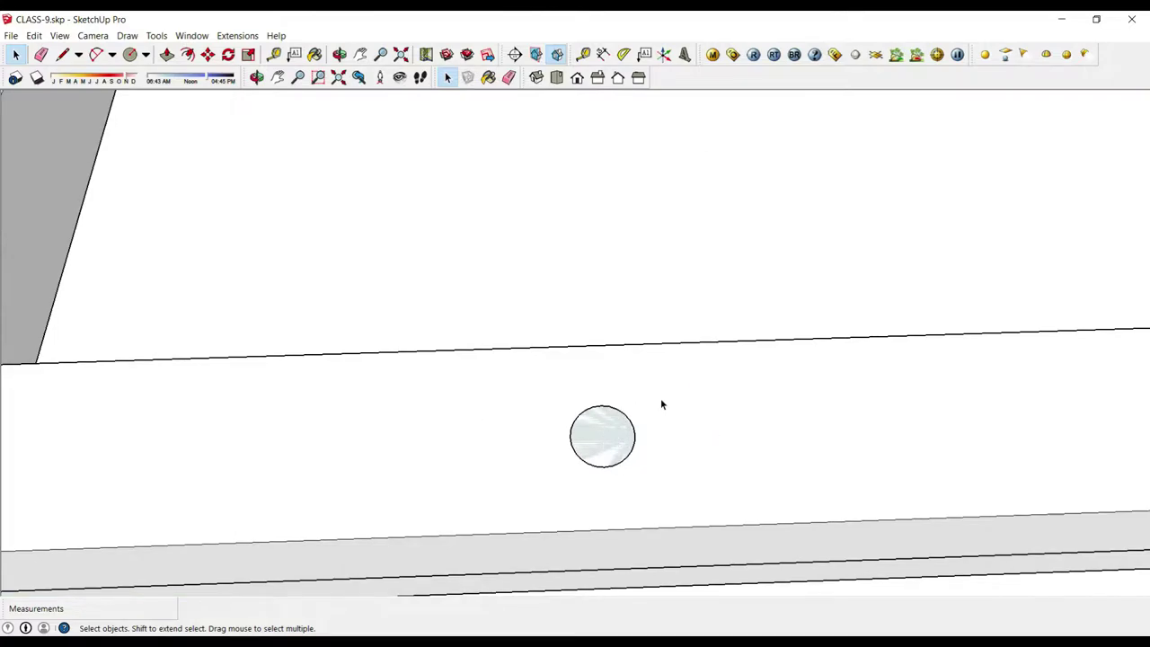
double_click(596, 432)
right_click(595, 433)
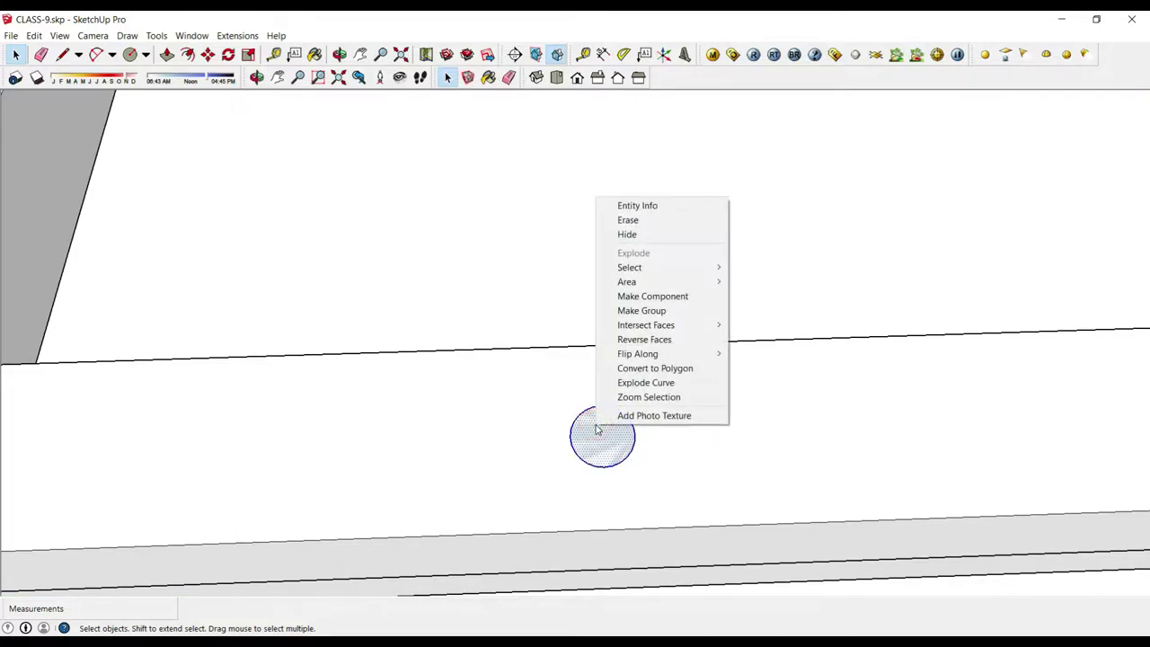
click(640, 310)
Step: Inside the group, pull the circle face up 2' into a cylinder
double_click(606, 438)
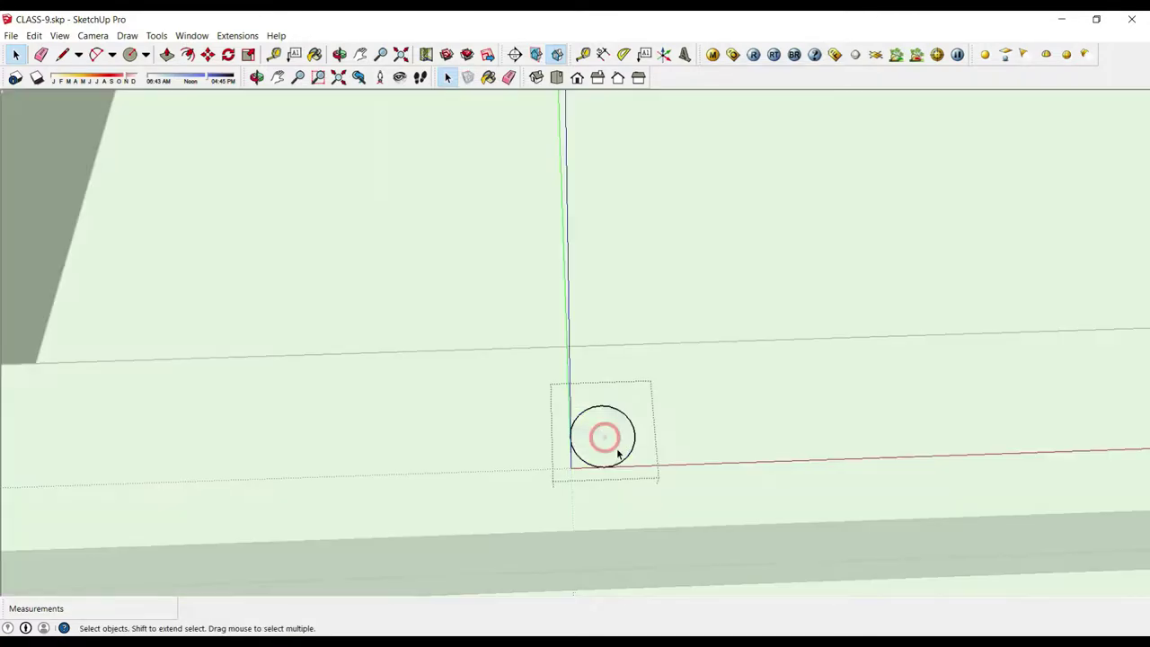
mouse_move(606, 437)
middle_down()
mouse_move(661, 419)
mouse_move(649, 290)
middle_up()
key(p)
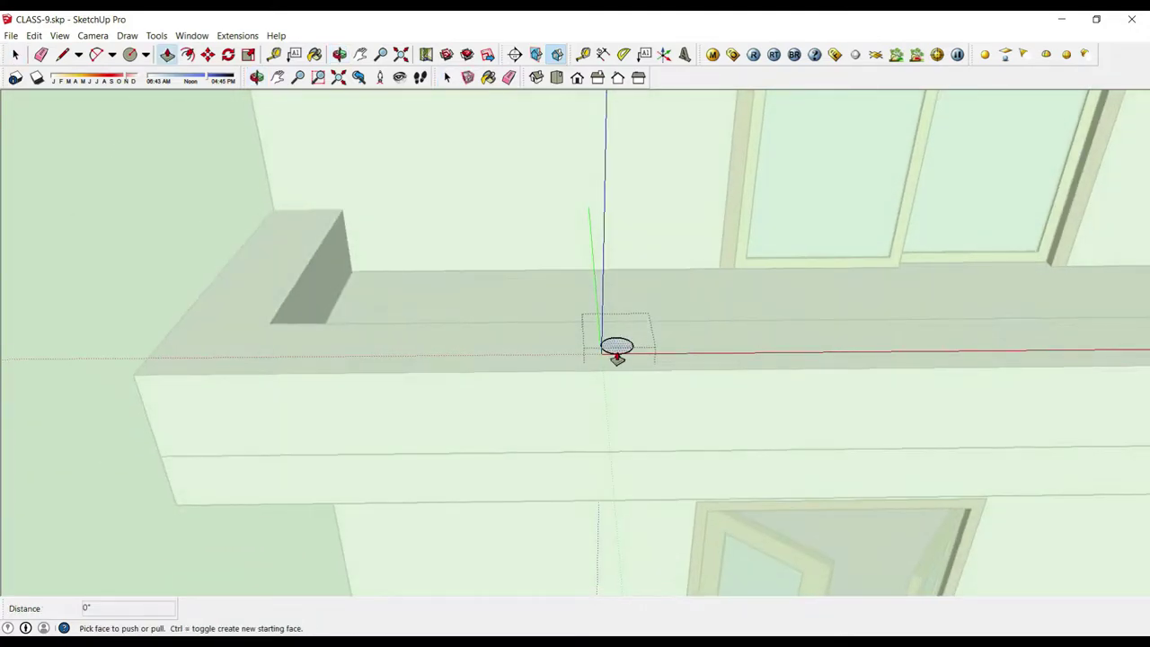
click(617, 350)
key(Escape)
text(2')
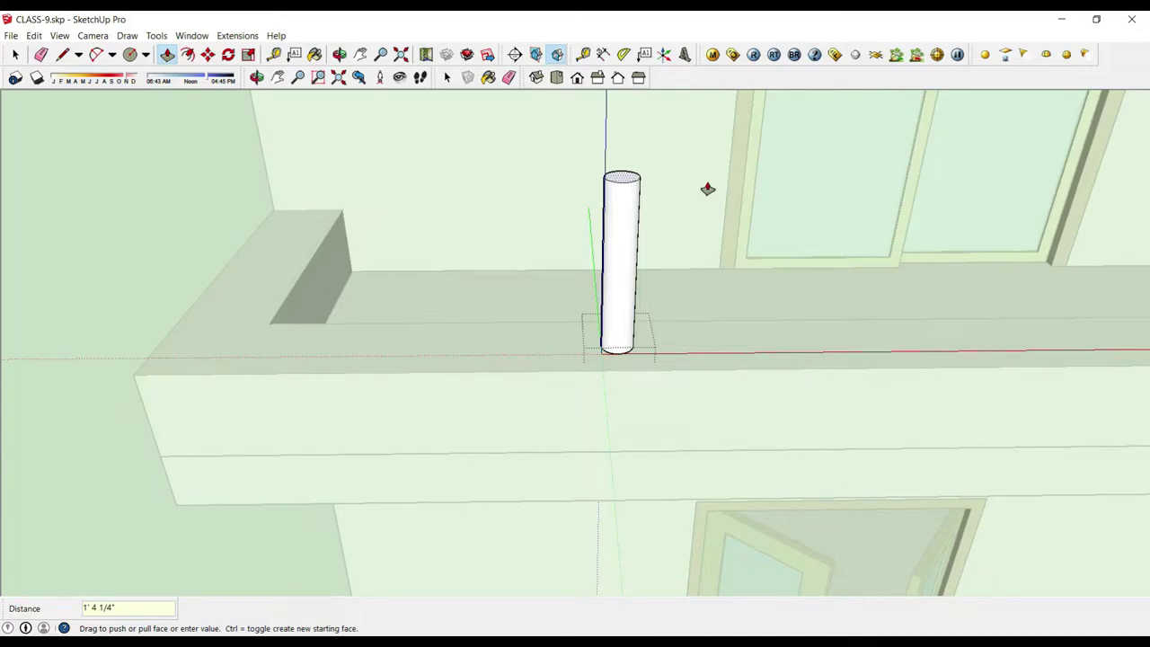
key(Return)
middle_drag(706, 185, 672, 456)
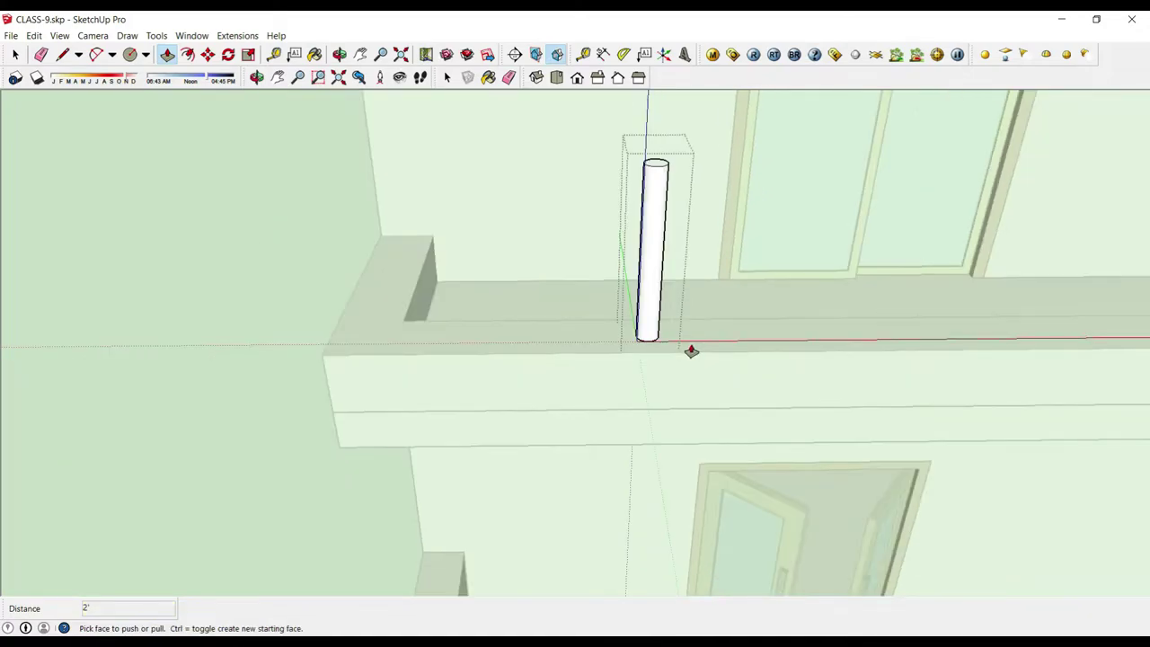
scroll(680, 355, up, 3)
scroll(680, 353, up, 2)
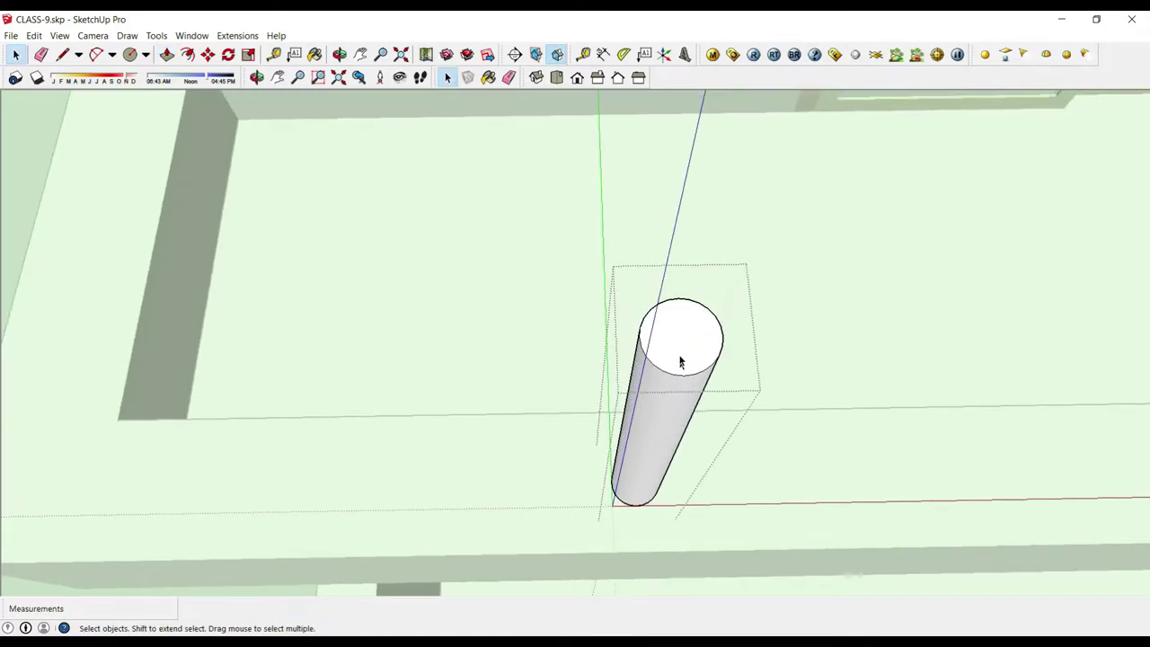
click(680, 350)
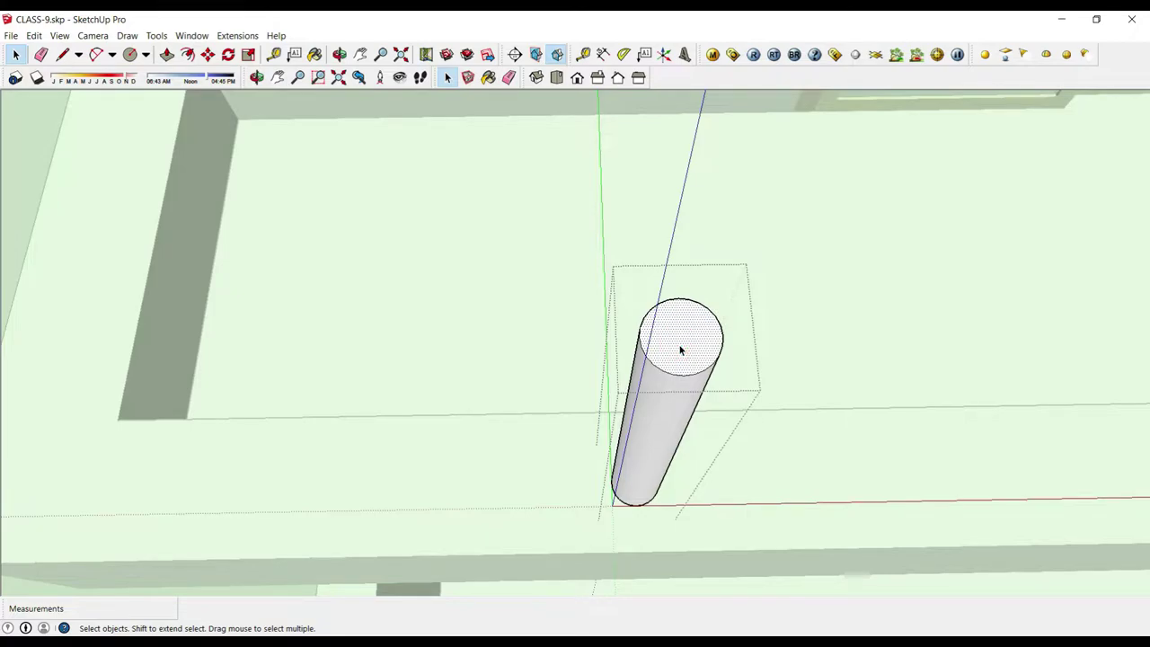
scroll(680, 346, up, 2)
Step: Offset the cylinder's top edge inward twice to create a small centre circle
scroll(680, 333, up, 1)
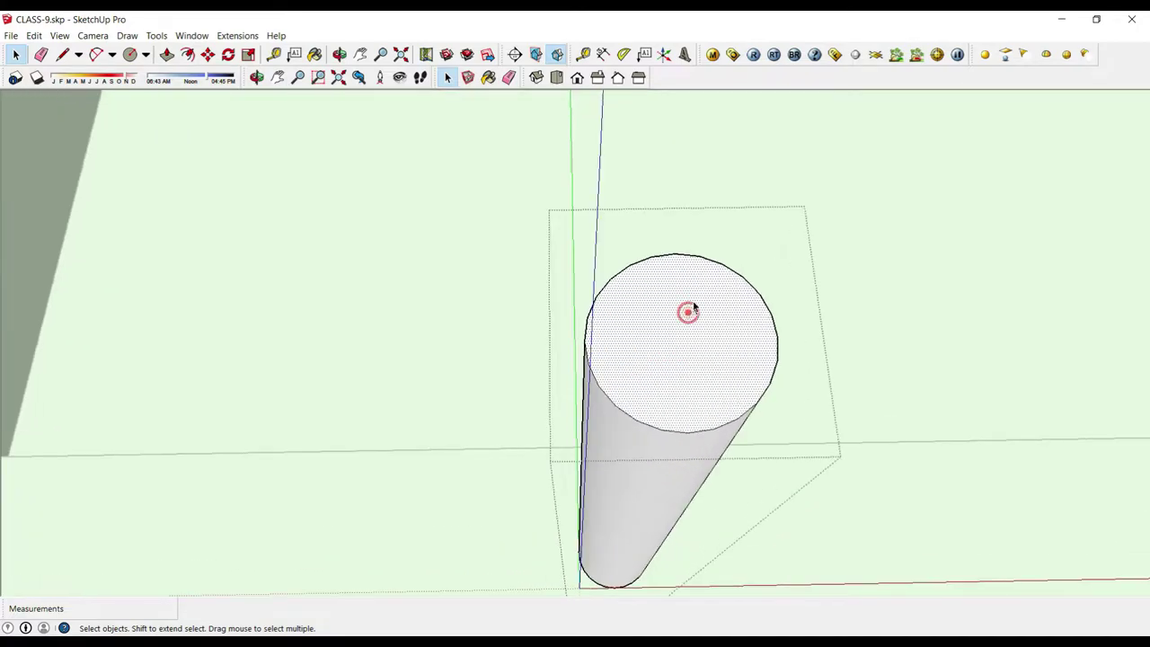
key(c)
key(space)
mouse_move(685, 344)
middle_down()
mouse_move(680, 389)
mouse_move(689, 228)
middle_up()
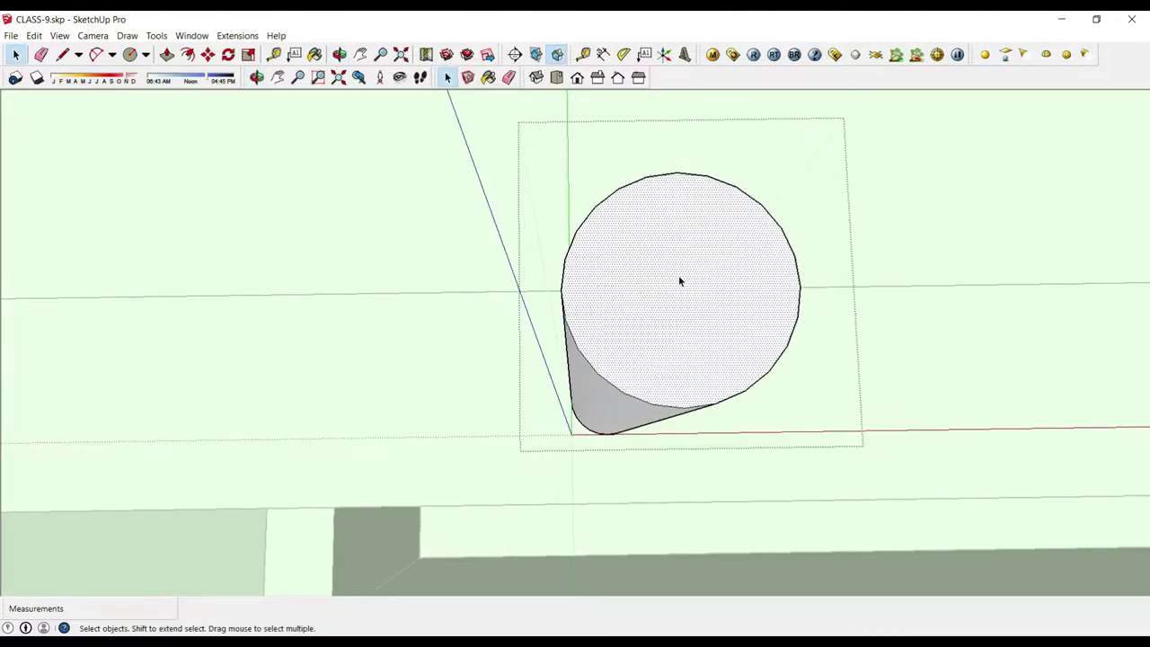
scroll(700, 315, down, 1)
mouse_move(724, 341)
middle_down()
mouse_move(770, 465)
mouse_move(750, 396)
middle_up()
scroll(741, 351, up, 2)
key(f)
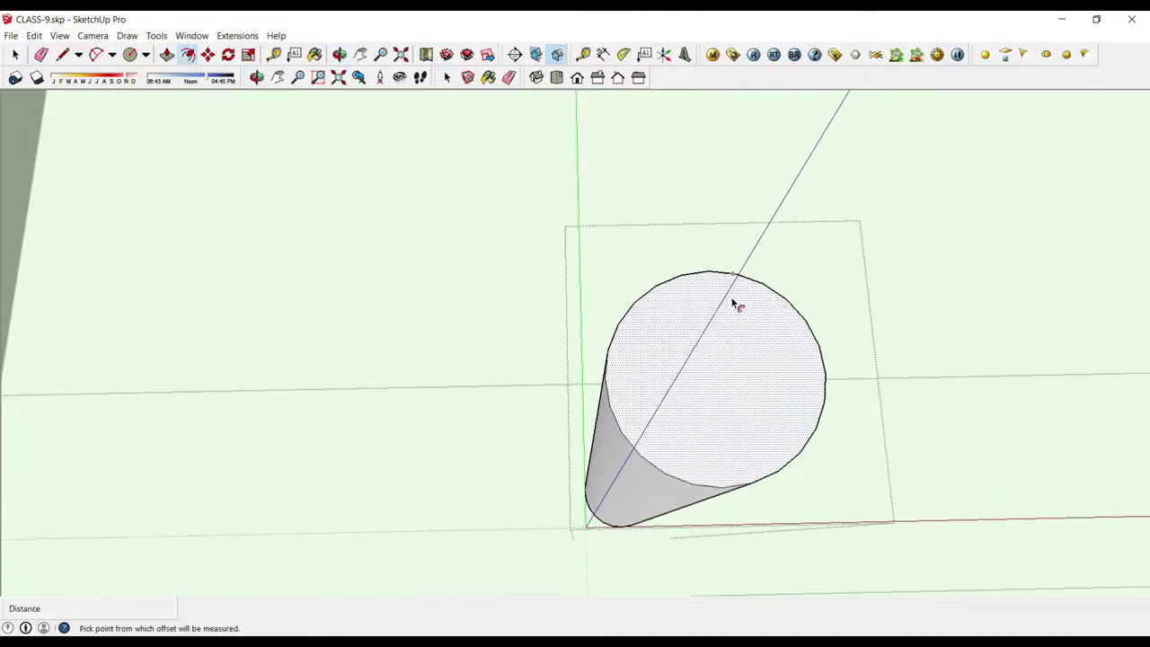
scroll(733, 304, up, 2)
click(736, 271)
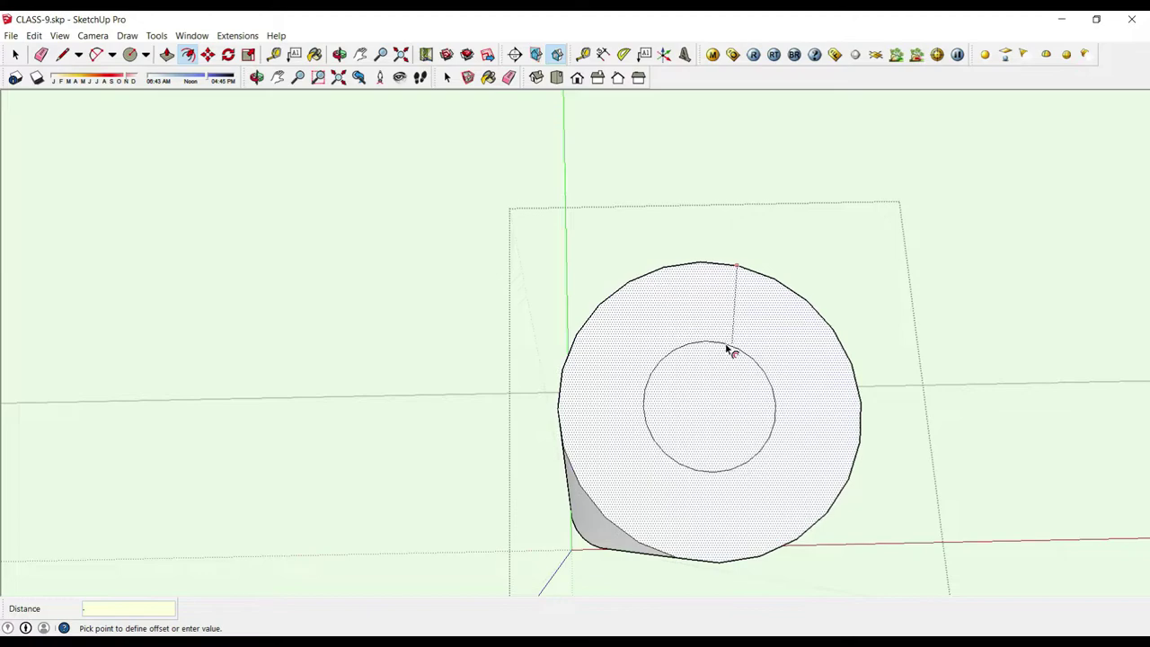
click(733, 350)
mouse_move(729, 349)
middle_down()
mouse_move(688, 477)
mouse_move(699, 334)
mouse_move(679, 407)
mouse_move(701, 483)
mouse_move(741, 339)
middle_up()
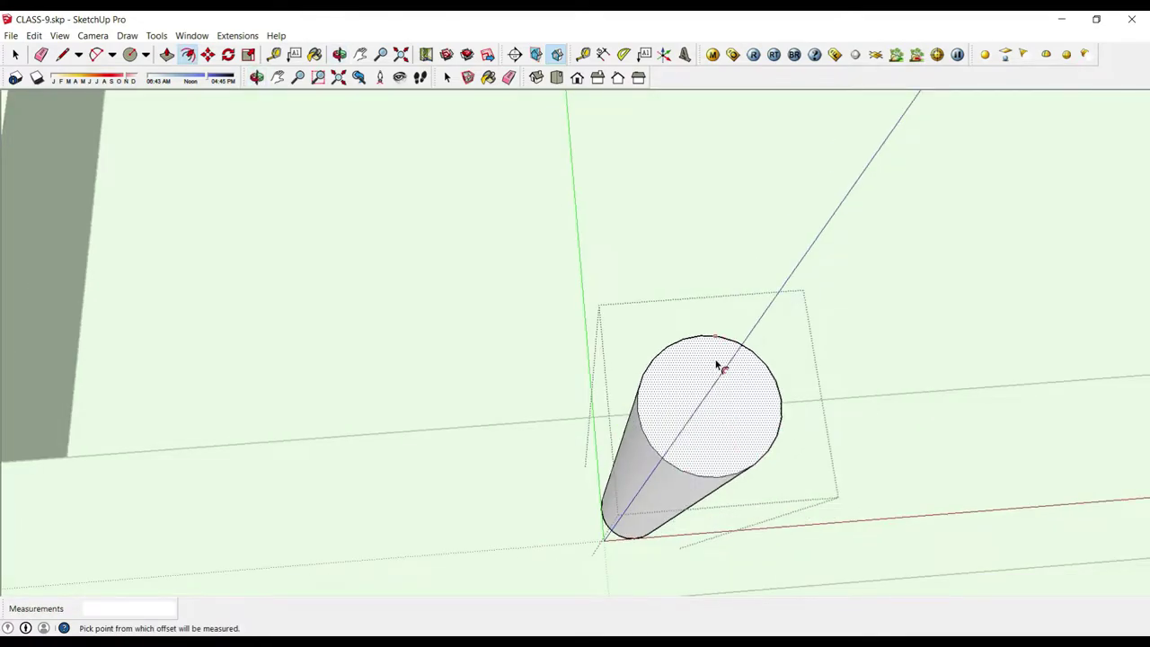
click(719, 372)
key(Return)
Step: Pull the small centre circle up 6 into a narrow post
middle_drag(713, 462, 683, 345)
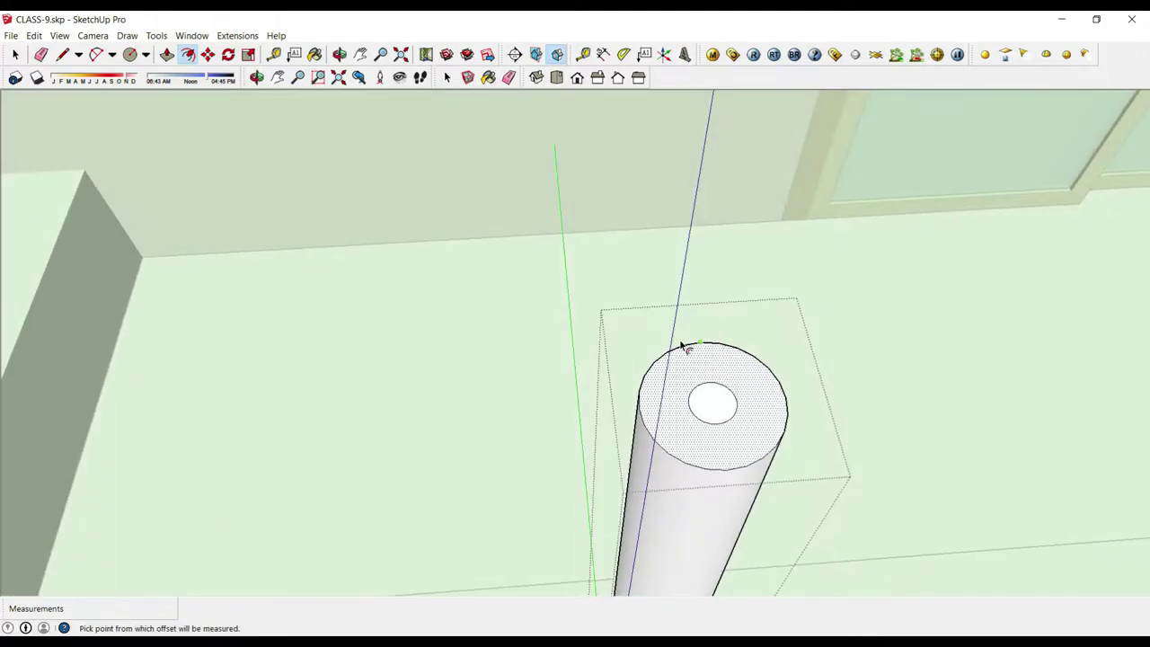
scroll(683, 344, down, 3)
key(space)
scroll(683, 336, up, 3)
key(p)
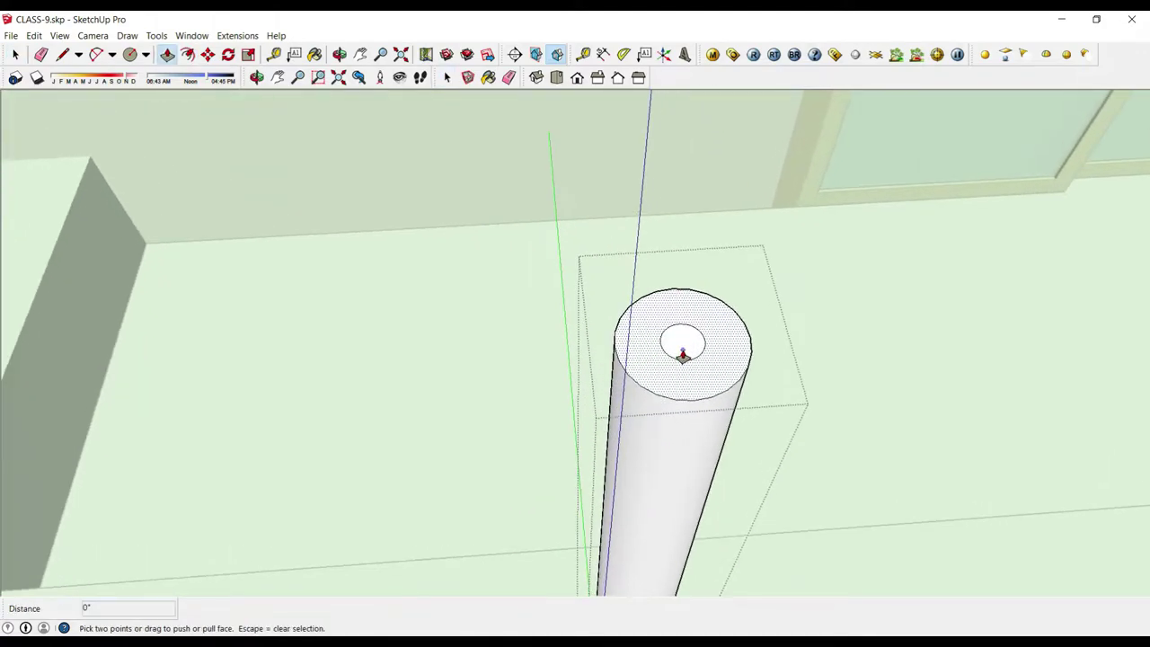
click(686, 345)
text(6)
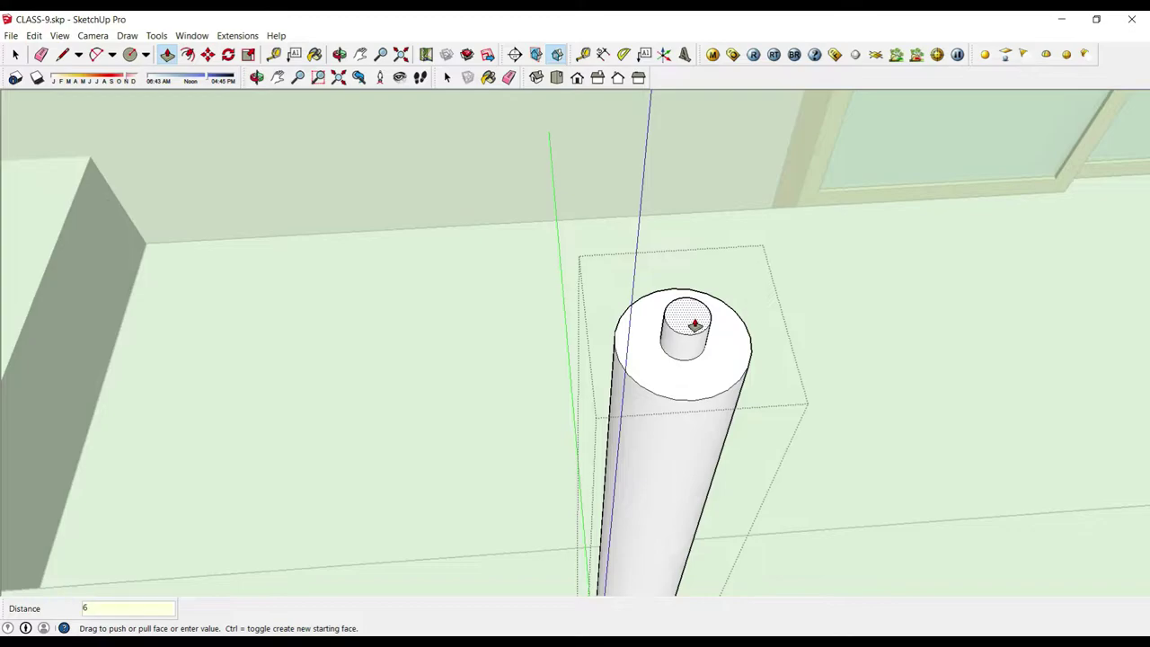
scroll(695, 325, down, 3)
click(672, 378)
key(space)
mouse_move(638, 295)
middle_down()
mouse_move(859, 297)
mouse_move(746, 369)
middle_up()
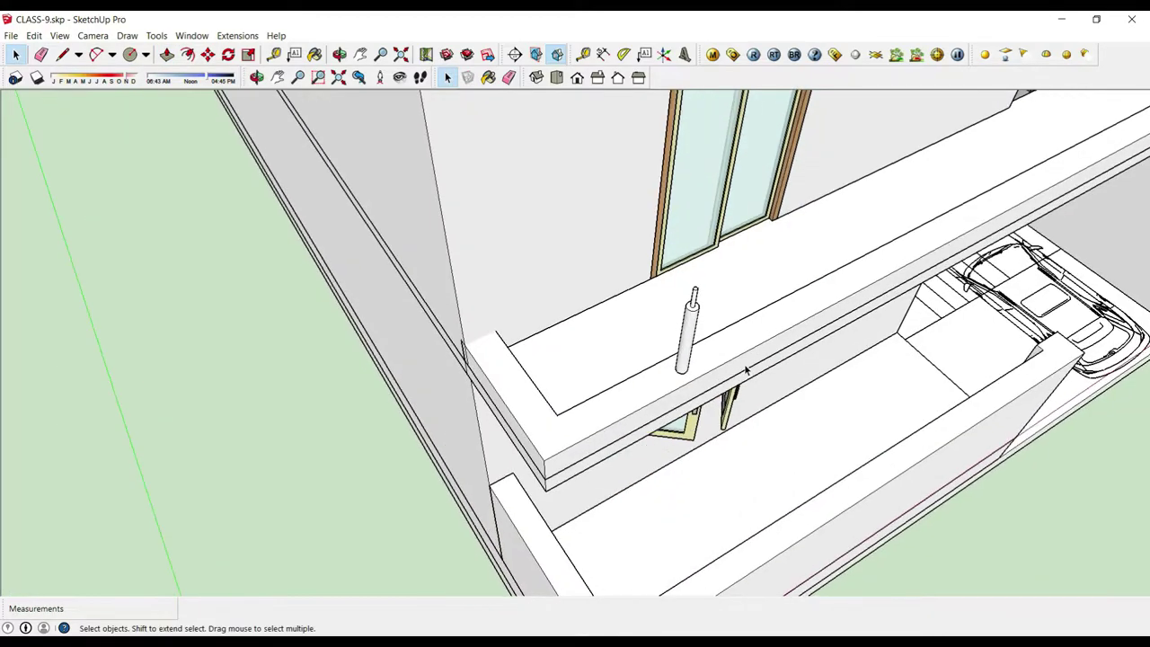
Step: Move the cylinder railing post to the left corner of the balcony ledge
scroll(746, 368, up, 3)
mouse_move(603, 382)
middle_down()
mouse_move(688, 326)
mouse_move(504, 180)
mouse_move(546, 335)
middle_up()
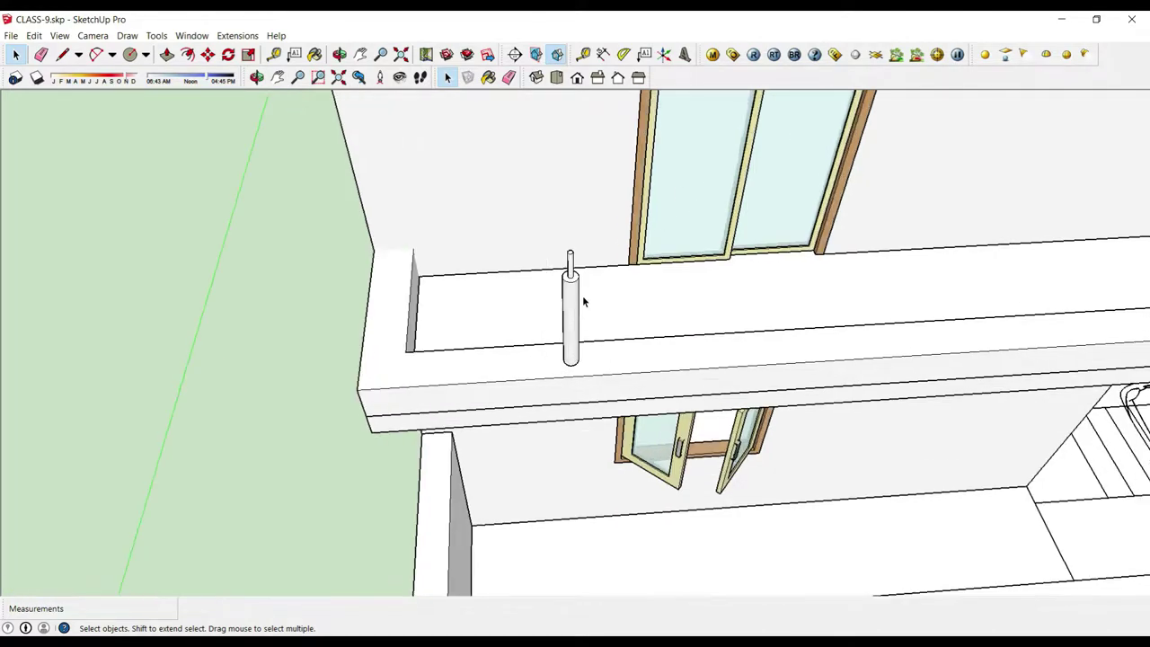
scroll(582, 296, up, 2)
scroll(217, 333, down, 3)
scroll(216, 333, down, 2)
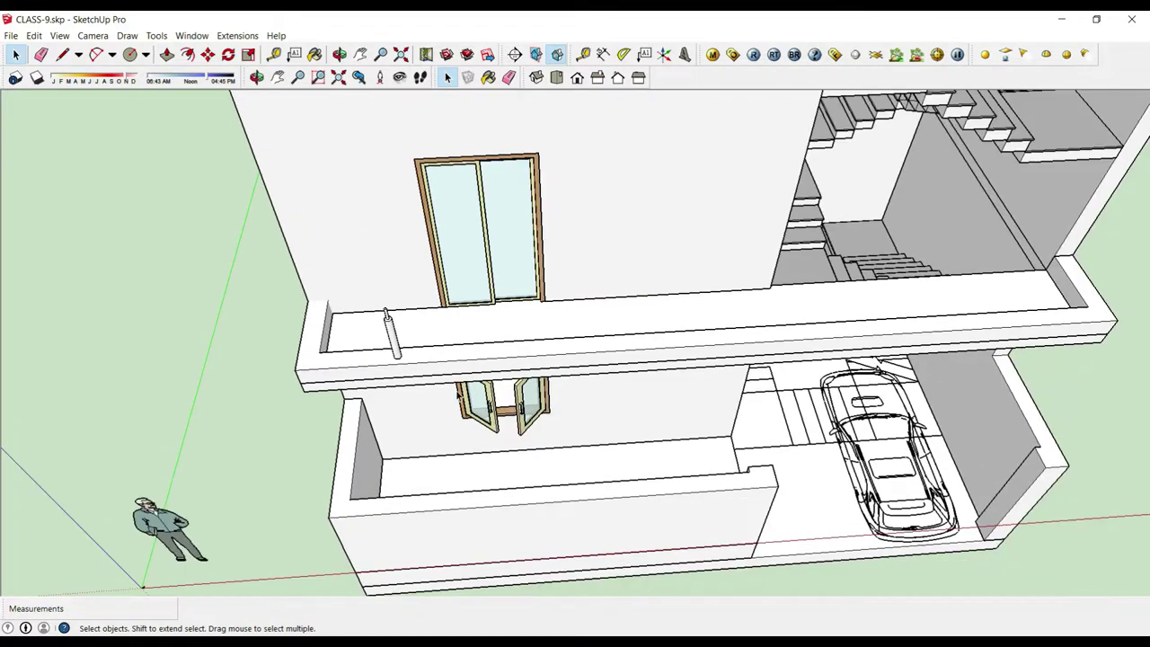
scroll(290, 316, up, 2)
scroll(303, 354, up, 1)
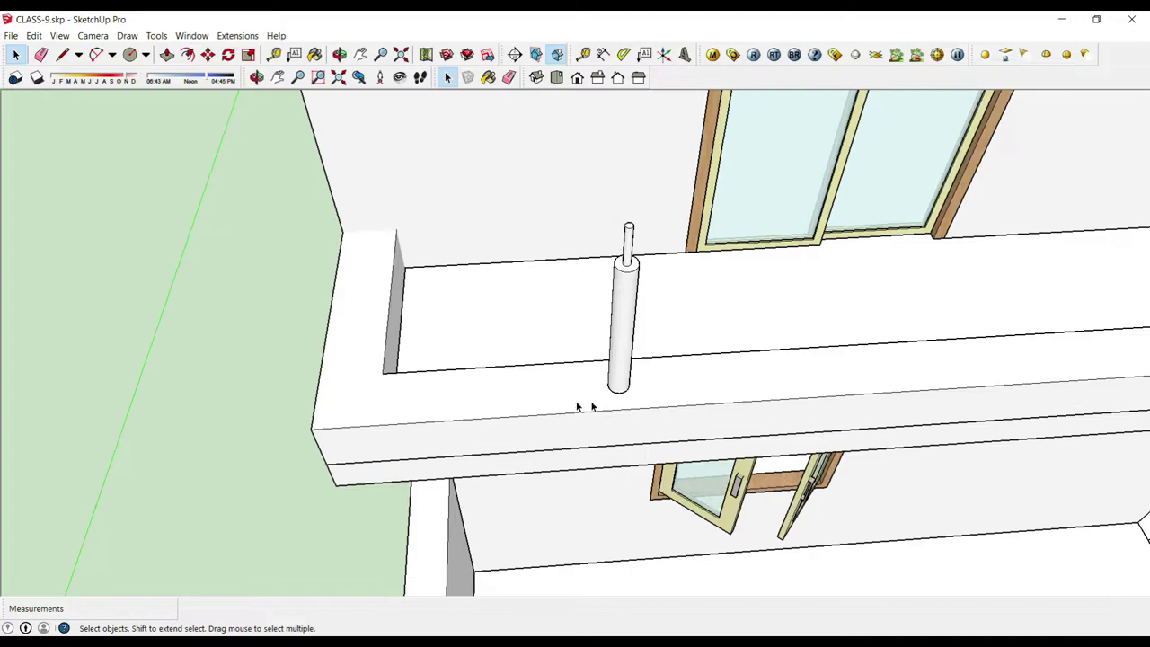
click(614, 387)
middle_drag(642, 378, 639, 404)
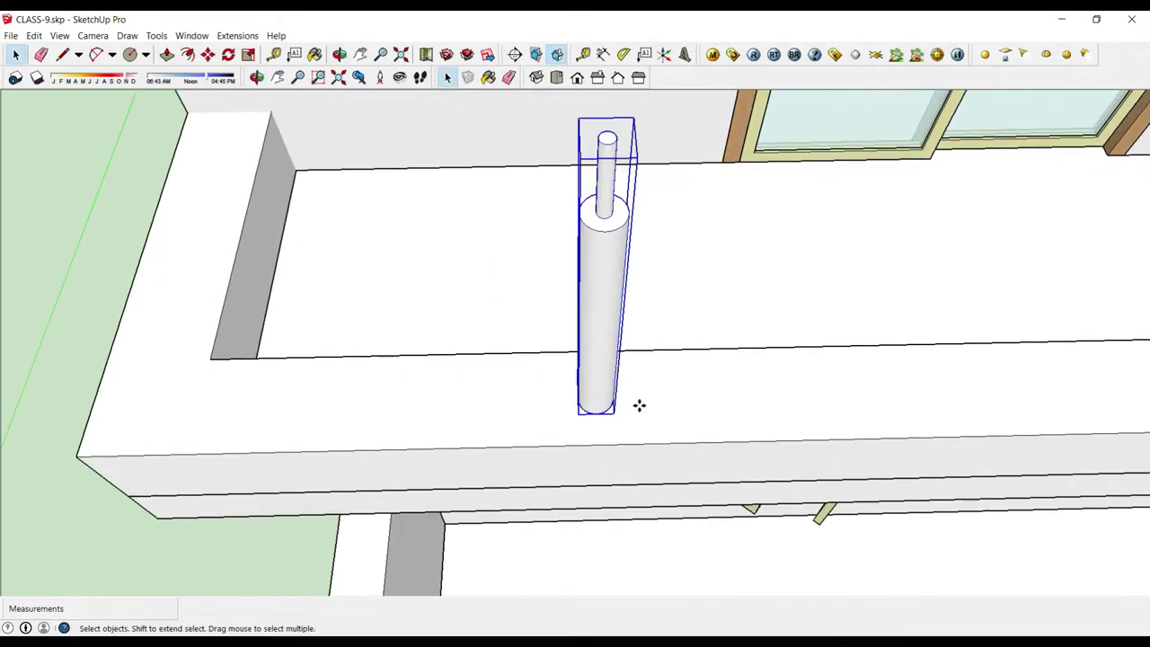
key(m)
click(728, 402)
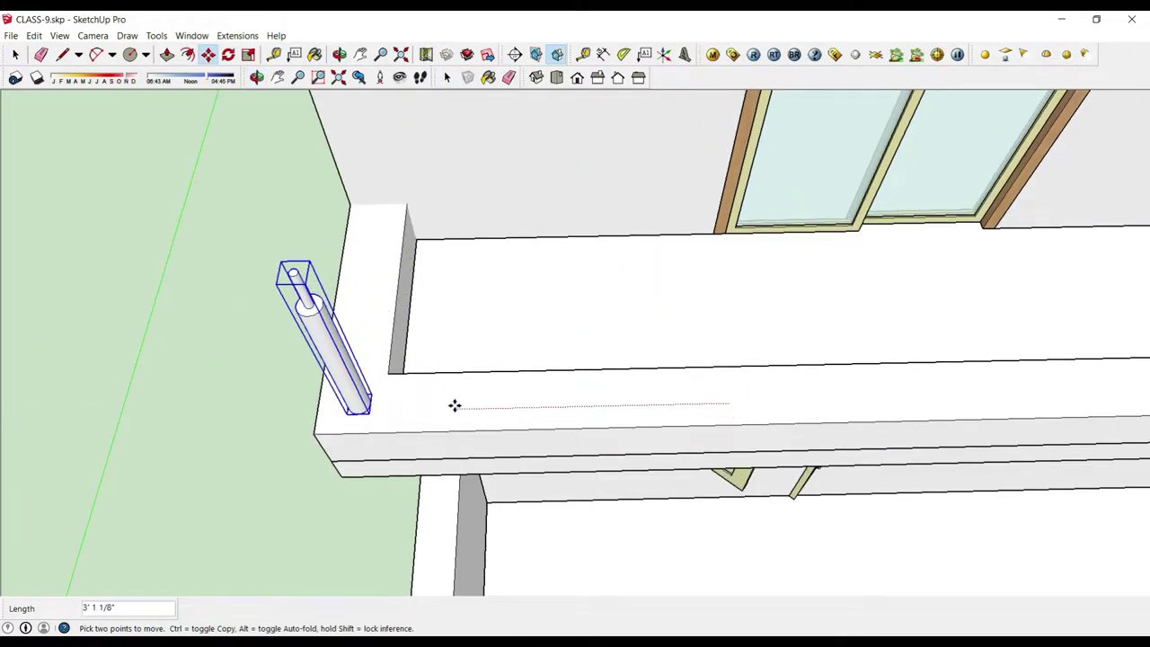
click(453, 406)
middle_drag(453, 407, 297, 330)
scroll(323, 378, up, 2)
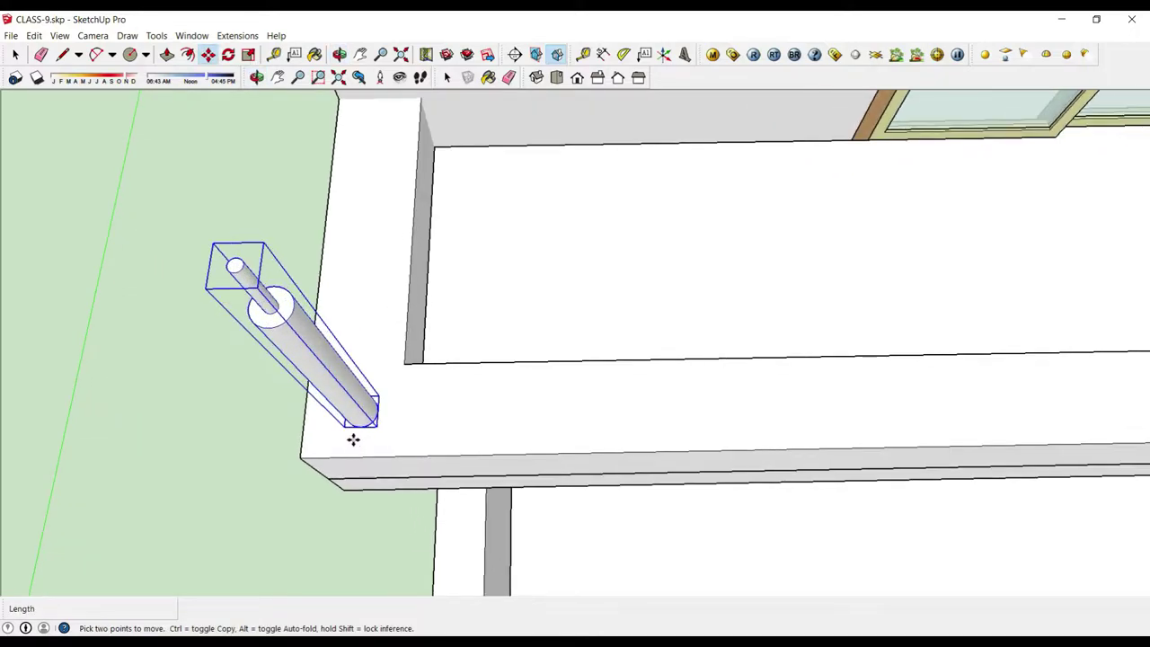
key(ctrl)
click(354, 439)
Step: Place a copy of the post at the ledge's right end, 28' 8" away
scroll(282, 444, down, 5)
scroll(988, 440, up, 3)
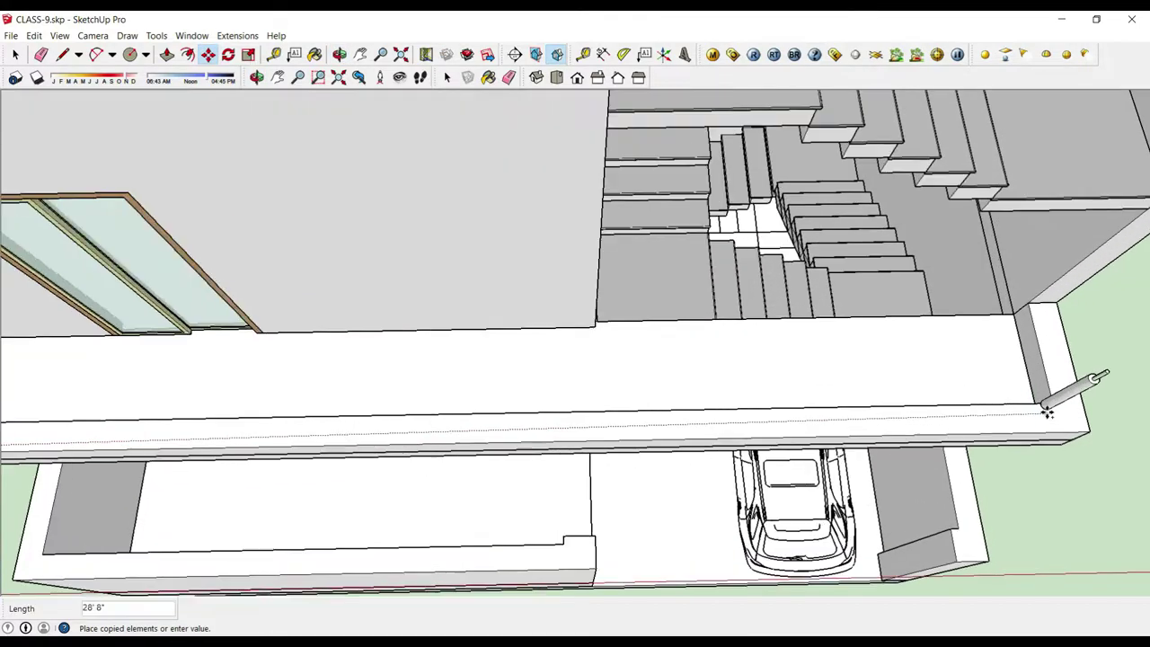
scroll(1060, 413, up, 2)
click(1060, 404)
middle_drag(1052, 393, 939, 342)
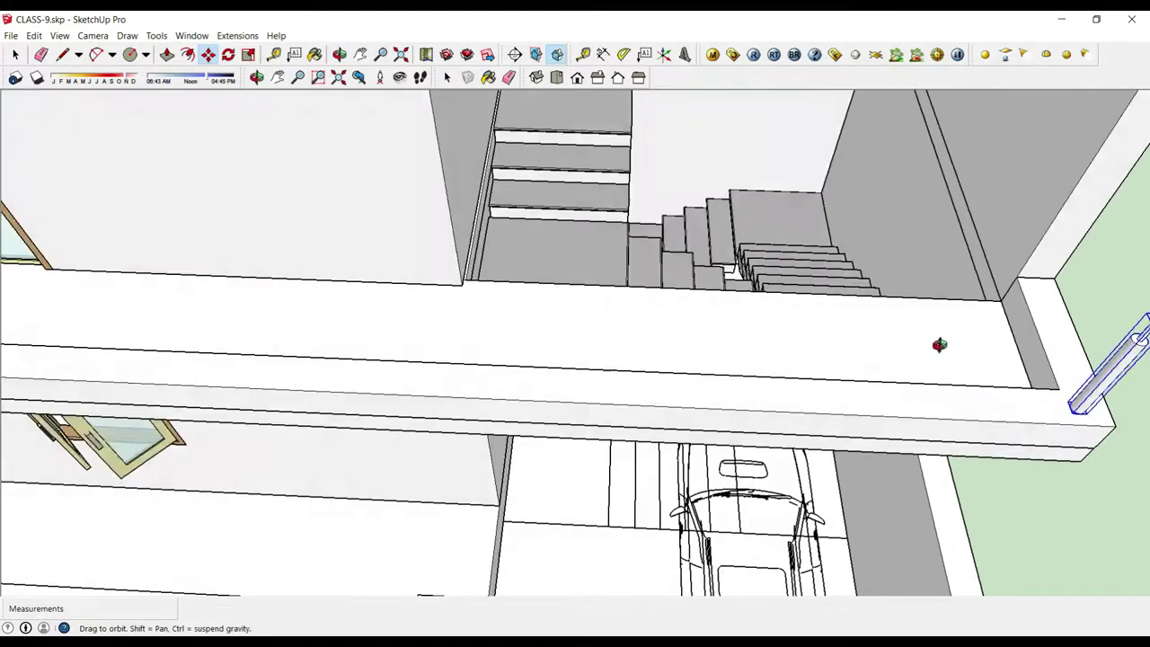
scroll(1096, 370, down, 2)
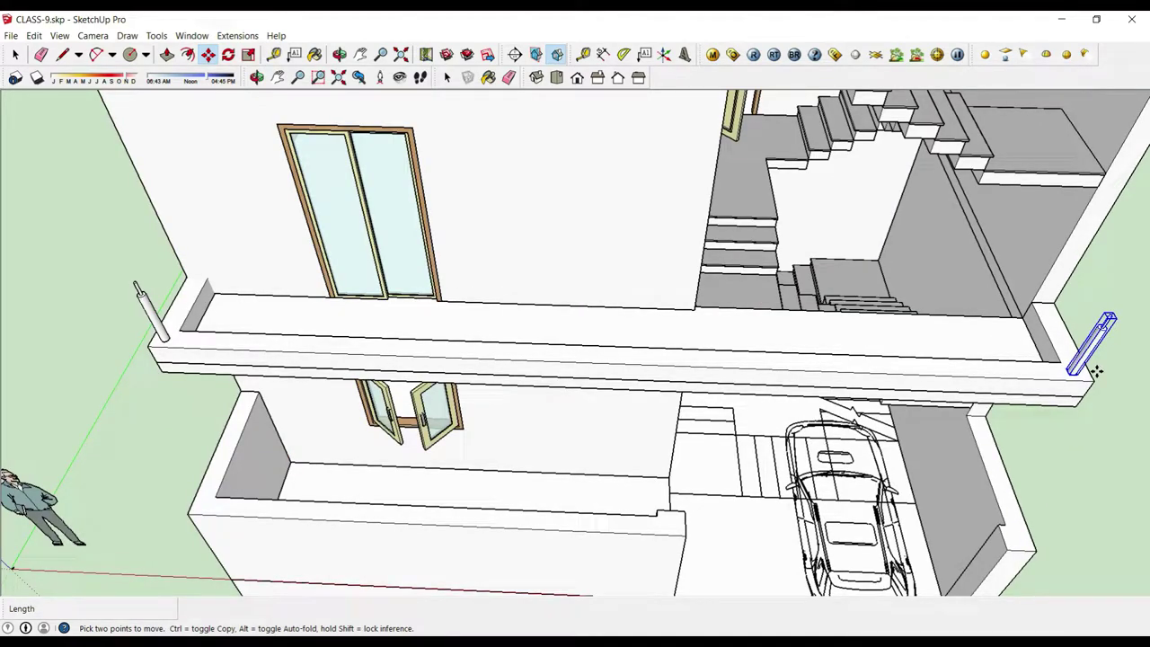
scroll(1078, 359, up, 2)
scroll(973, 347, up, 1)
scroll(979, 340, down, 3)
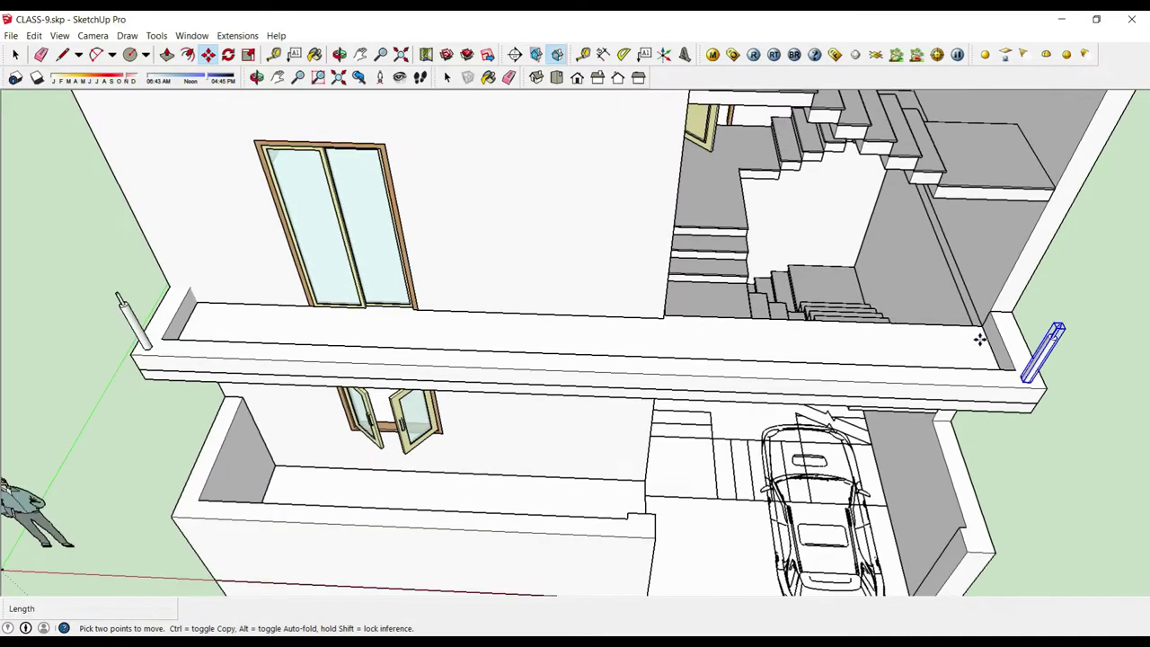
Step: Draw an edge along the front of the balcony ledge between the two corner posts
key(space)
key(l)
scroll(85, 220, up, 1)
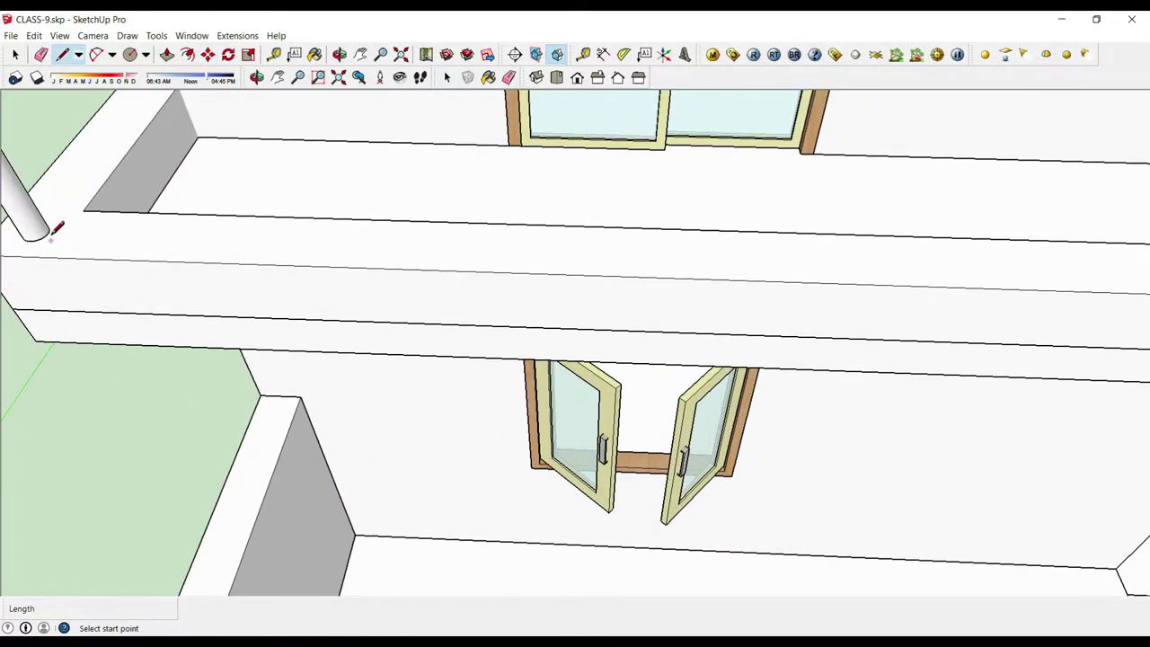
scroll(51, 231, down, 3)
scroll(313, 259, down, 3)
scroll(314, 261, down, 3)
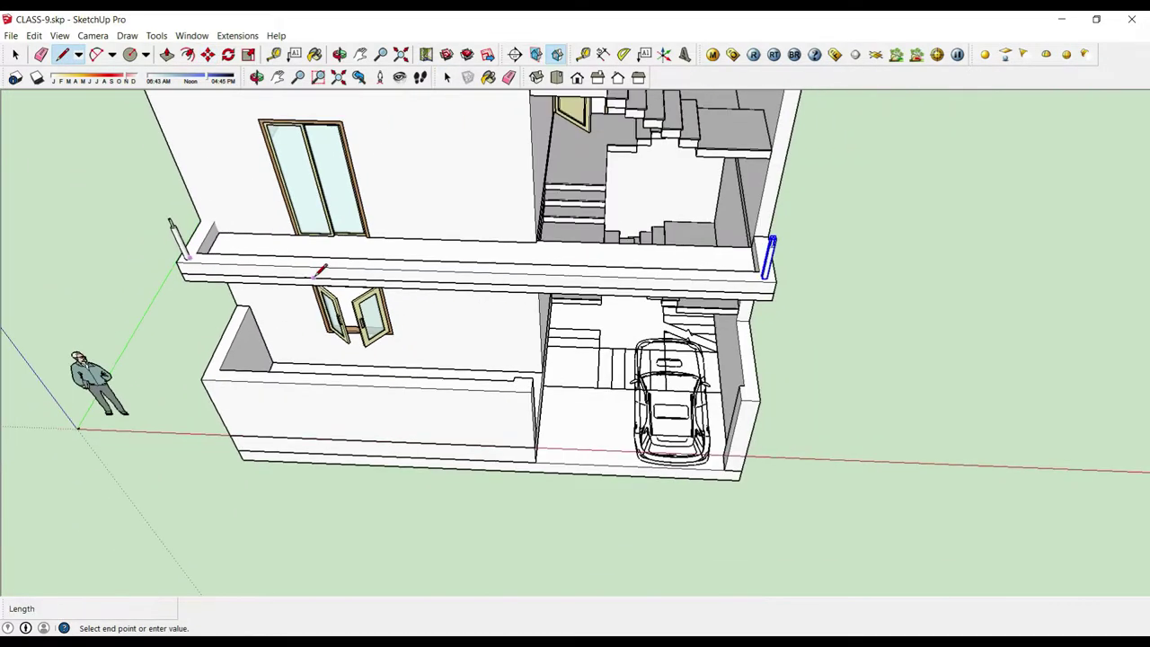
mouse_move(313, 262)
middle_down()
mouse_move(508, 354)
mouse_move(629, 278)
middle_up()
scroll(692, 274, up, 2)
scroll(764, 288, up, 2)
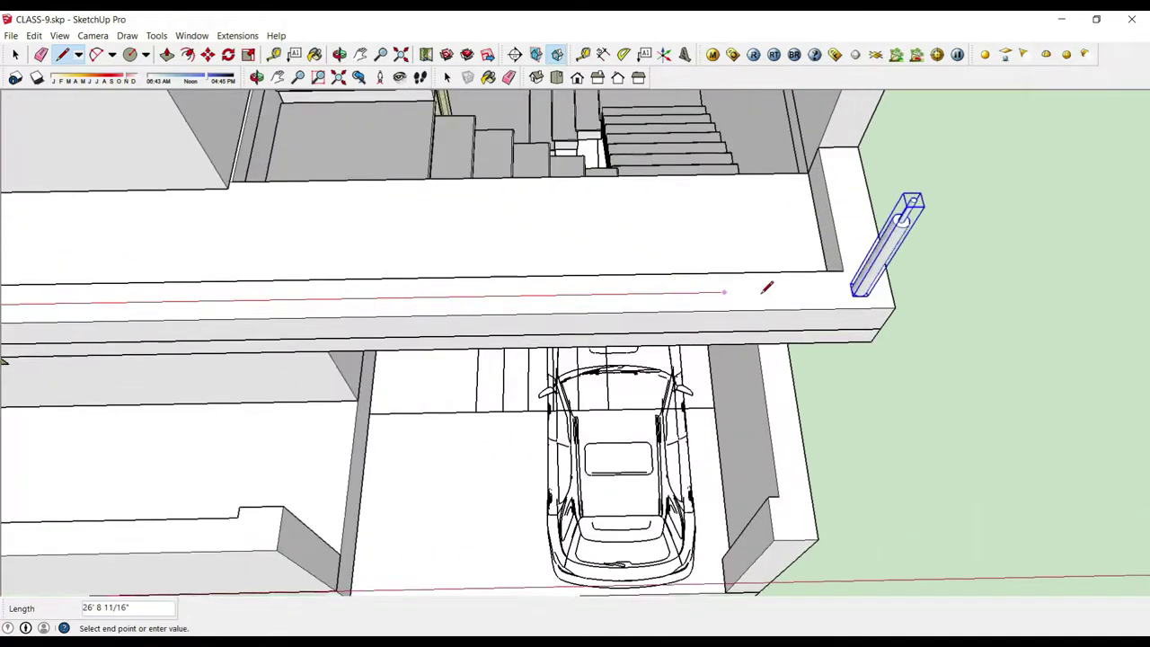
scroll(888, 299, up, 2)
scroll(898, 292, up, 2)
scroll(914, 280, up, 1)
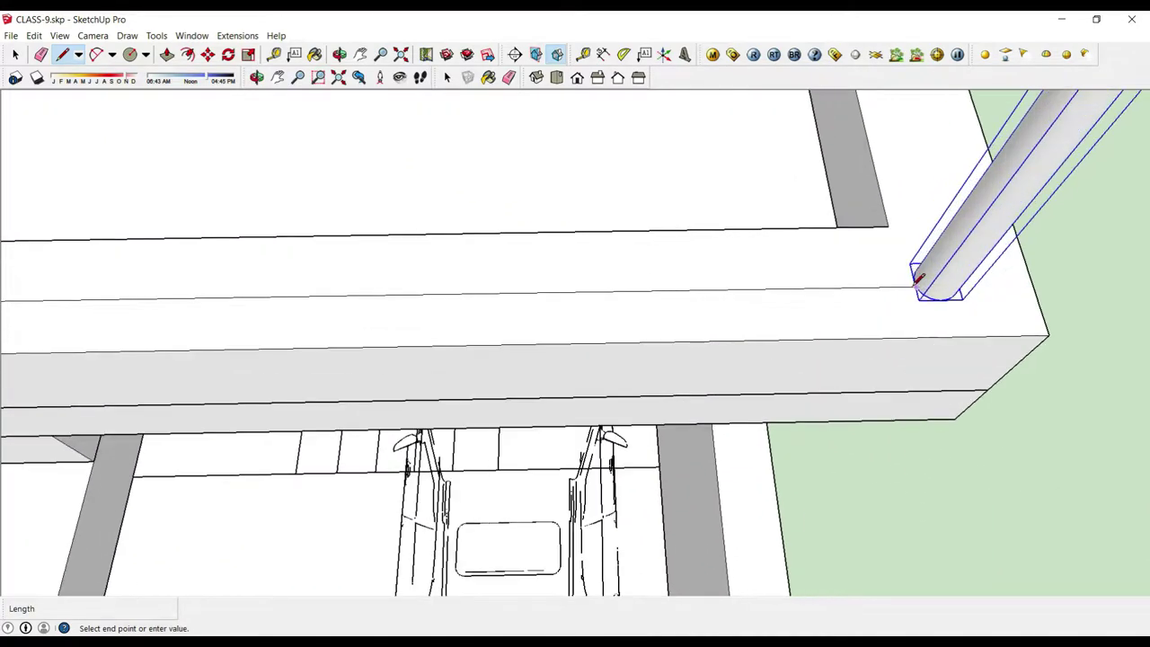
scroll(903, 281, up, 1)
key(space)
Step: Divide the ledge edge into 7 equal segments of about 4' 1 5/16"
scroll(925, 288, down, 2)
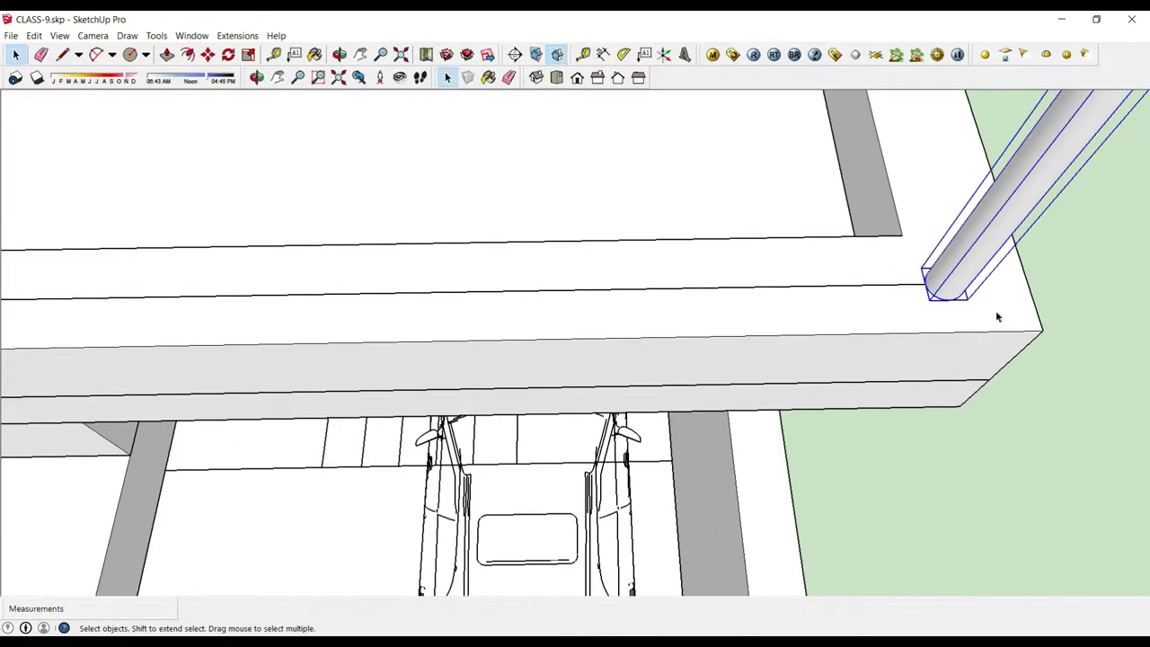
scroll(989, 315, down, 2)
scroll(988, 314, down, 2)
scroll(305, 325, down, 3)
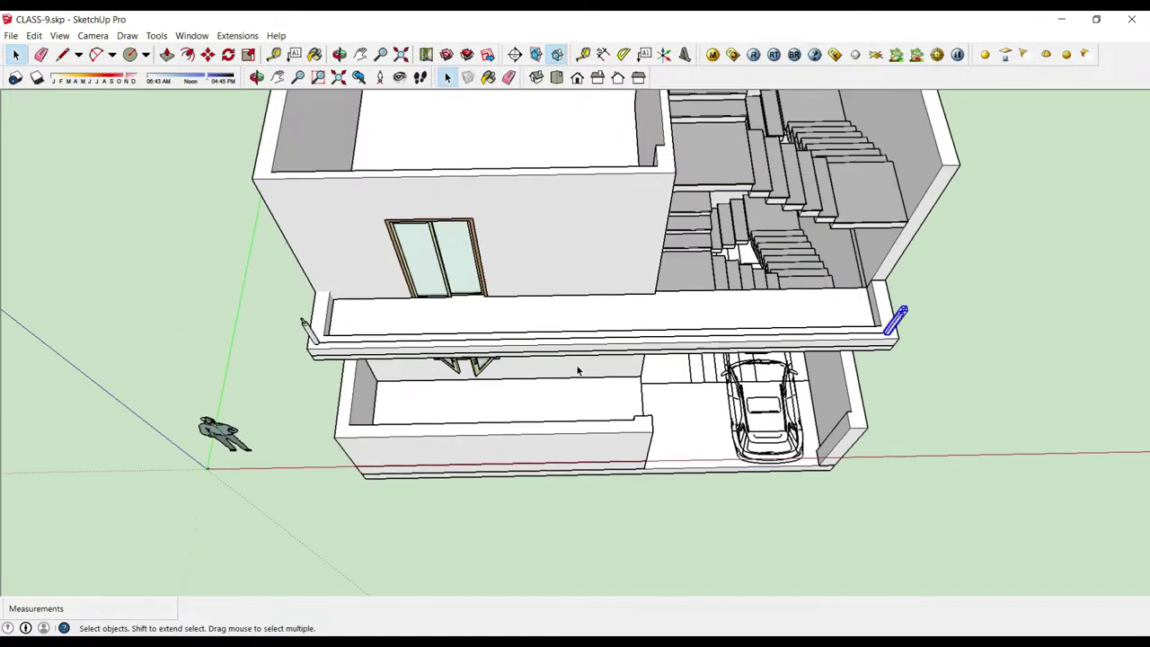
scroll(553, 336, up, 3)
click(554, 334)
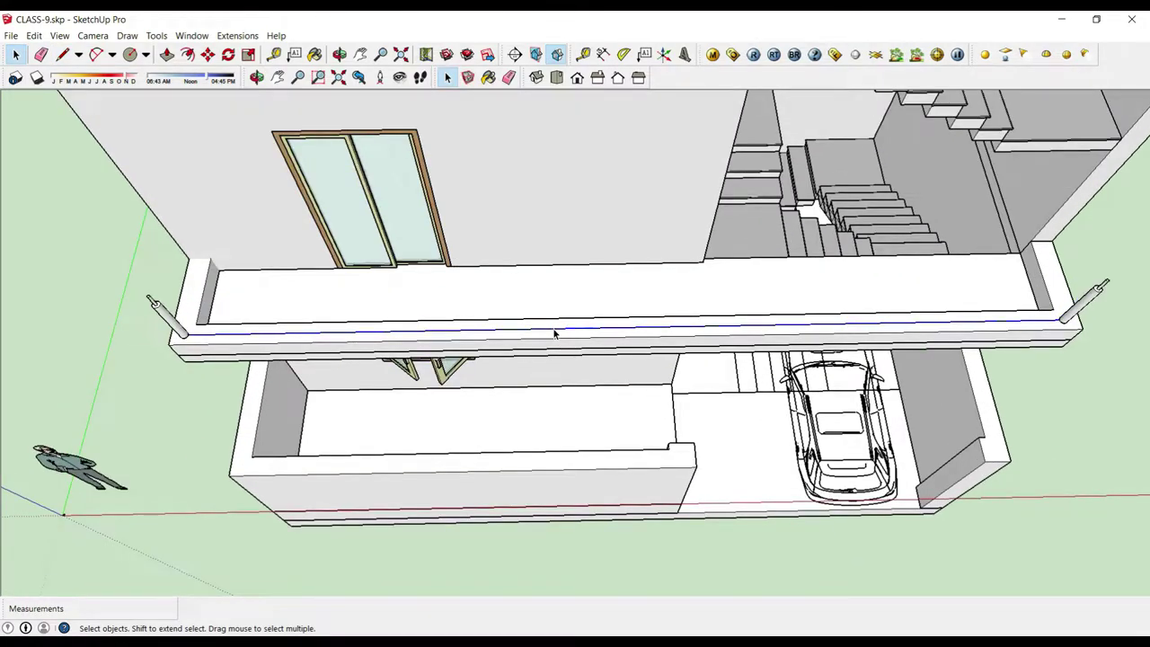
right_click(553, 333)
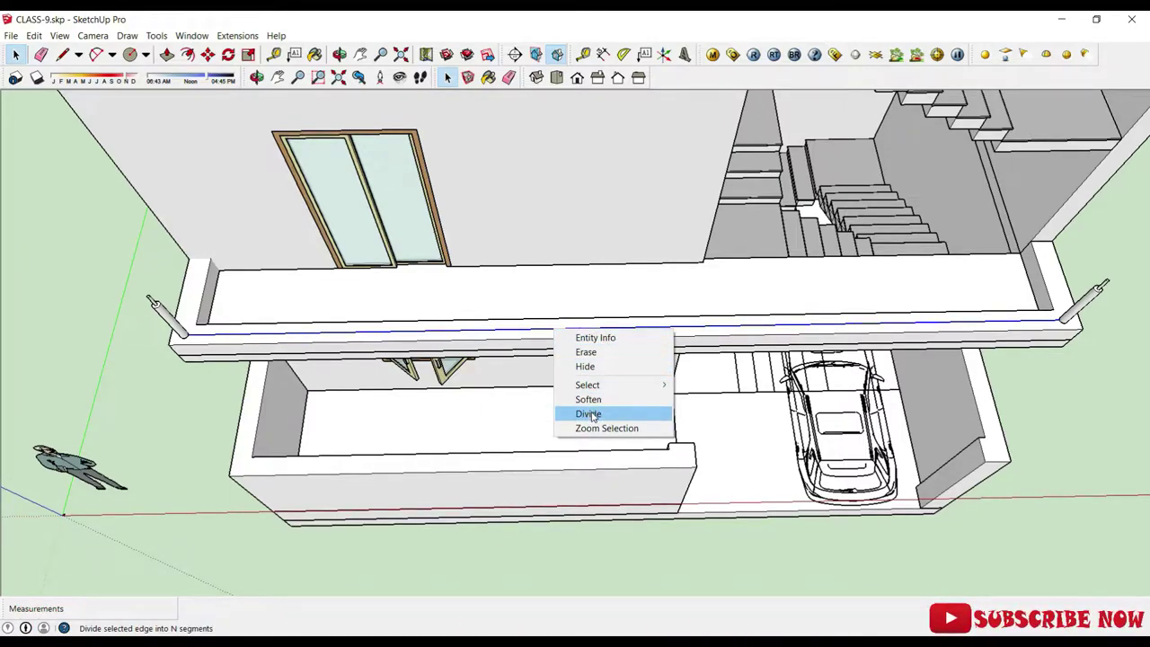
click(592, 416)
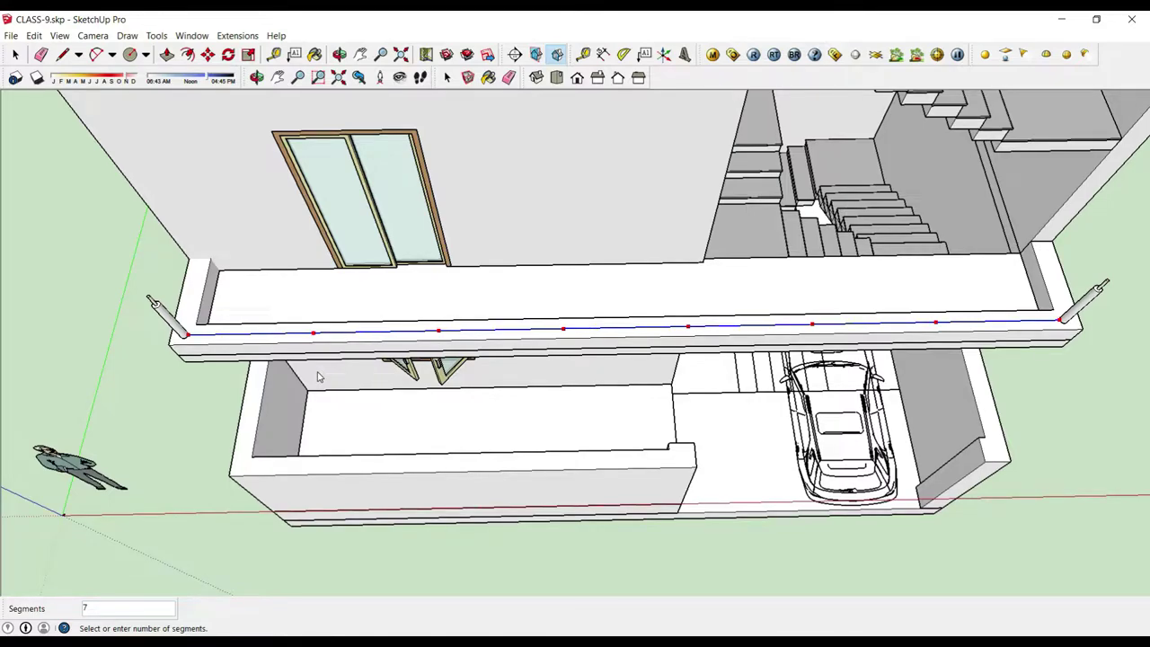
key(space)
Step: Start a copy of the left corner post, then cancel the placement
scroll(180, 342, up, 6)
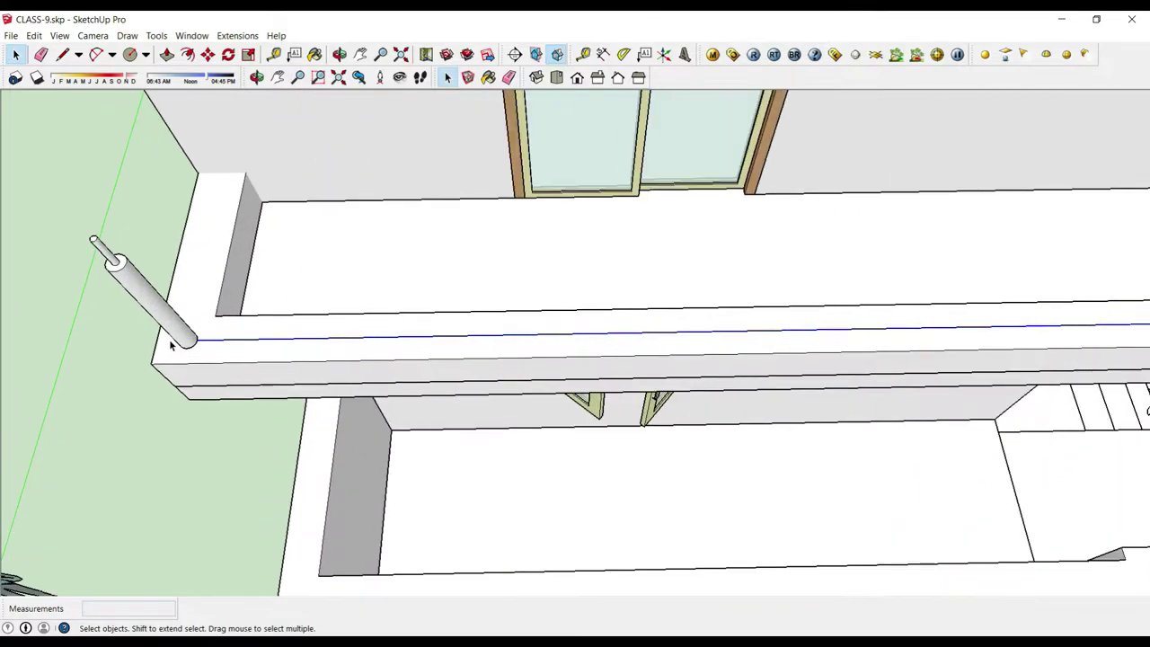
click(184, 338)
scroll(194, 340, up, 2)
scroll(216, 345, up, 1)
key(m)
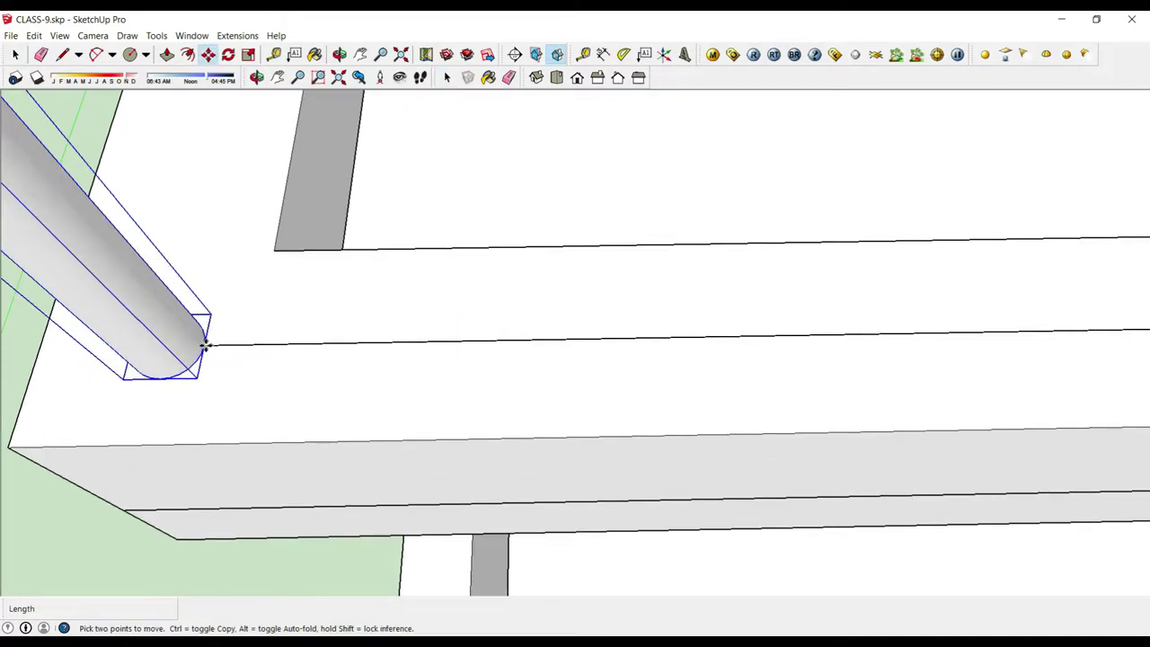
click(204, 348)
key(ctrl)
scroll(153, 395, down, 2)
scroll(206, 404, down, 2)
scroll(326, 386, down, 1)
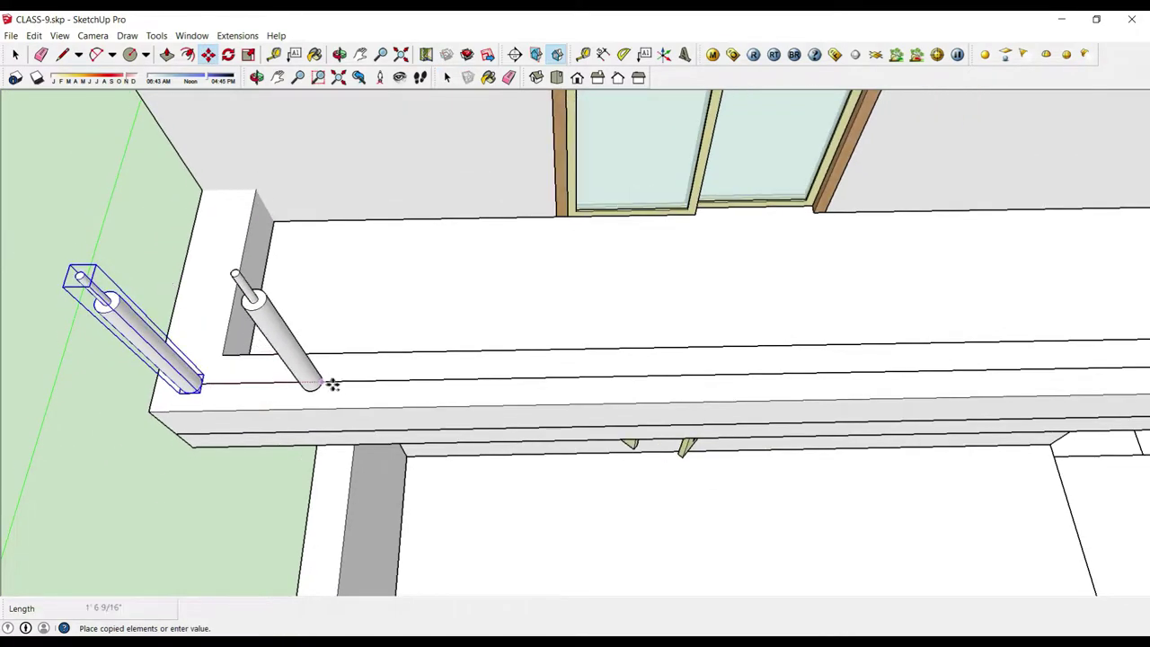
scroll(370, 381, up, 3)
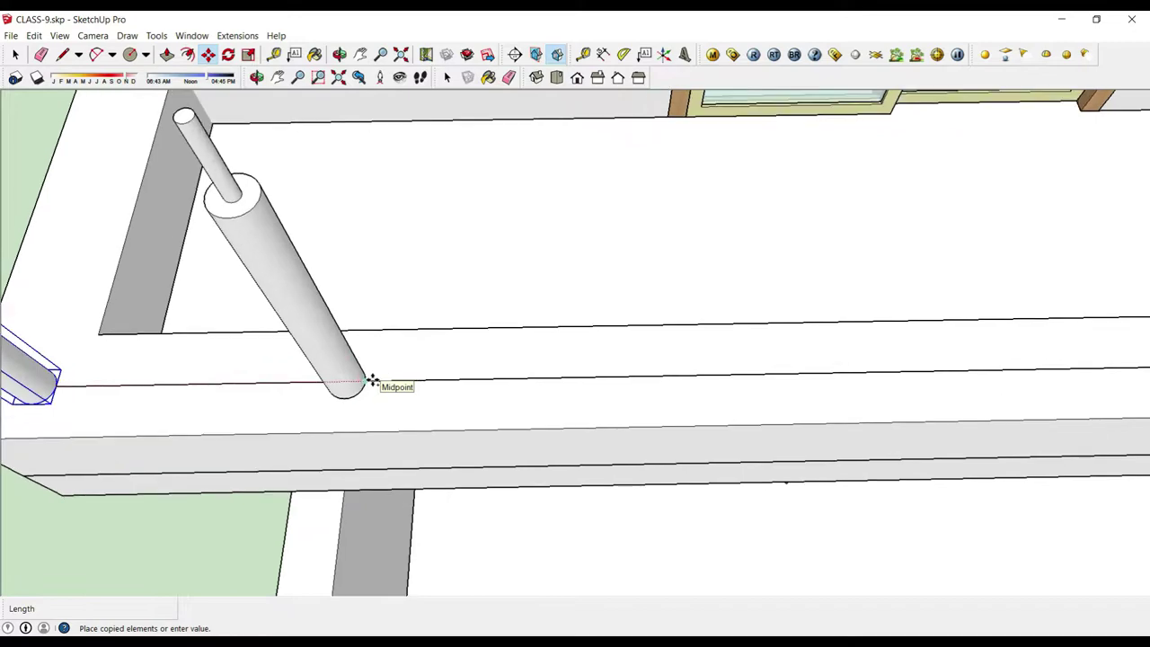
scroll(363, 381, down, 3)
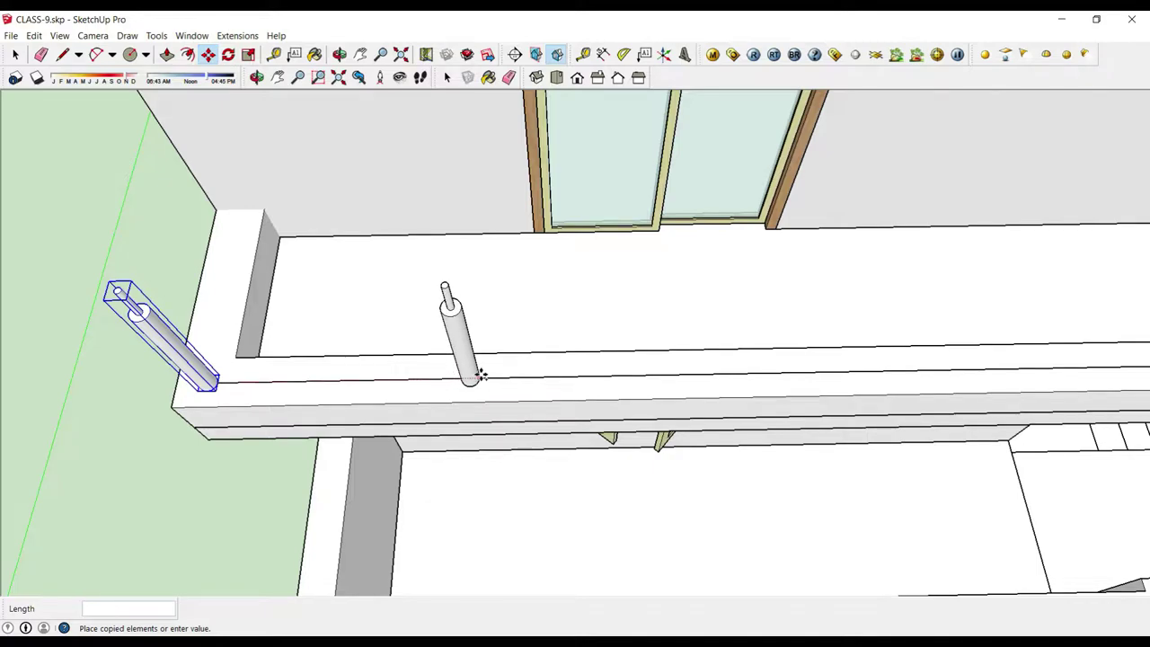
key(Escape)
key(space)
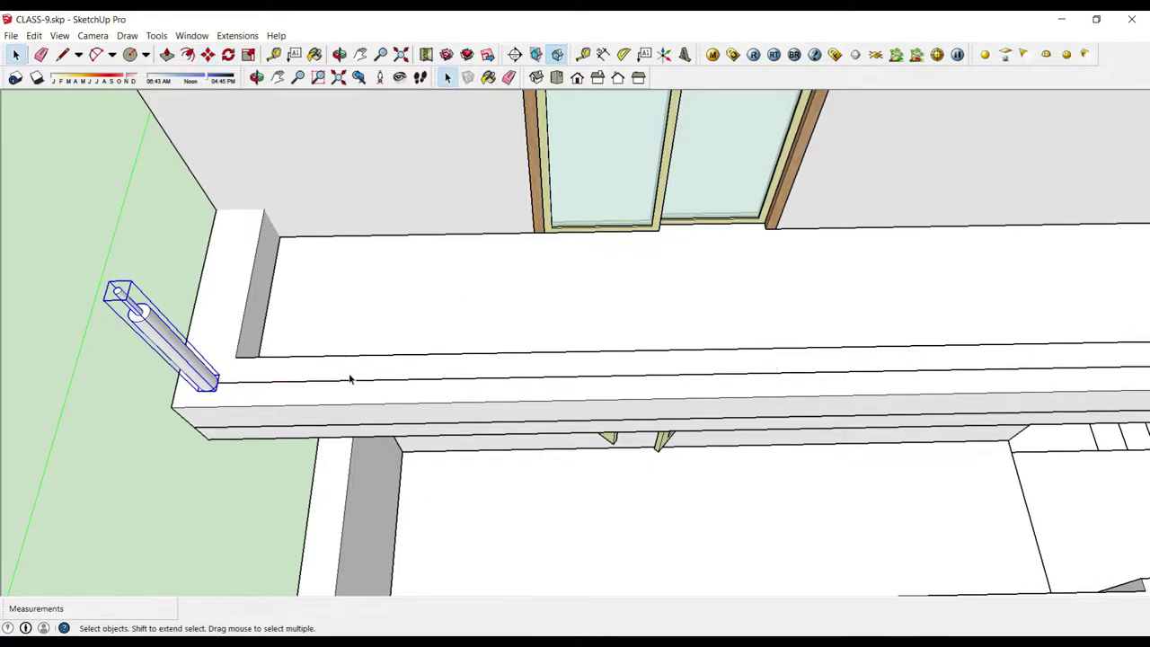
Step: Select the ledge edge and draw a short marker line at the first division point
scroll(350, 380, up, 3)
click(341, 380)
scroll(544, 381, down, 2)
scroll(589, 383, up, 1)
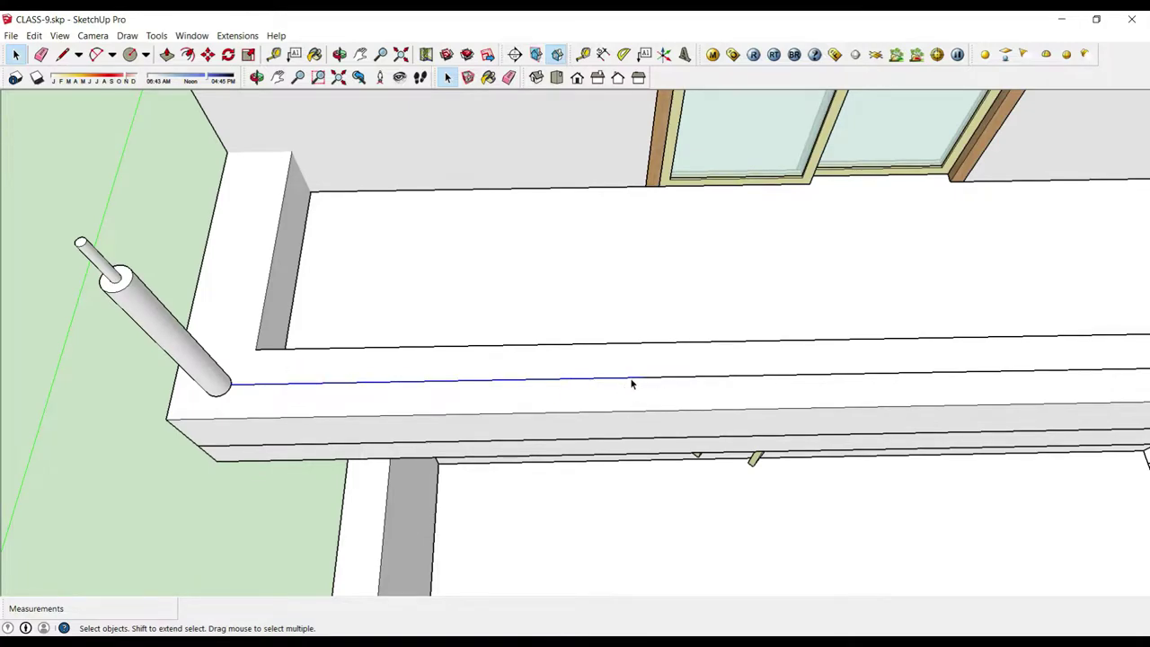
scroll(631, 384, up, 2)
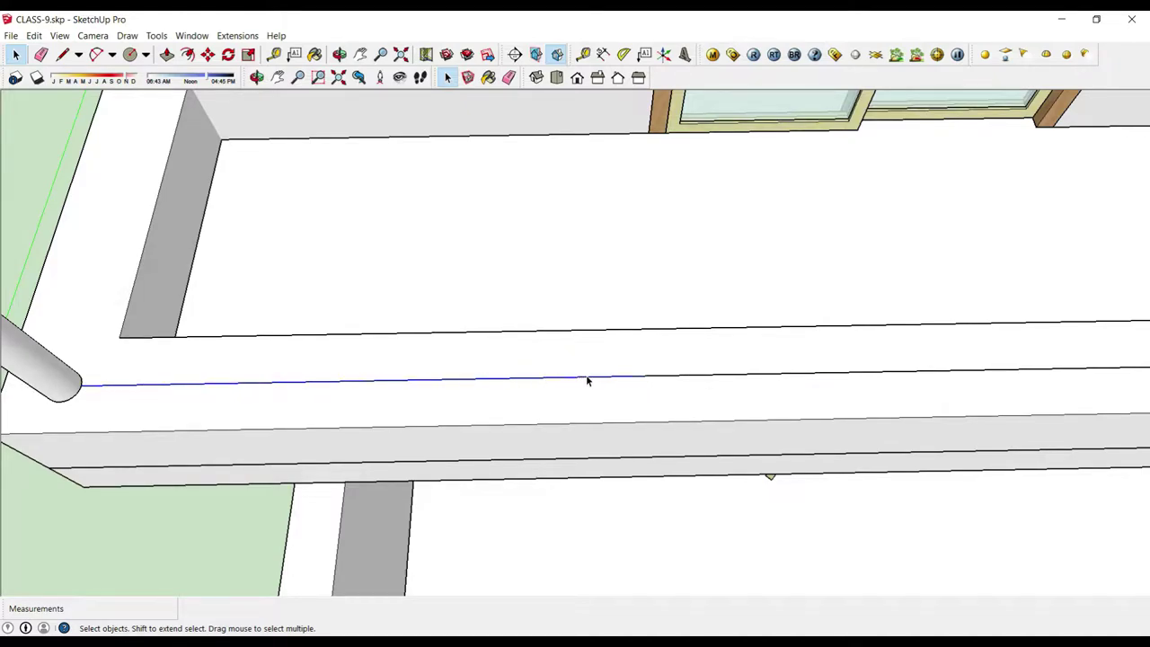
key(l)
click(645, 374)
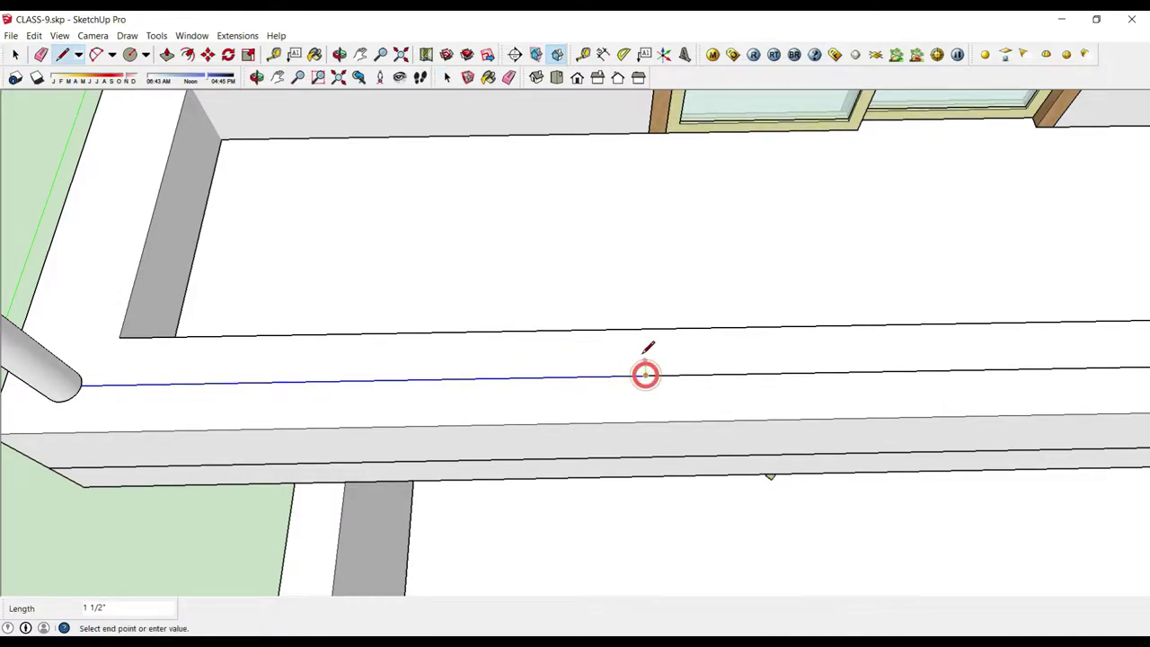
click(645, 363)
key(space)
Step: Copy the left corner post to the first division mark on the ledge
click(74, 383)
key(m)
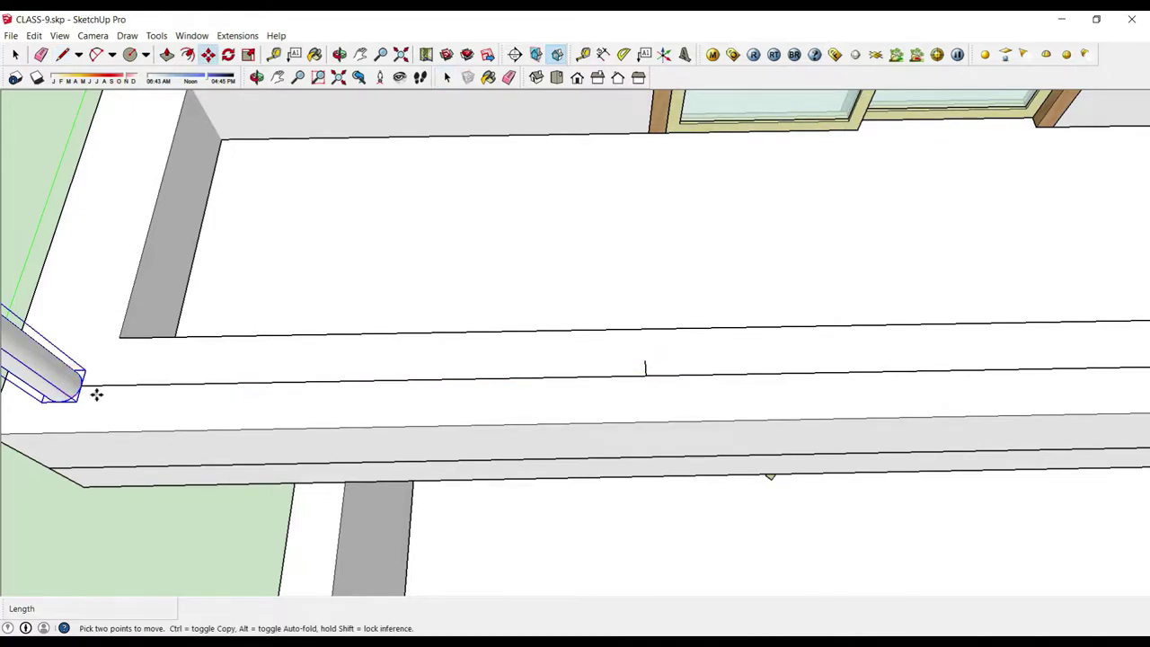
key(ctrl)
click(83, 384)
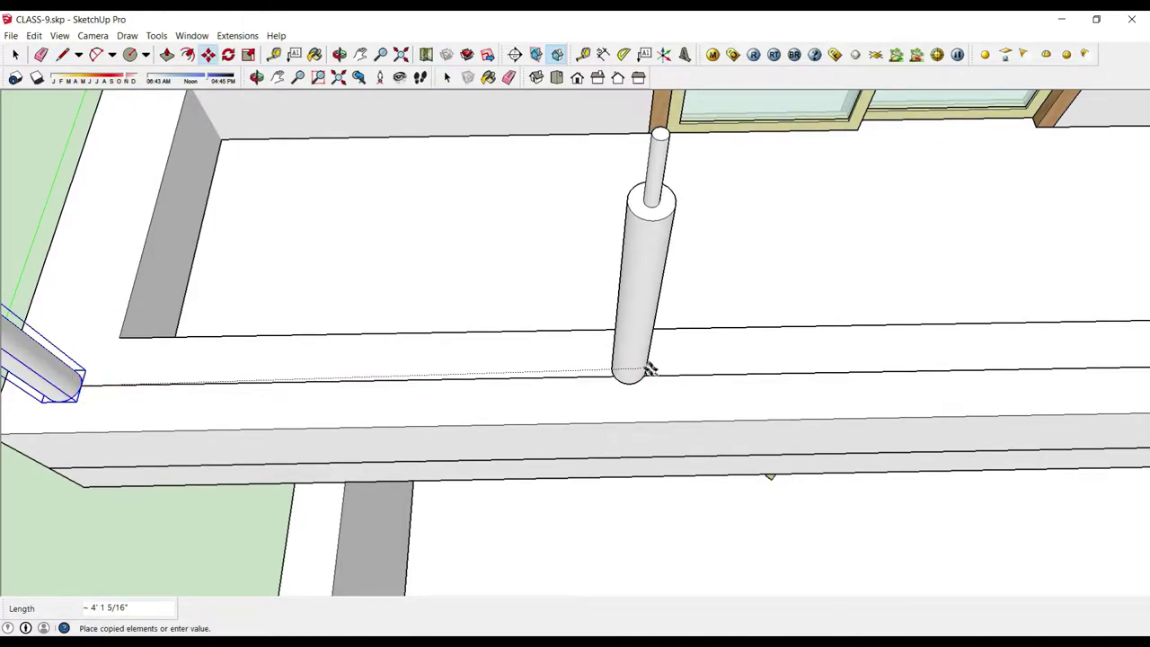
click(661, 375)
Step: Repeat the post copy 7 times along the ledge, about 4' 1 5/16" apart
mouse_move(688, 369)
middle_down()
mouse_move(577, 435)
mouse_move(546, 308)
middle_up()
scroll(578, 424, down, 2)
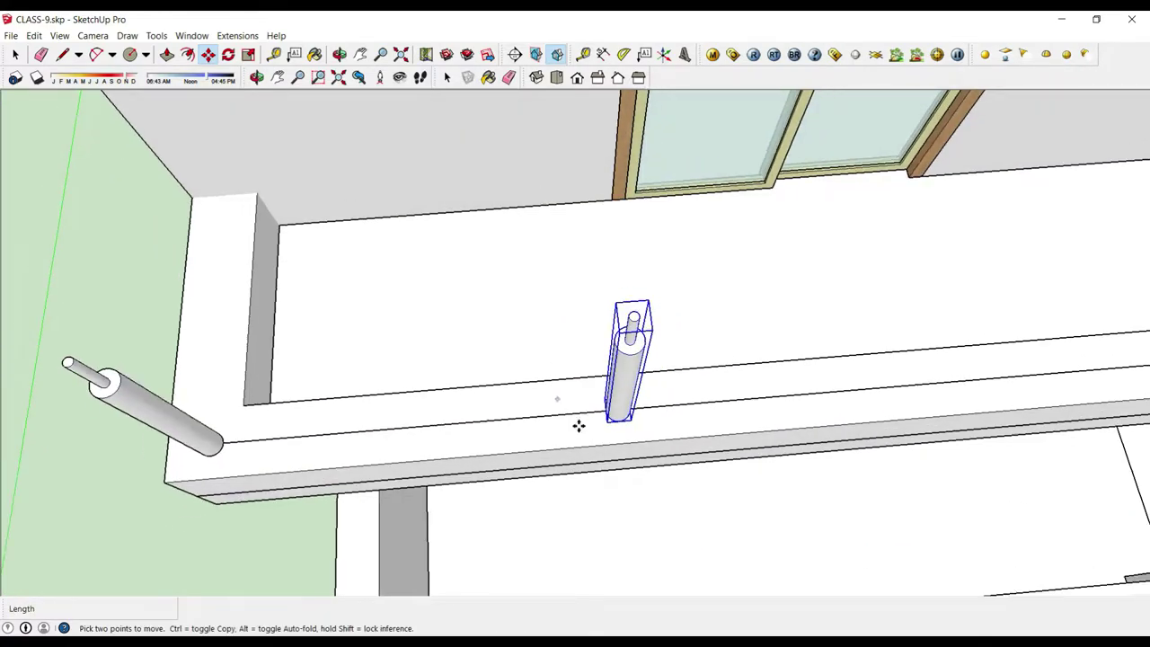
middle_drag(578, 423, 450, 385)
scroll(817, 416, down, 3)
scroll(796, 407, down, 3)
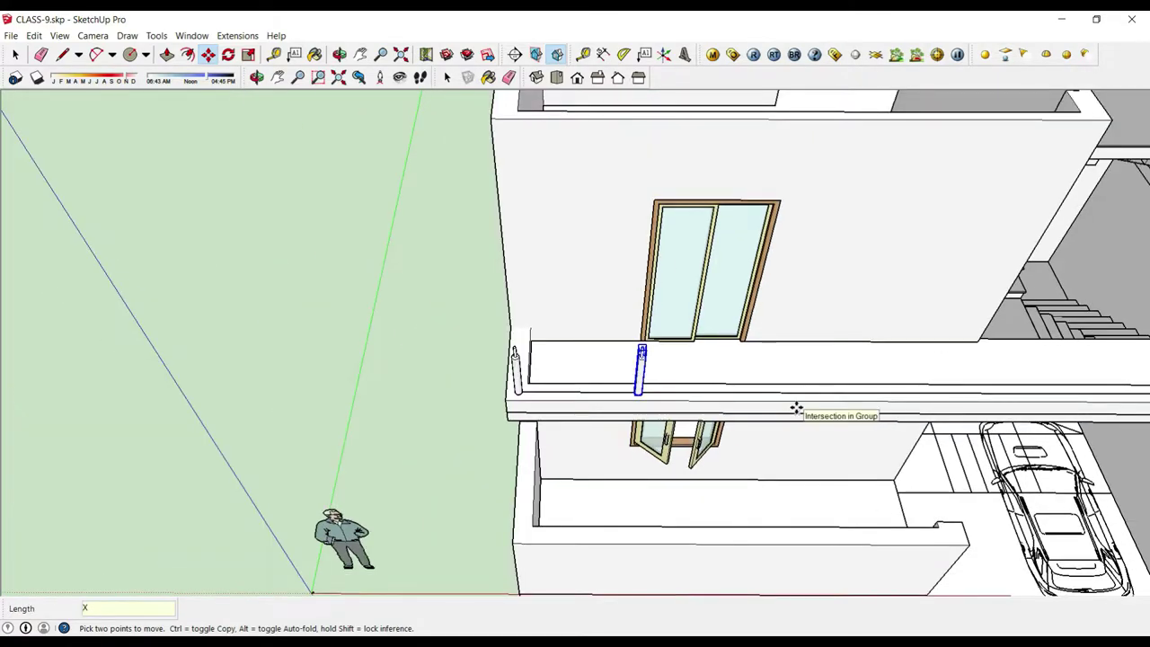
text(7)
key(Return)
scroll(796, 407, down, 3)
scroll(954, 407, down, 2)
middle_drag(954, 406, 830, 462)
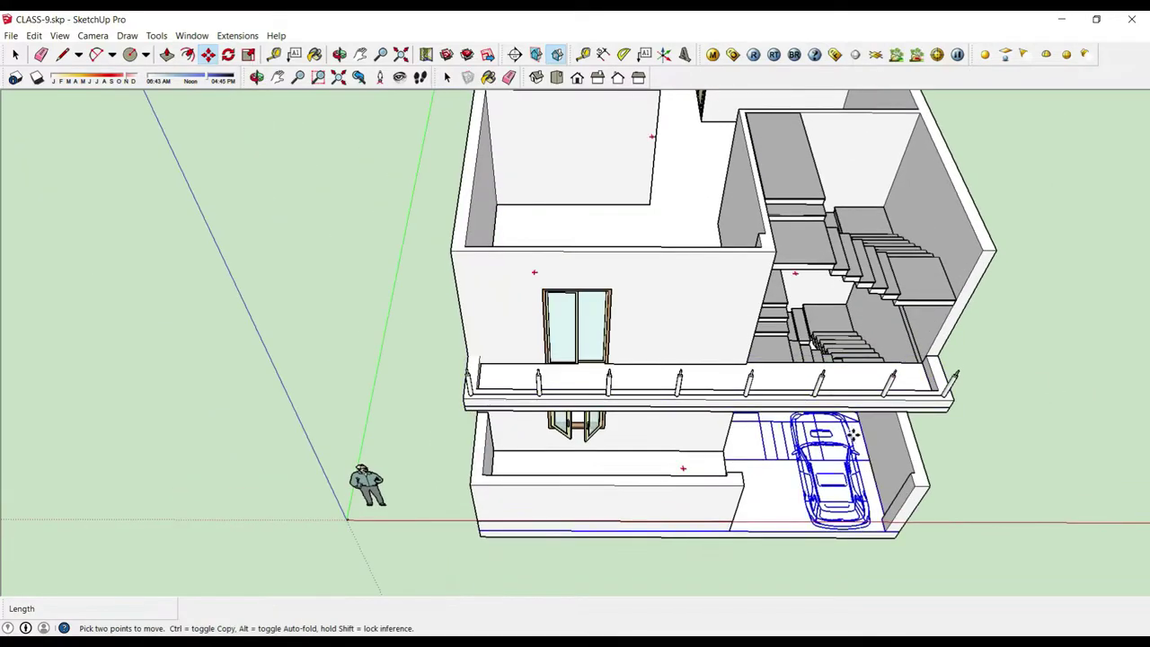
scroll(829, 461, up, 3)
scroll(785, 328, up, 3)
key(space)
scroll(377, 377, down, 2)
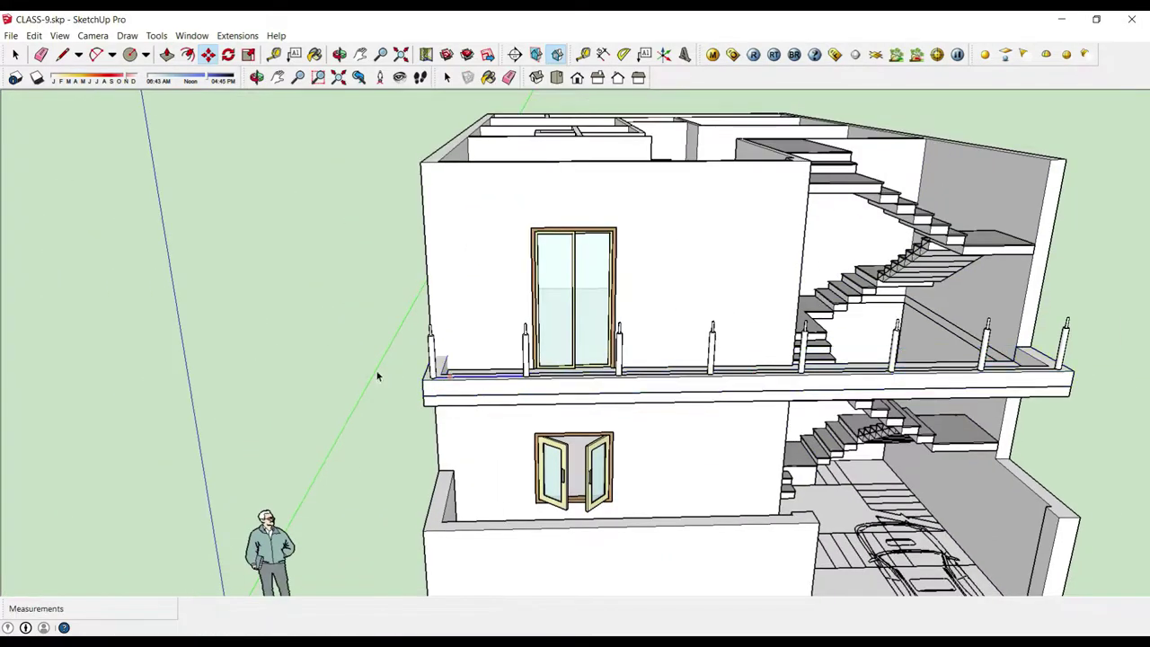
scroll(500, 467, up, 5)
middle_drag(501, 468, 511, 480)
scroll(503, 467, up, 2)
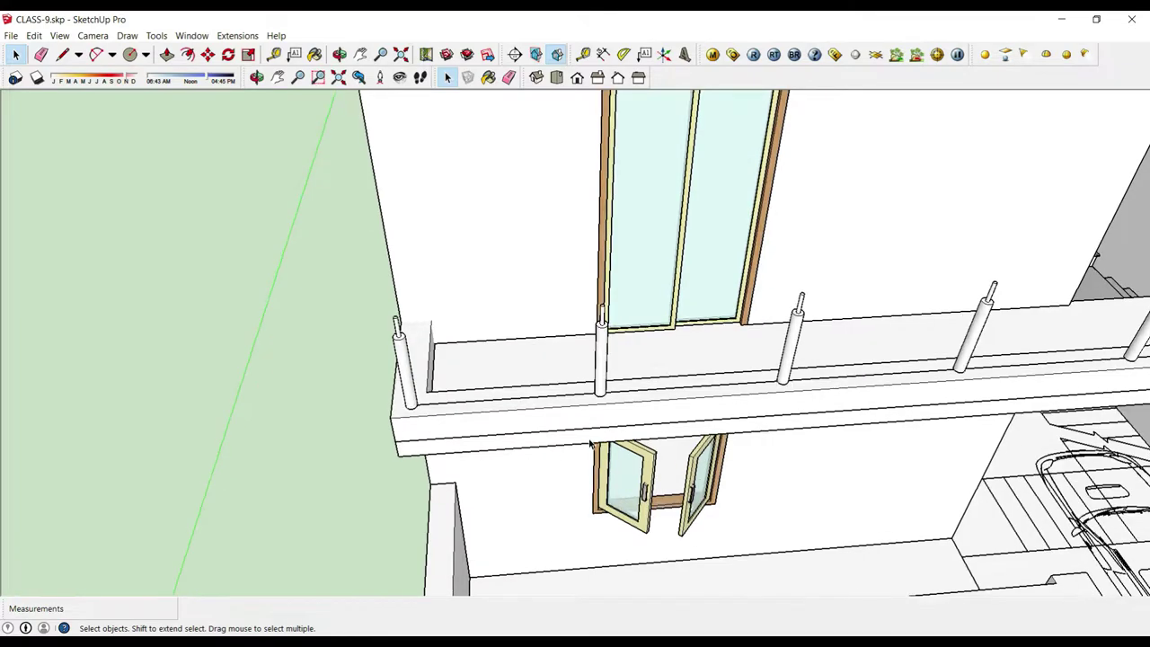
scroll(463, 436, up, 3)
scroll(421, 403, up, 3)
scroll(387, 391, up, 2)
key(t)
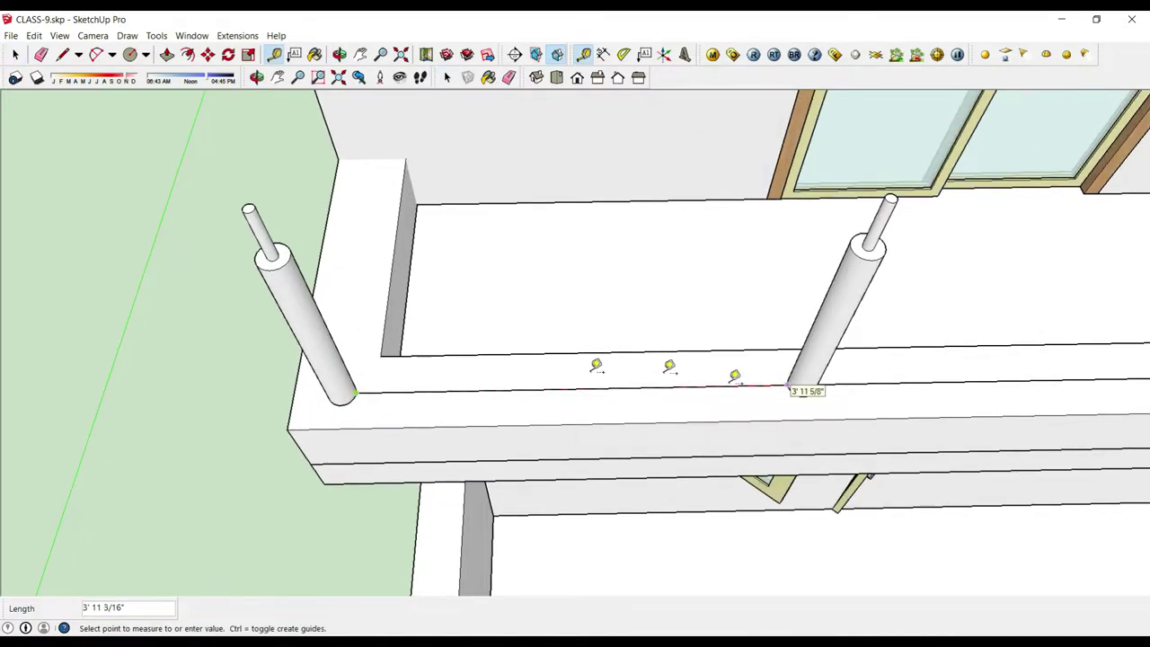
scroll(396, 359, down, 3)
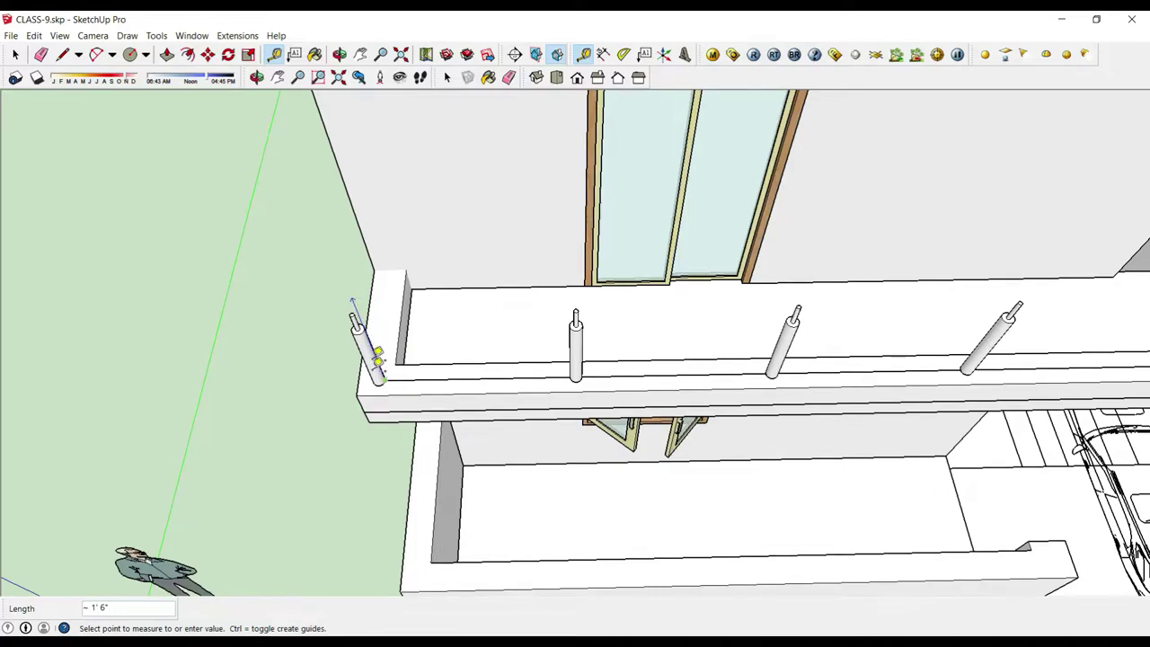
scroll(377, 359, down, 5)
scroll(525, 388, up, 1)
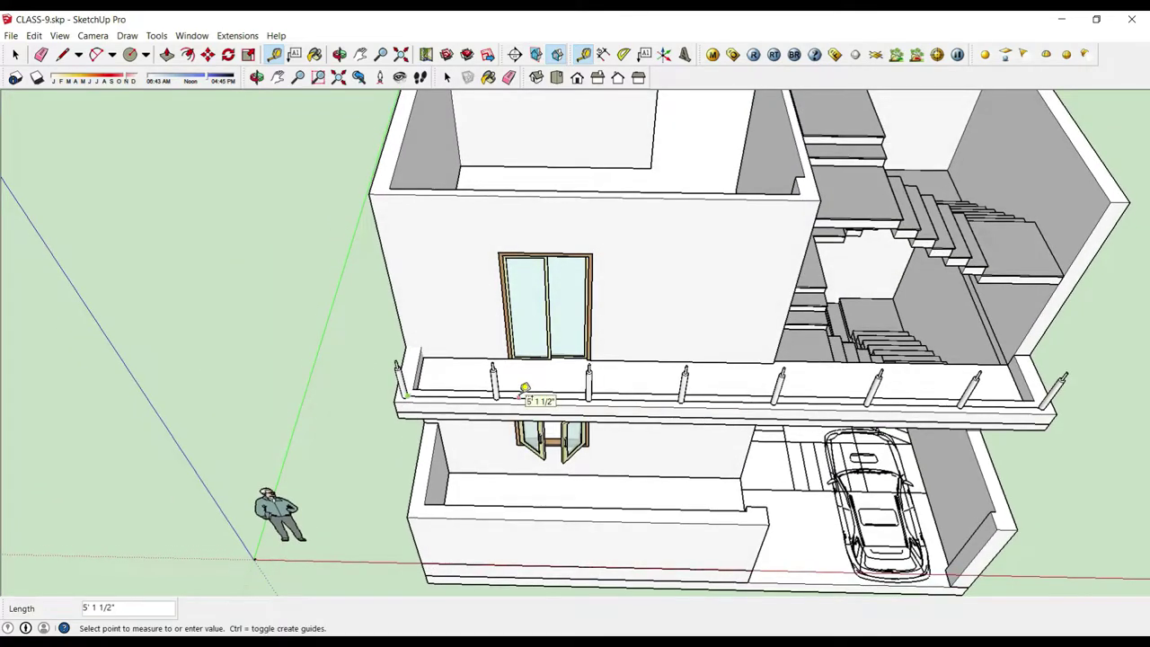
middle_drag(520, 384, 586, 338)
key(space)
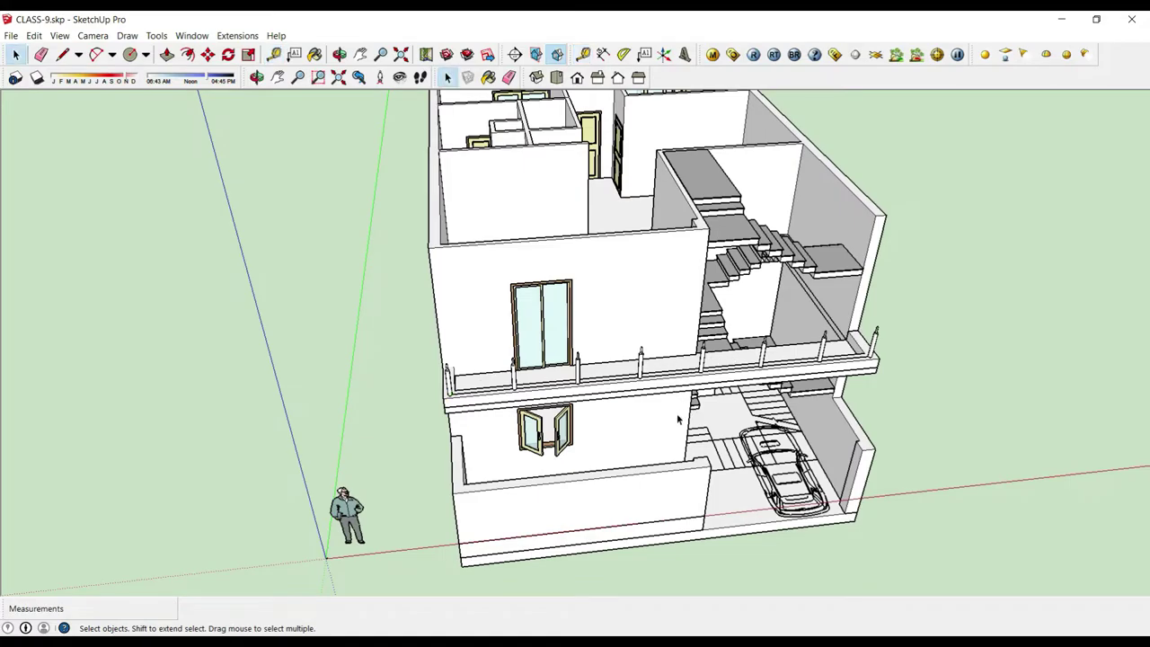
middle_drag(680, 411, 740, 301)
scroll(557, 422, up, 3)
key(e)
scroll(488, 443, up, 3)
scroll(488, 444, up, 2)
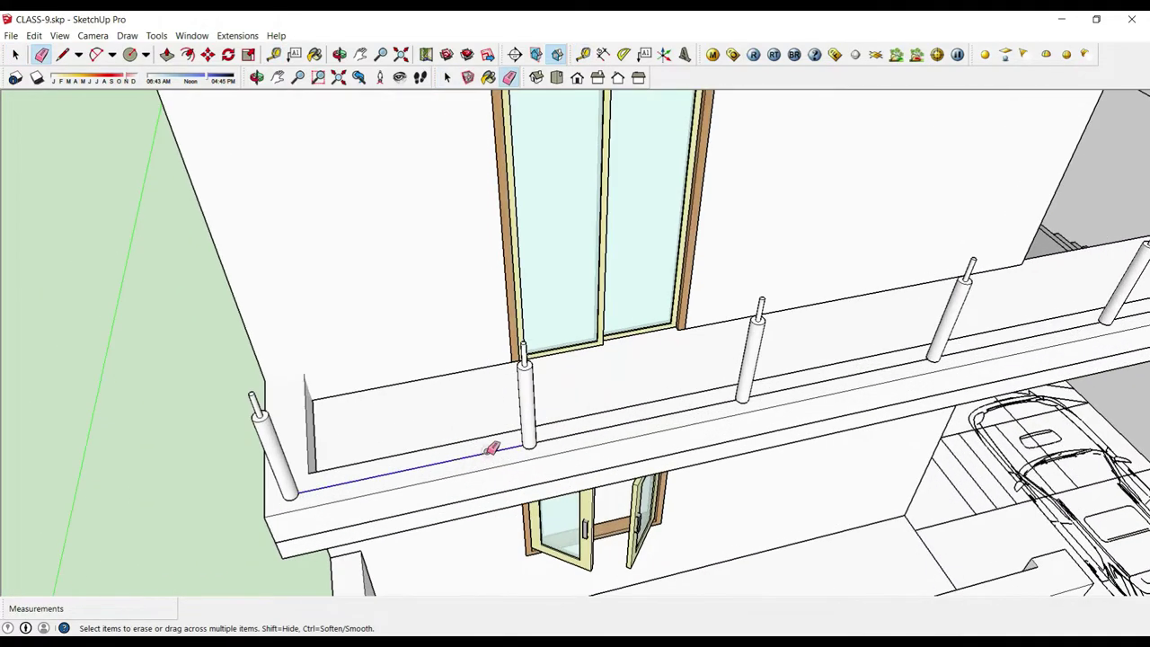
scroll(575, 435, down, 3)
scroll(751, 444, up, 2)
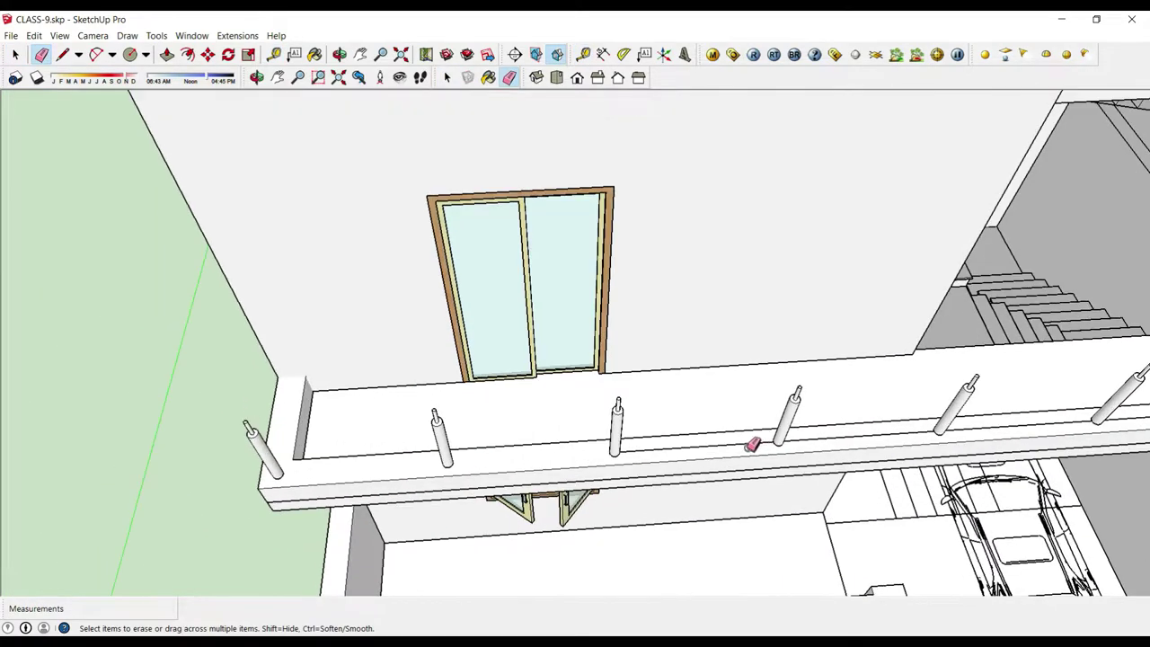
scroll(899, 440, down, 3)
scroll(935, 445, up, 3)
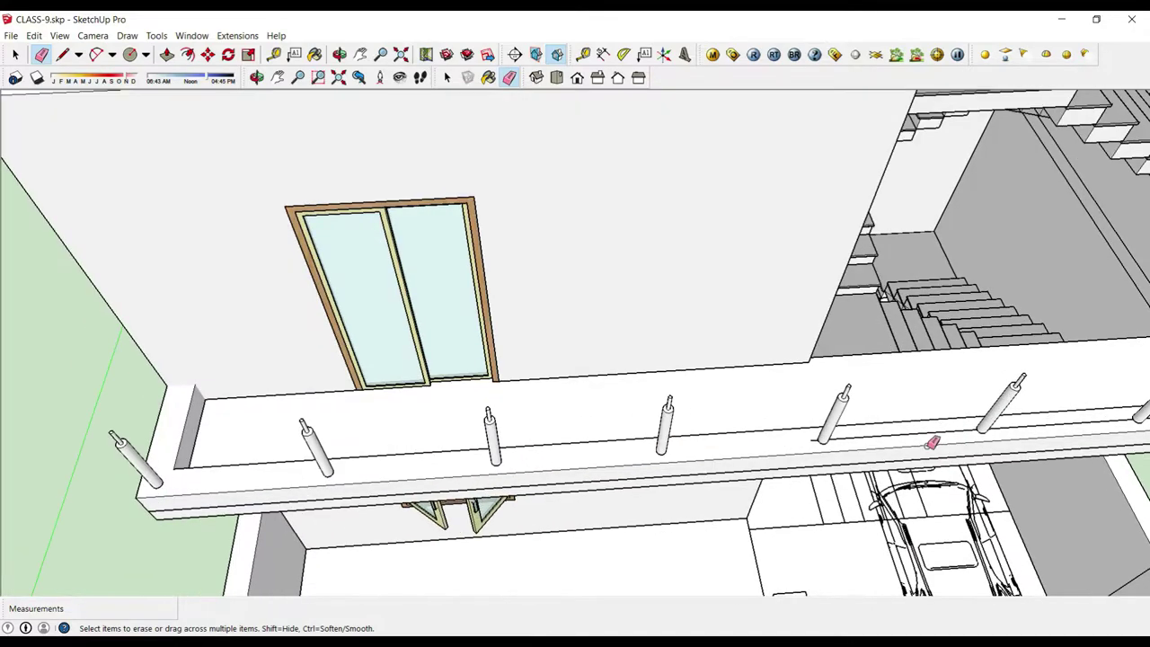
scroll(719, 422, down, 3)
scroll(988, 422, down, 1)
scroll(997, 422, up, 2)
scroll(1015, 406, up, 3)
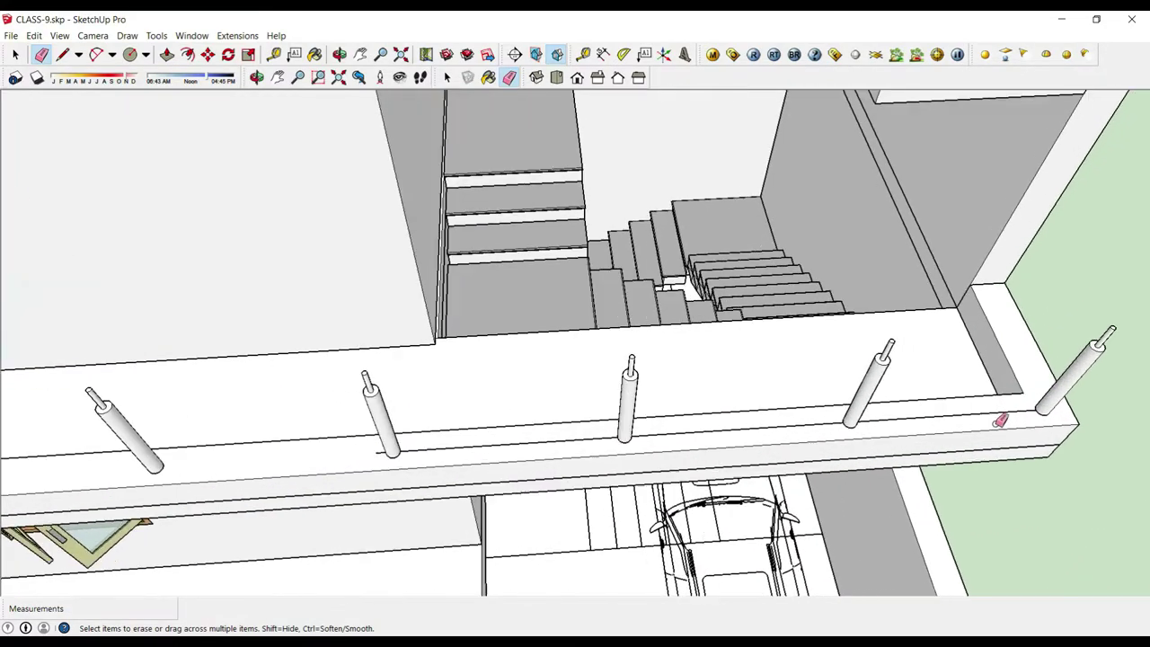
scroll(988, 414, up, 1)
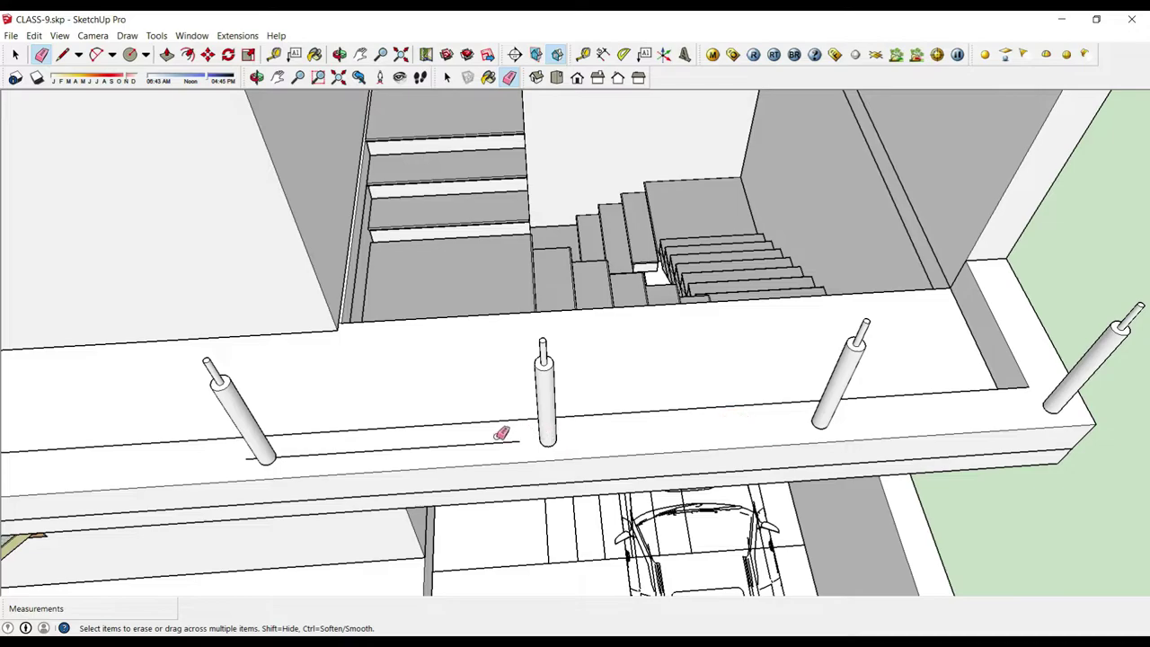
key(space)
middle_drag(501, 434, 824, 342)
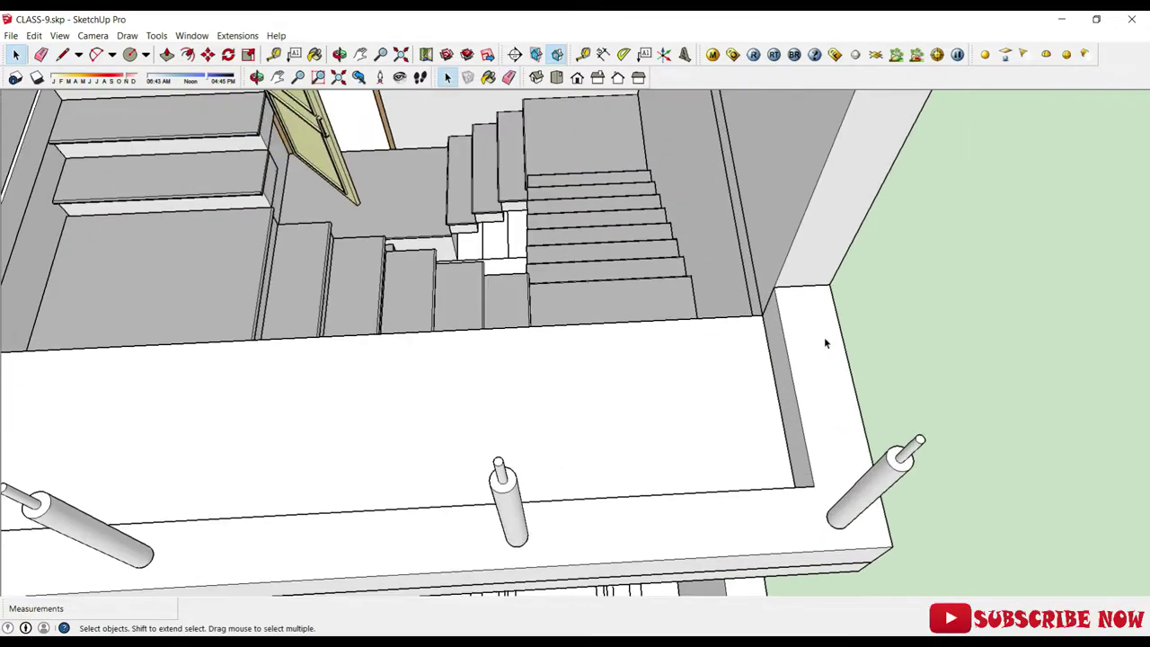
scroll(824, 337, up, 2)
Step: Start the path line at the corner railing post's base on the parapet
scroll(813, 305, up, 2)
scroll(808, 284, up, 1)
key(l)
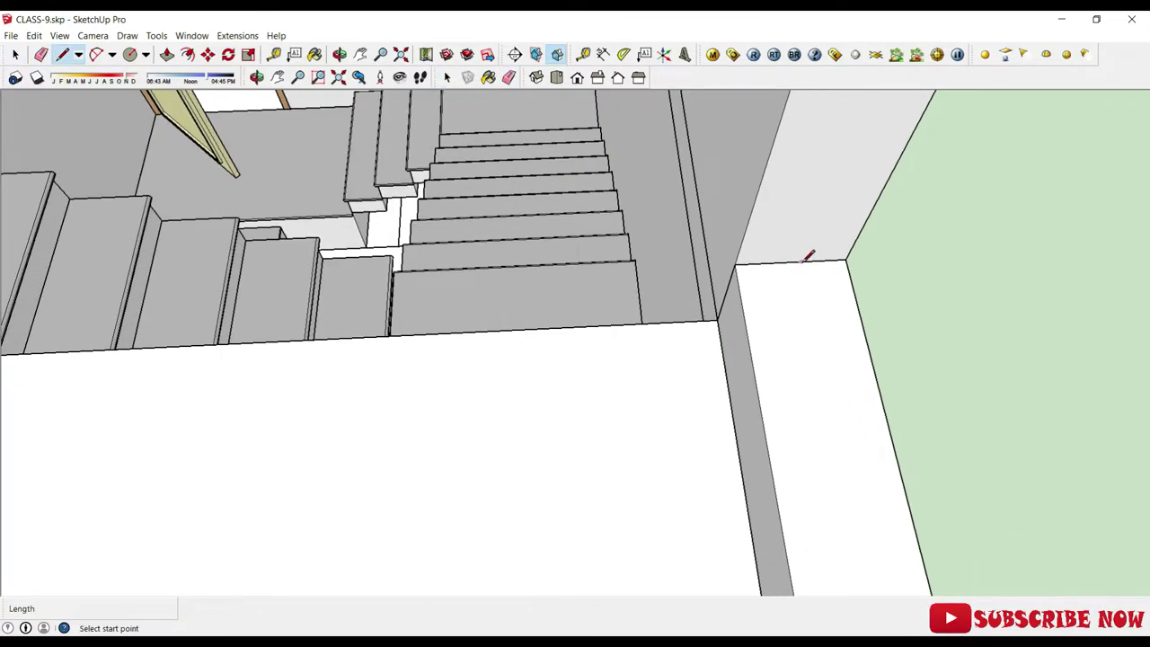
scroll(801, 265, down, 3)
middle_drag(804, 269, 829, 380)
scroll(829, 404, up, 2)
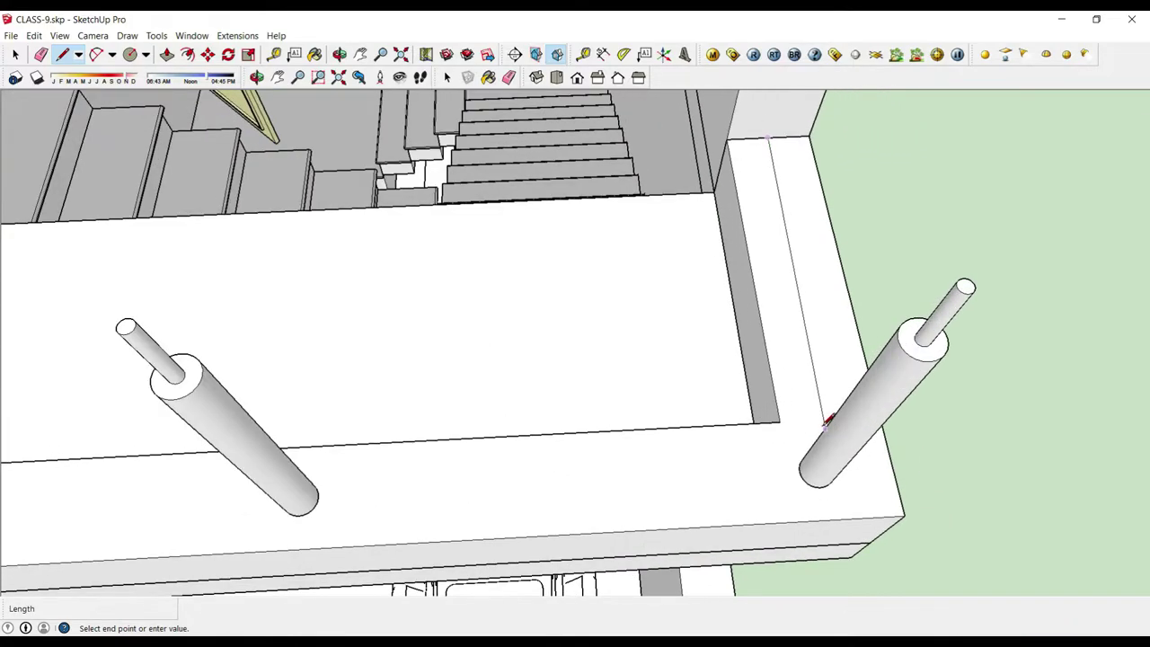
scroll(854, 459, up, 2)
middle_drag(870, 479, 745, 418)
scroll(791, 470, down, 2)
scroll(674, 483, up, 2)
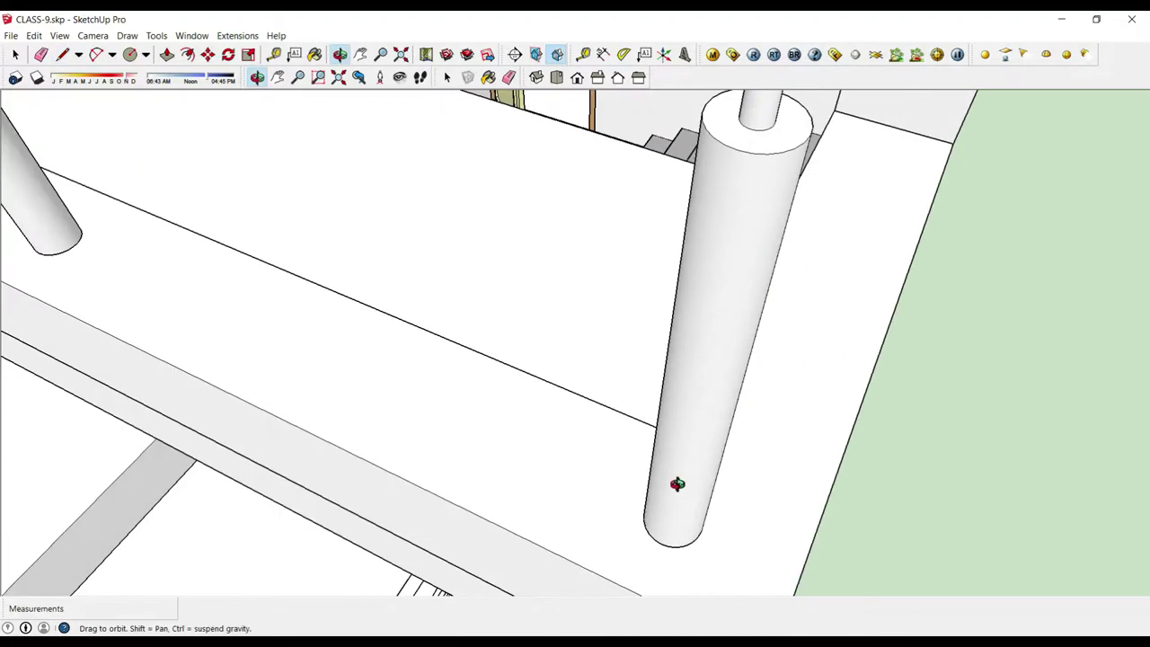
middle_drag(675, 483, 1042, 464)
click(673, 550)
Step: Extend the line along the side parapet to where it meets the wall
scroll(899, 467, down, 2)
scroll(934, 414, up, 1)
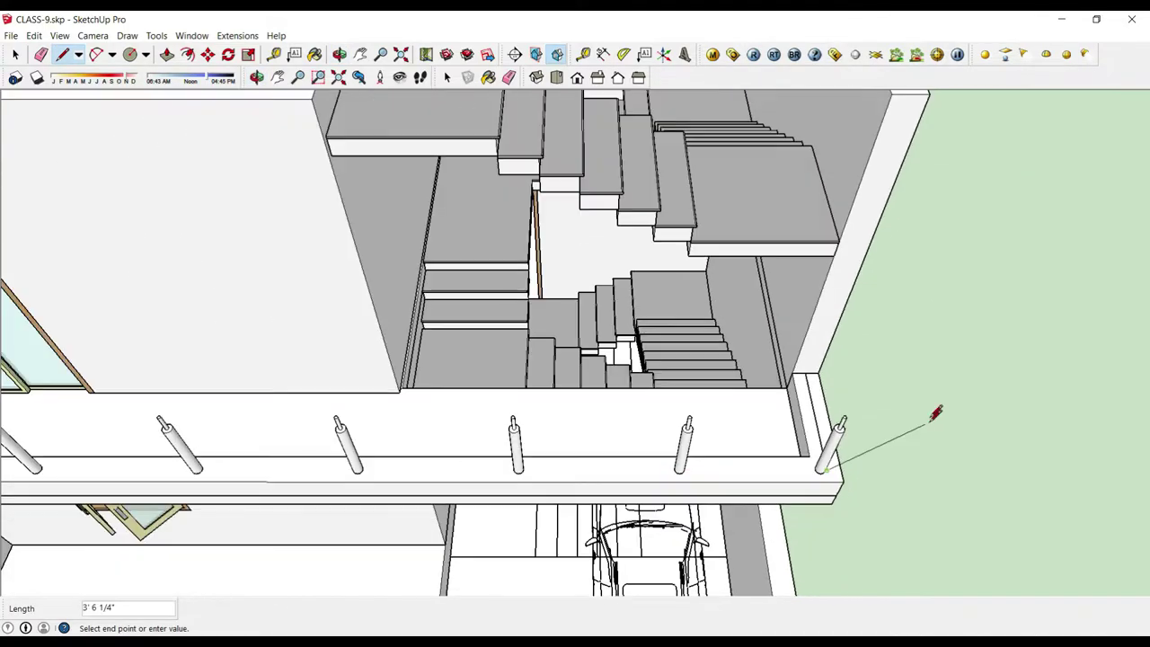
scroll(575, 477, down, 3)
scroll(167, 585, up, 2)
scroll(411, 501, up, 2)
middle_drag(411, 500, 647, 532)
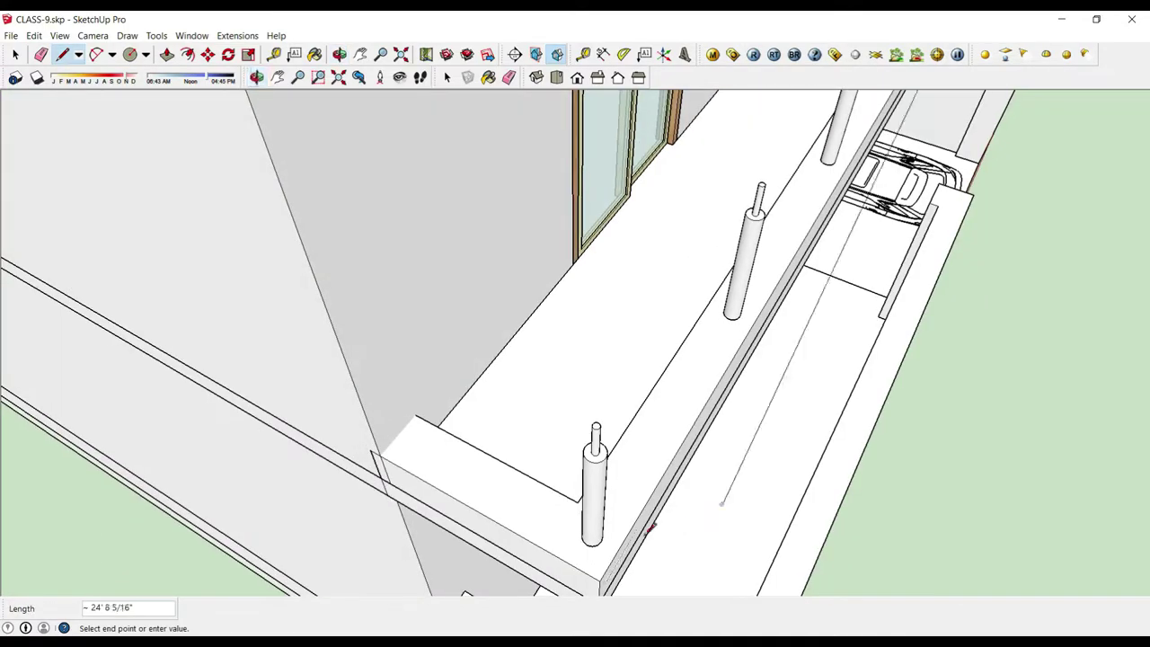
scroll(565, 539, up, 2)
middle_drag(565, 539, 681, 593)
scroll(692, 551, up, 2)
scroll(694, 496, up, 2)
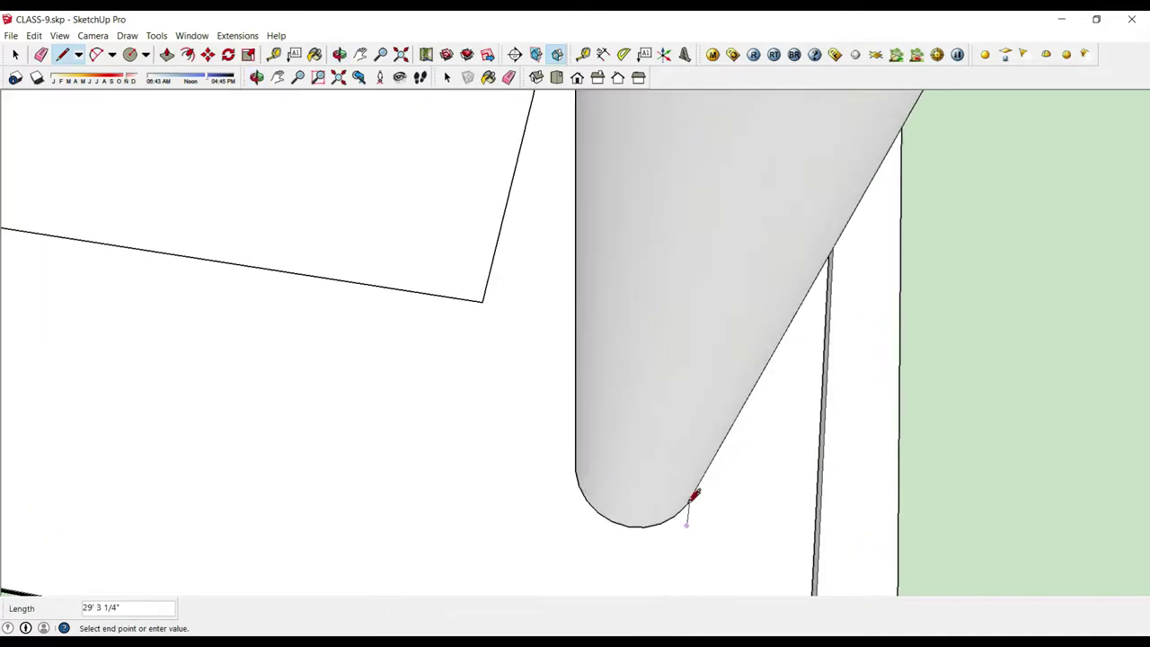
mouse_move(694, 496)
middle_down()
mouse_move(693, 576)
mouse_move(681, 550)
middle_up()
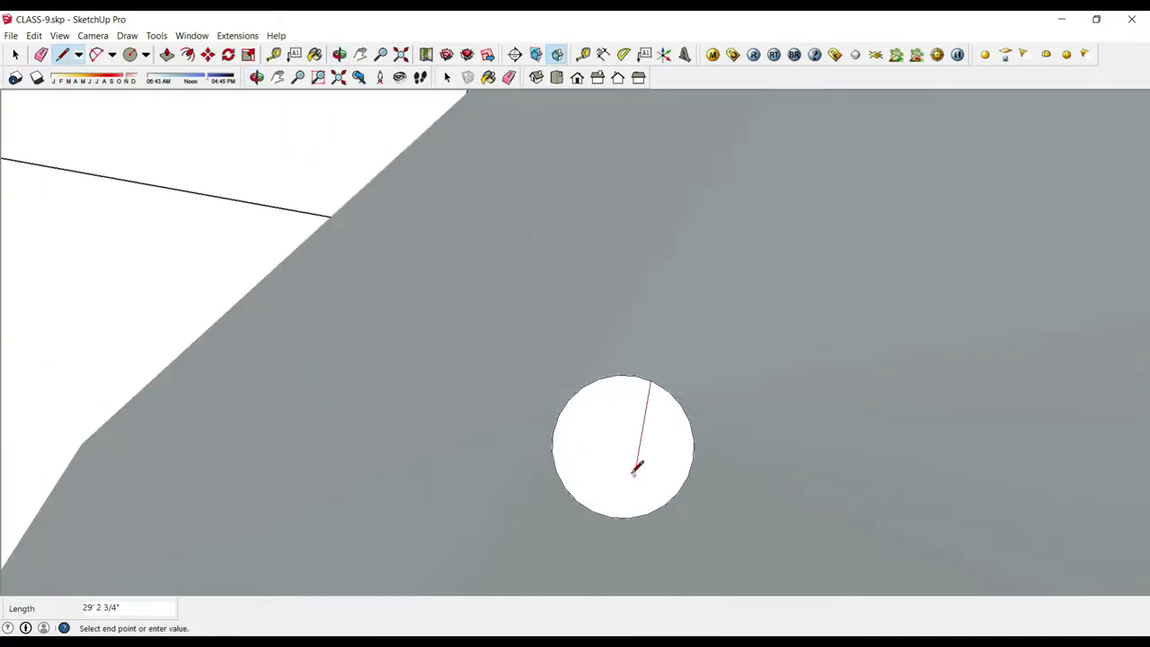
scroll(637, 461, down, 3)
mouse_move(837, 446)
middle_down()
mouse_move(668, 359)
mouse_move(732, 341)
mouse_move(698, 385)
mouse_move(389, 321)
middle_up()
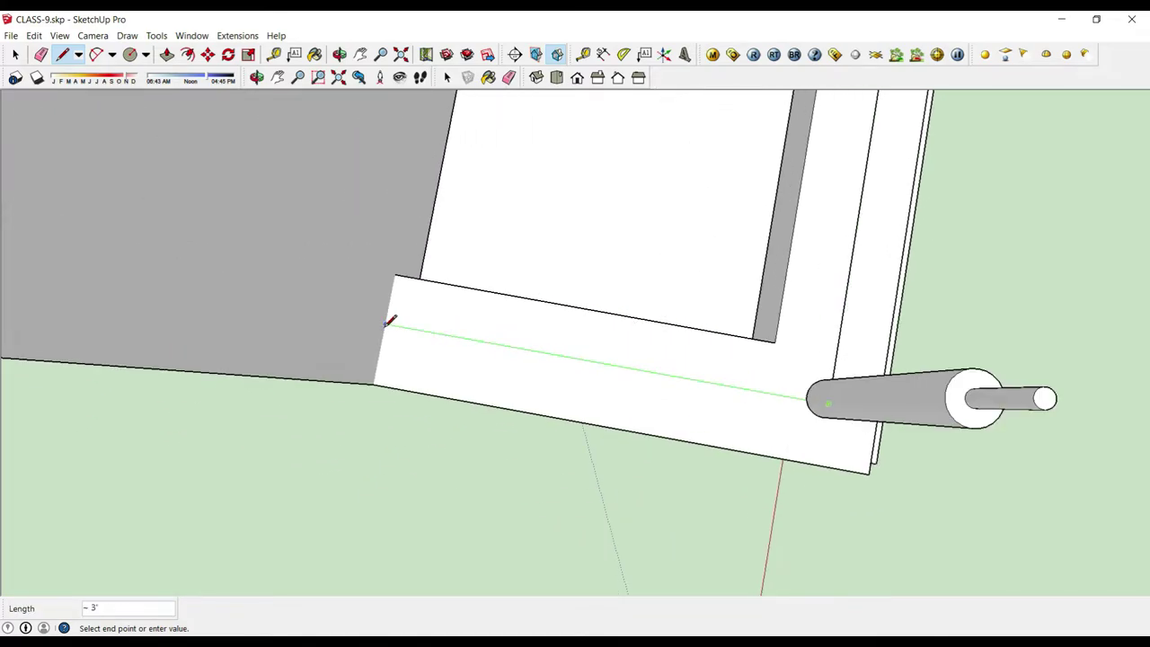
click(389, 322)
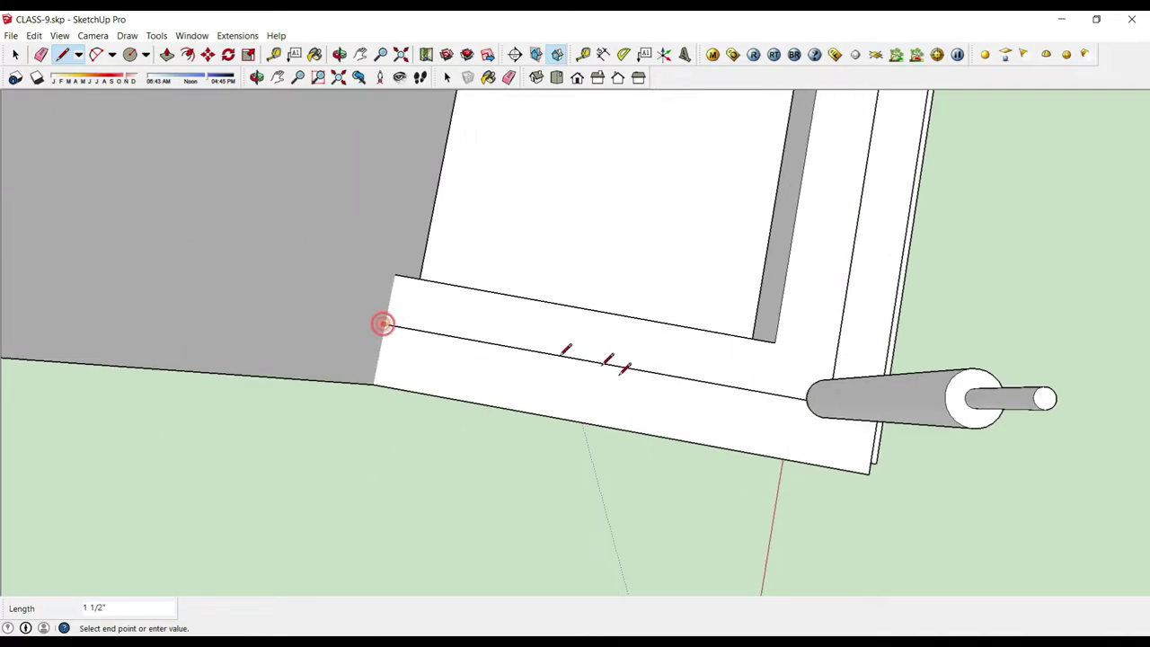
key(space)
scroll(470, 264, down, 5)
mouse_move(469, 264)
middle_down()
mouse_move(637, 418)
mouse_move(464, 364)
mouse_move(936, 275)
mouse_move(863, 286)
middle_up()
scroll(936, 275, up, 3)
scroll(936, 275, up, 3)
scroll(862, 286, up, 3)
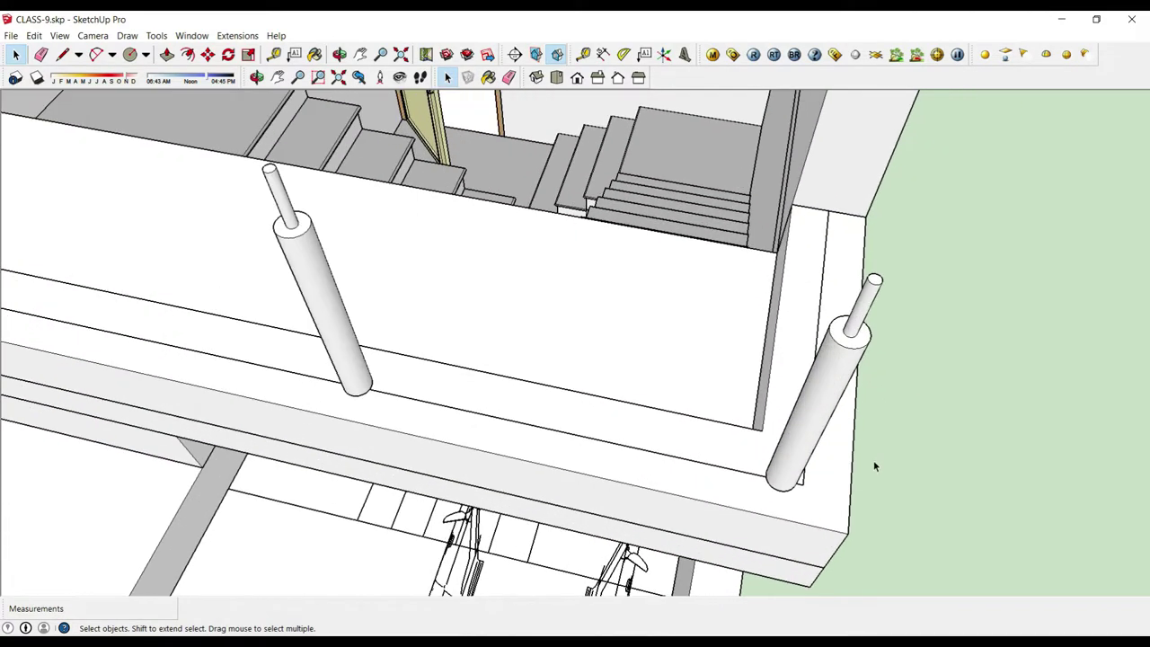
scroll(873, 464, up, 3)
scroll(705, 512, down, 3)
middle_drag(705, 512, 760, 493)
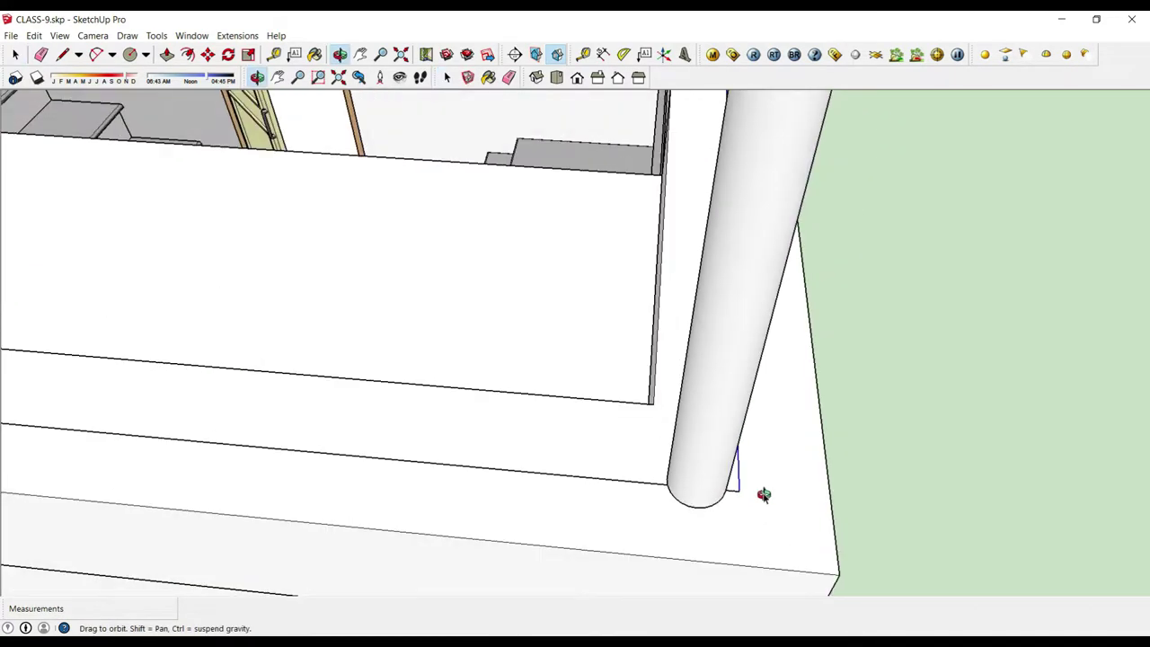
scroll(763, 515, up, 3)
key(m)
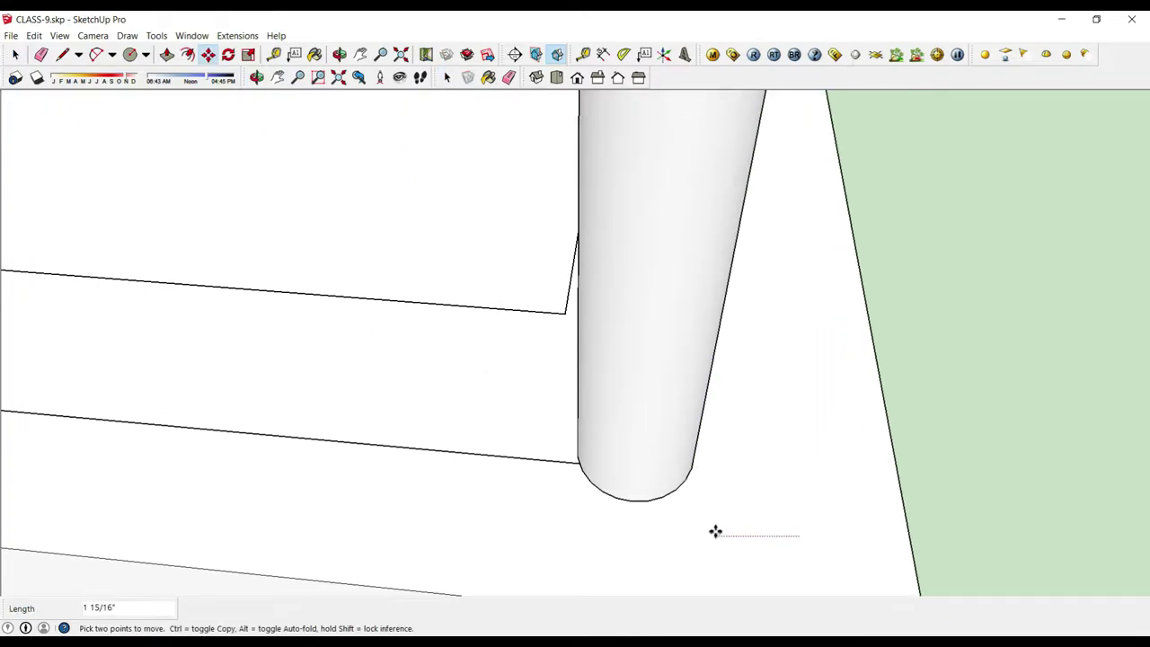
mouse_move(818, 437)
middle_down()
mouse_move(770, 500)
mouse_move(773, 408)
middle_up()
scroll(774, 409, down, 3)
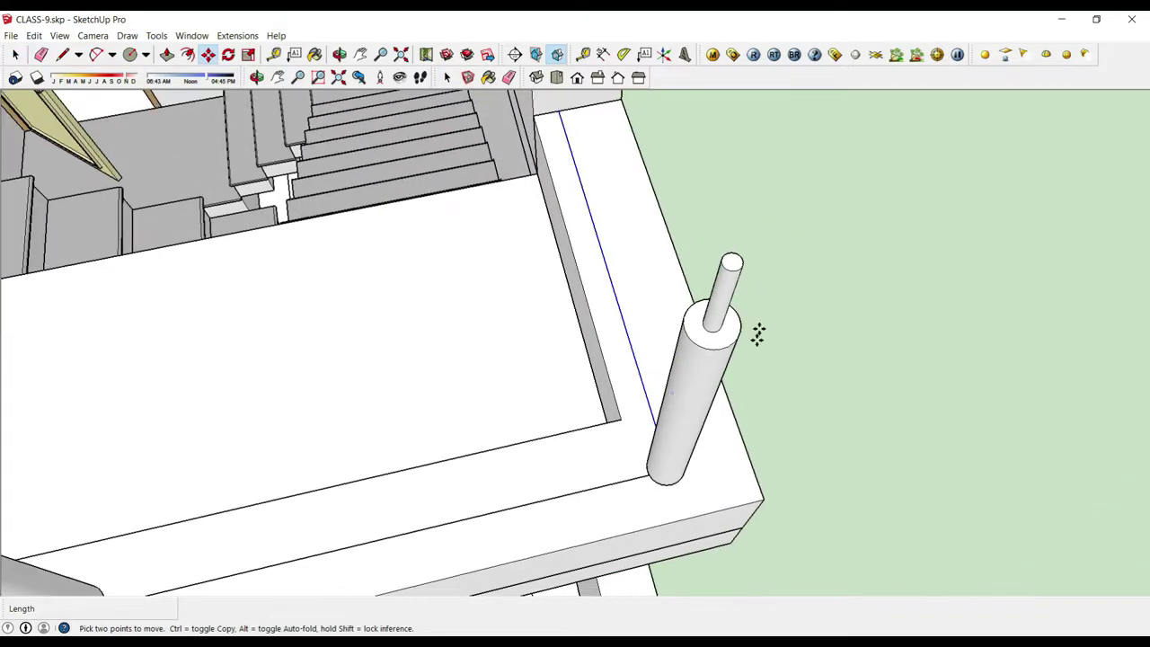
scroll(758, 334, down, 2)
scroll(754, 285, down, 2)
scroll(829, 331, down, 2)
scroll(270, 412, up, 3)
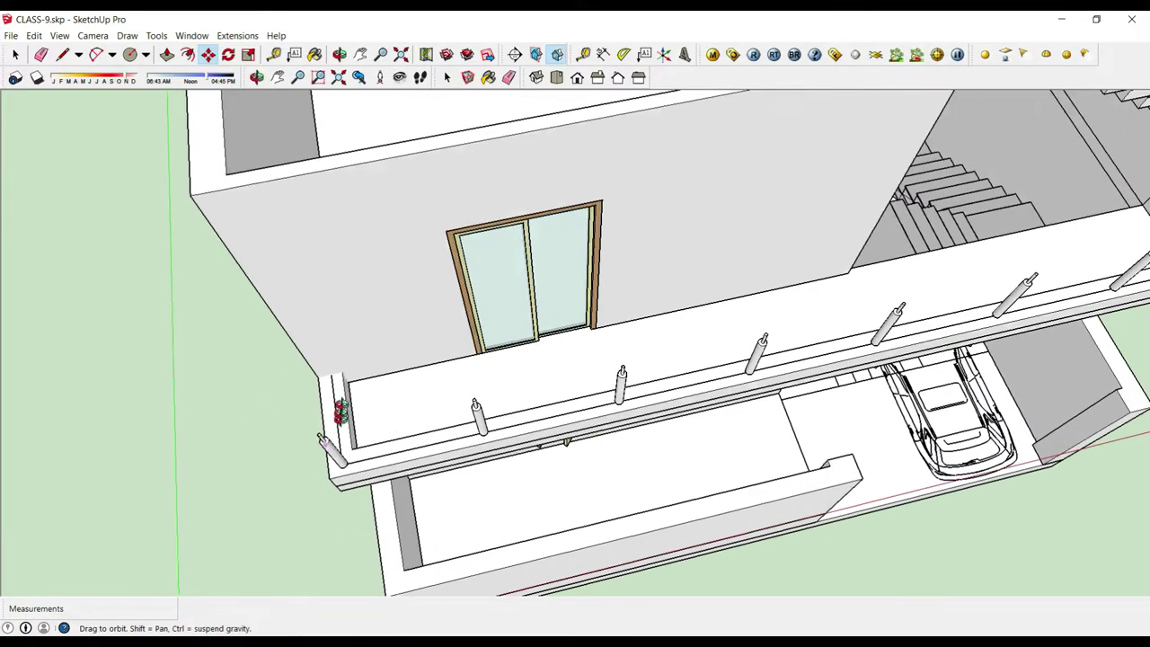
scroll(297, 405, up, 3)
key(space)
scroll(324, 397, up, 3)
scroll(334, 395, up, 2)
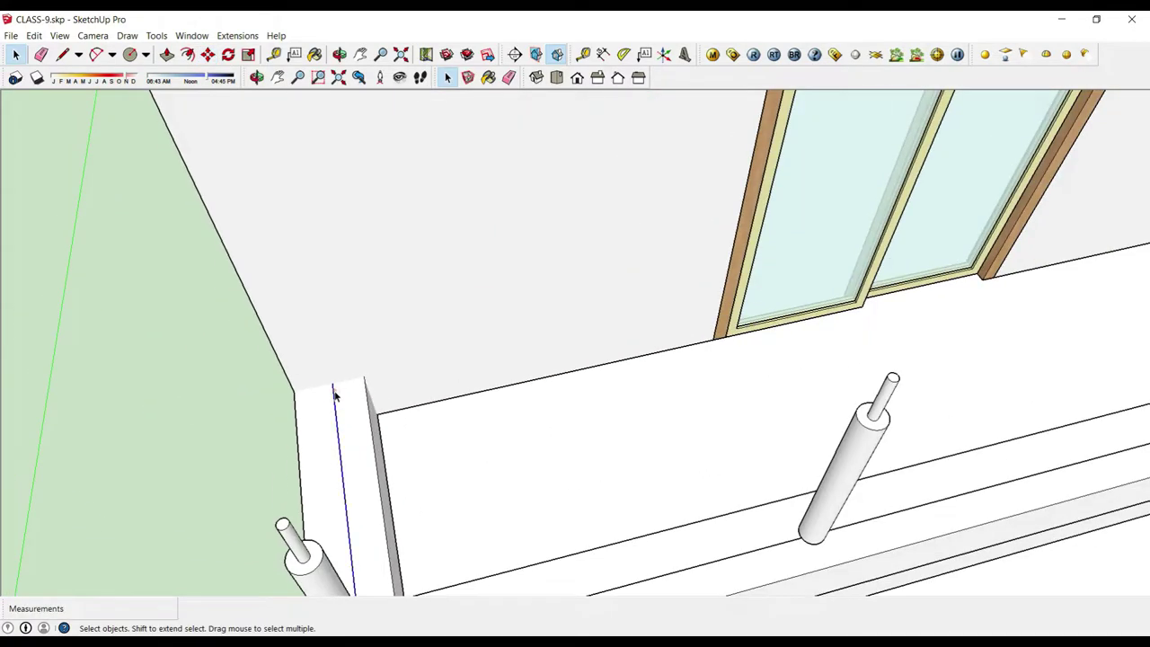
scroll(335, 396, down, 2)
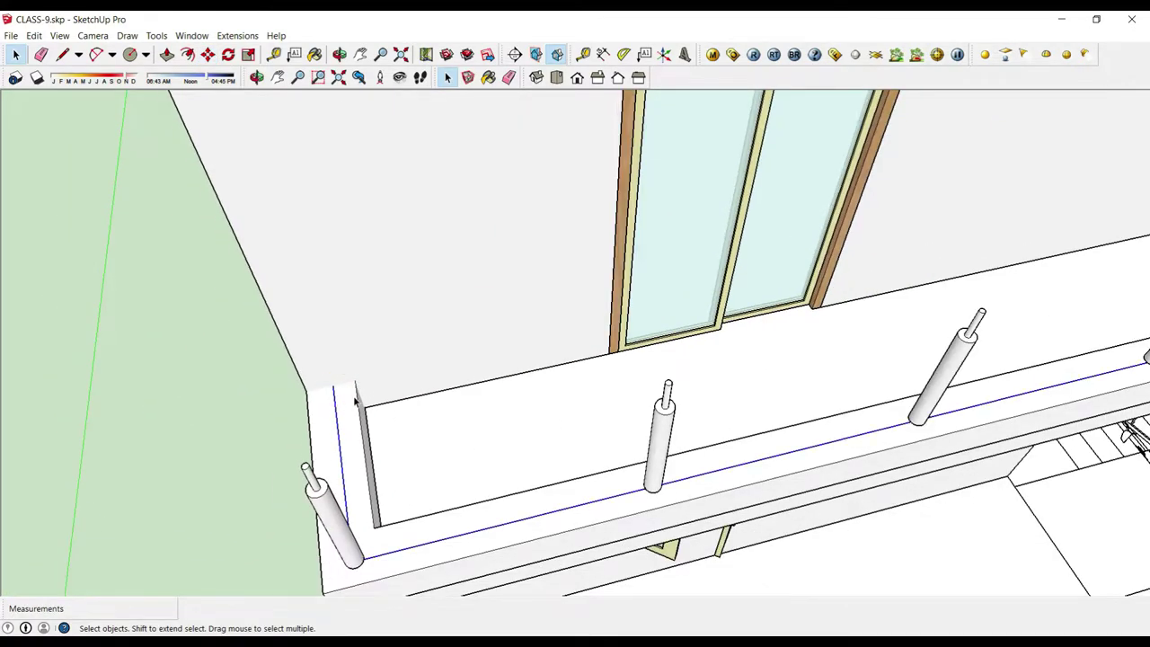
scroll(356, 398, down, 3)
scroll(508, 392, up, 3)
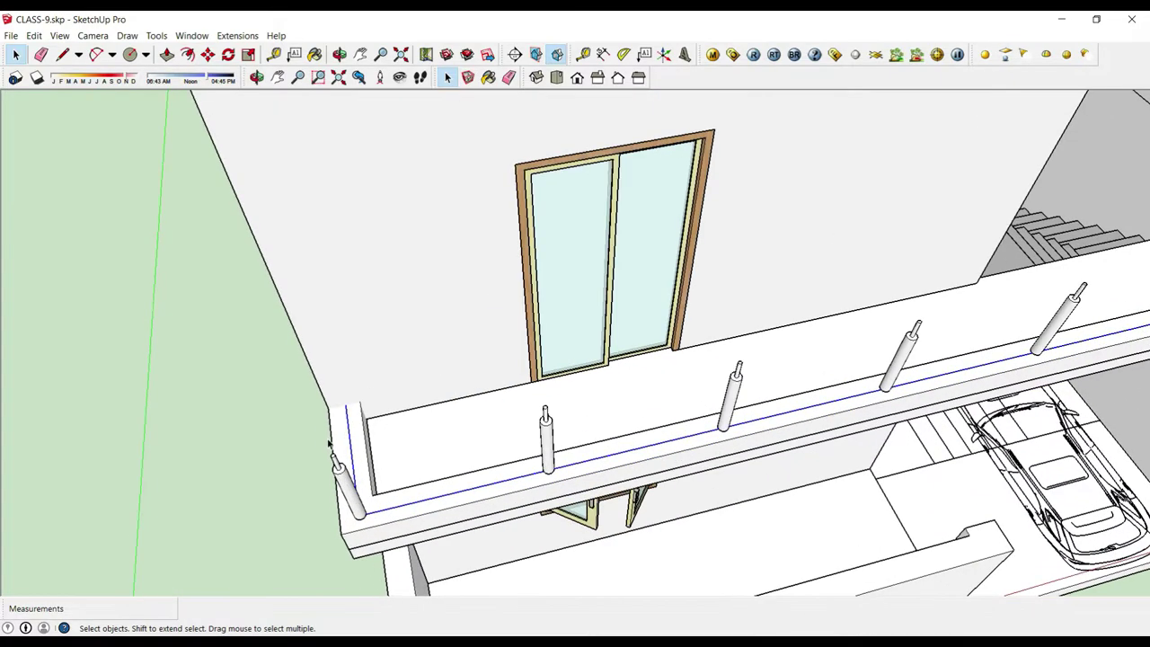
scroll(507, 393, up, 3)
mouse_move(431, 364)
middle_down()
mouse_move(400, 359)
mouse_move(435, 337)
middle_up()
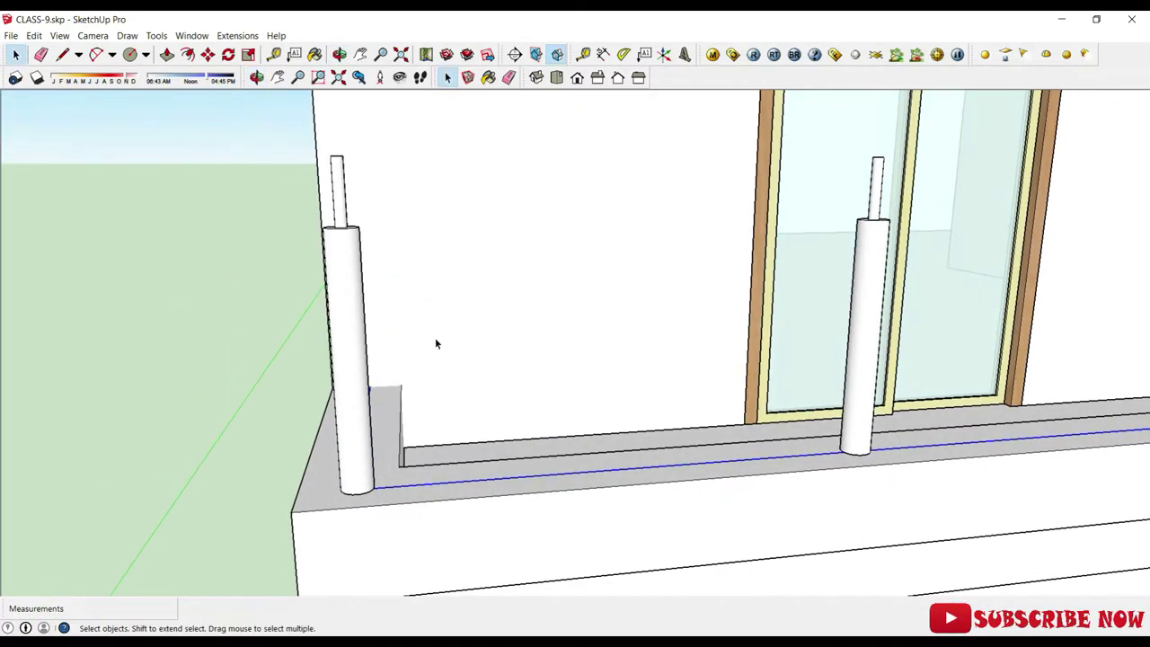
key(m)
Step: Cancel the path-line move, try a first circle at the line's end, and undo it
click(439, 337)
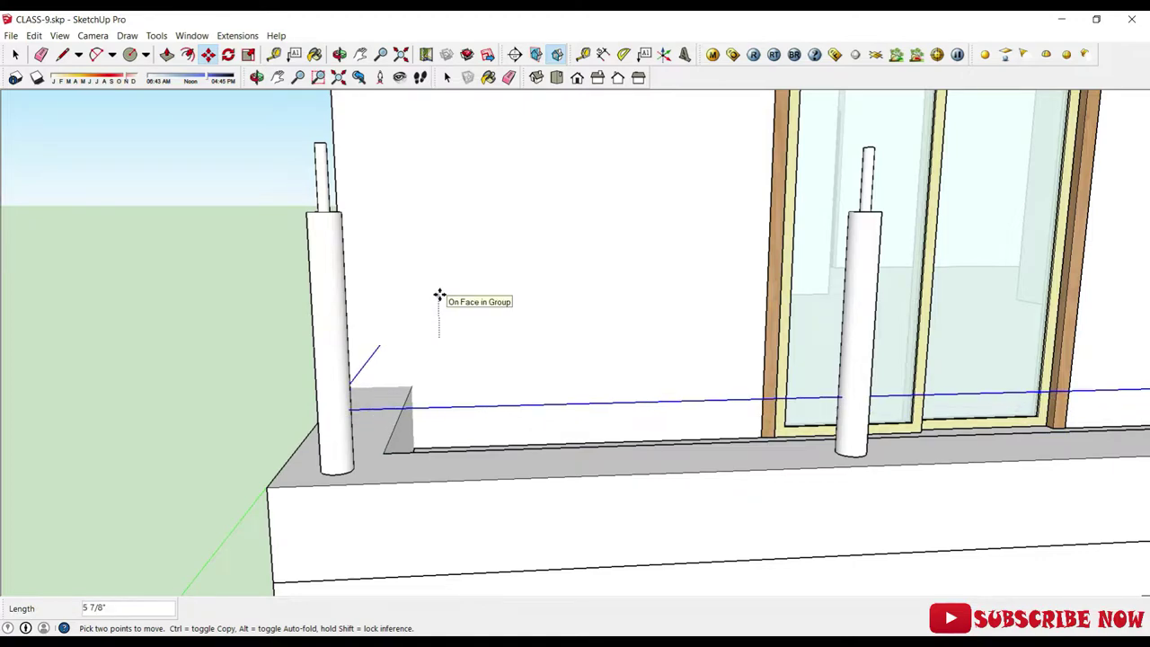
key(Escape)
scroll(401, 362, up, 5)
key(c)
scroll(354, 359, up, 2)
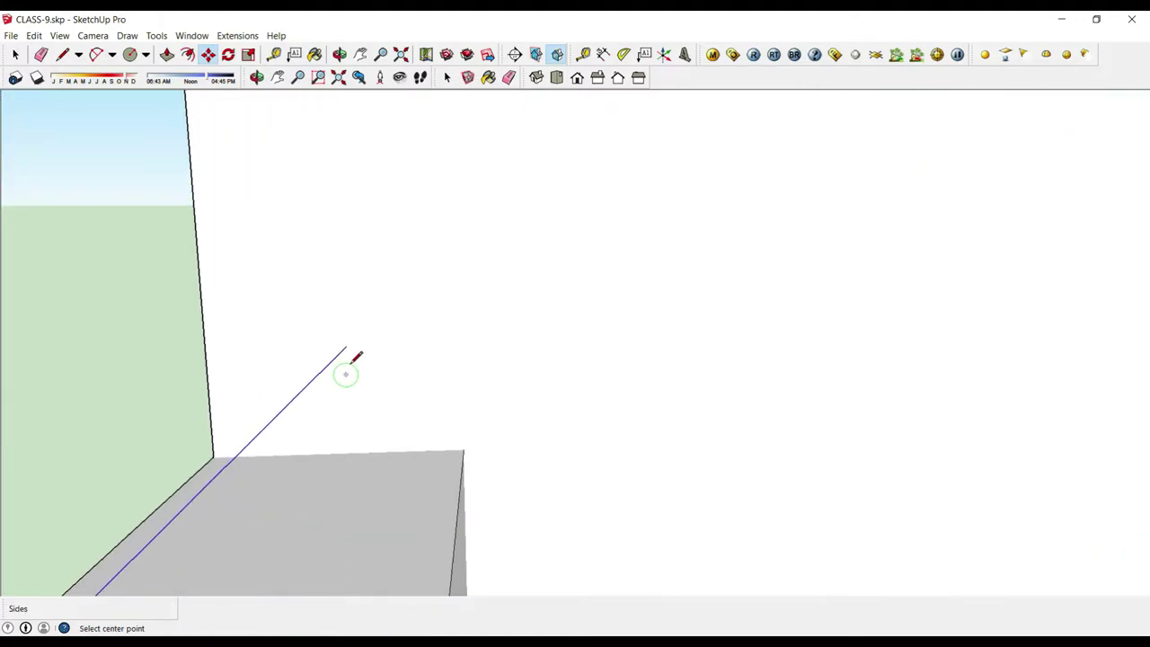
scroll(356, 339, up, 2)
click(346, 340)
text(.25)
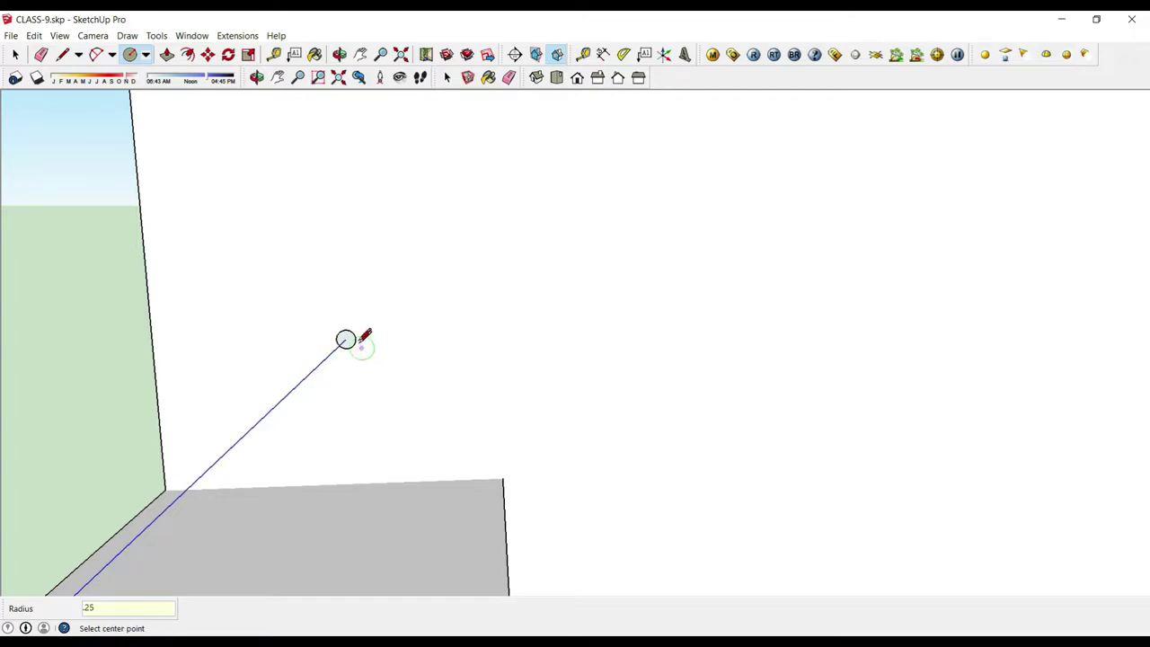
key(ctrl+z)
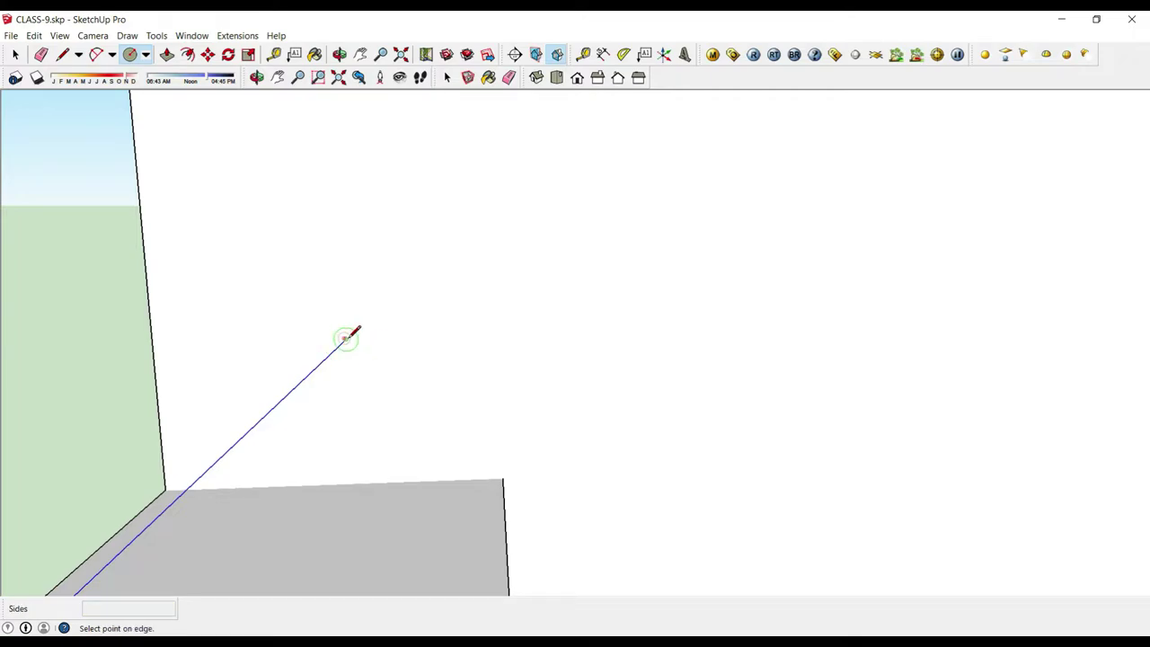
Step: Draw a .75-radius circle centred on the raised end of the railing path line
key(Escape)
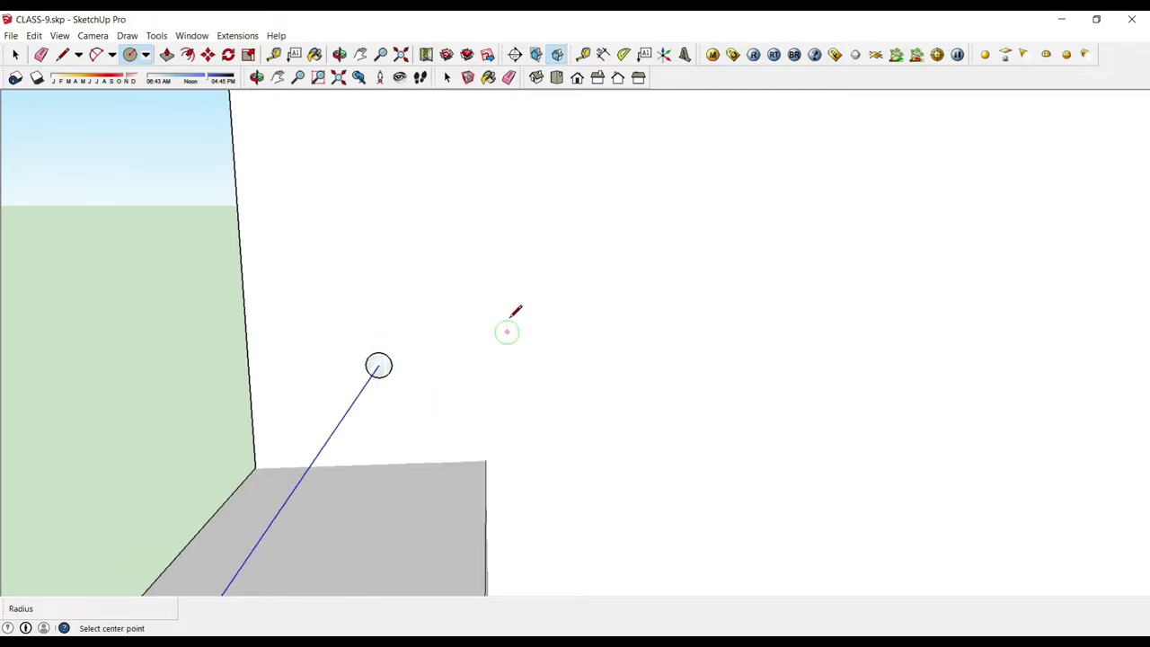
middle_drag(508, 329, 432, 393)
scroll(438, 353, up, 3)
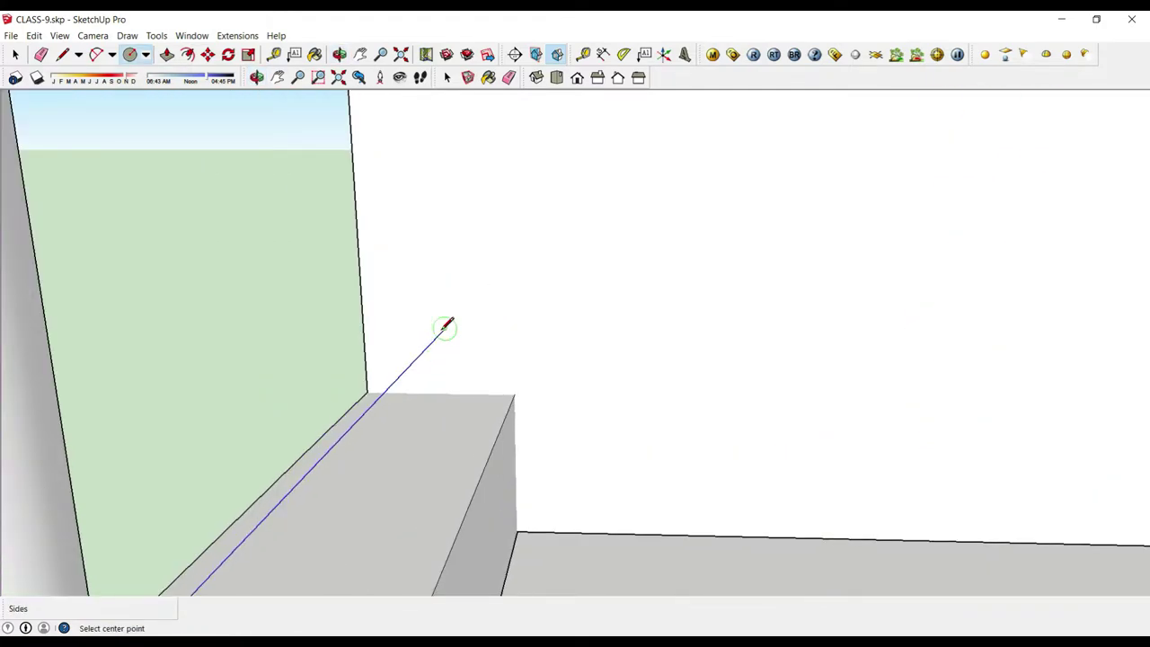
click(442, 329)
key(Return)
scroll(552, 315, down, 3)
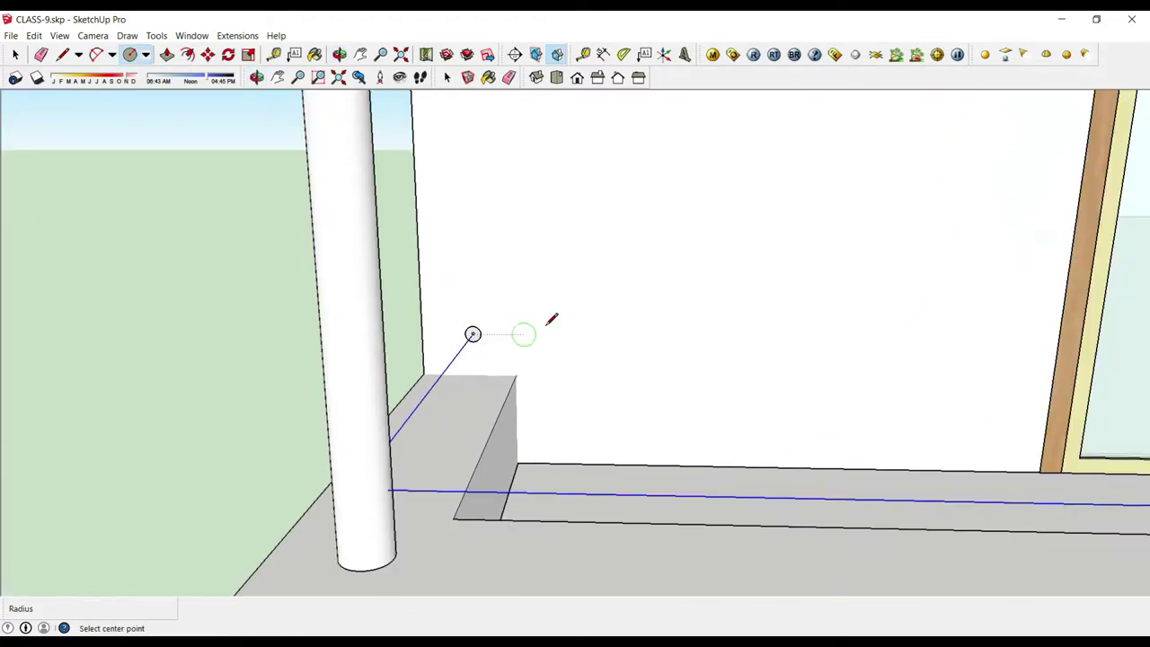
key(space)
scroll(534, 334, up, 2)
scroll(505, 337, up, 2)
Step: Make the new .75 circle into a group
right_click(497, 335)
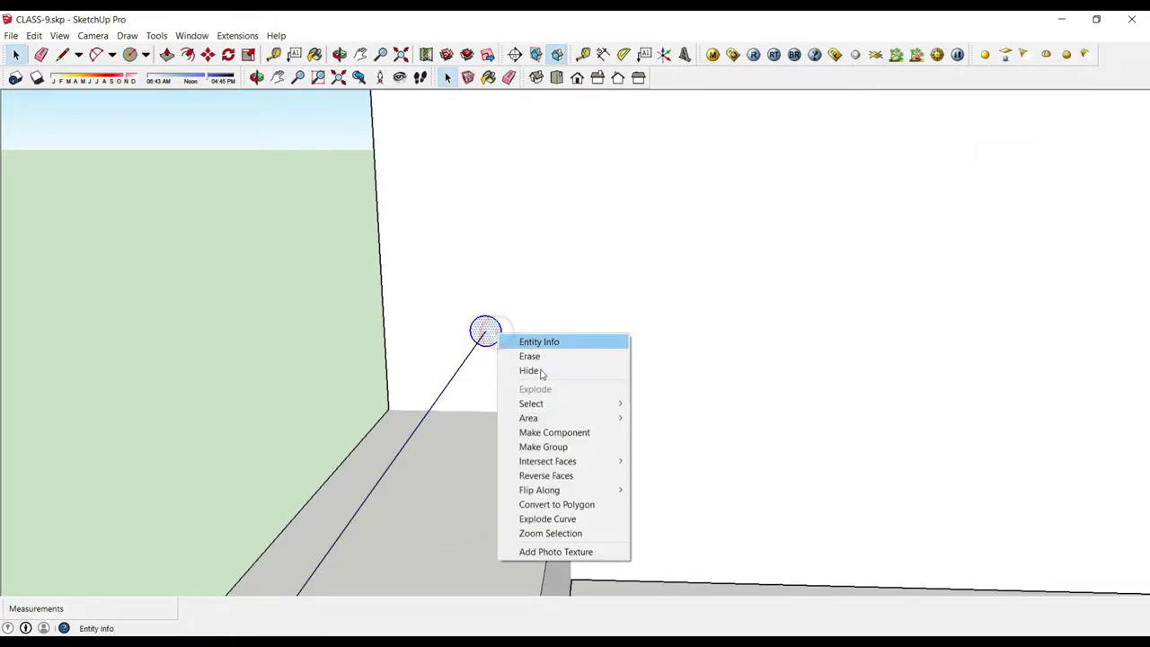
click(586, 446)
scroll(461, 405, down, 2)
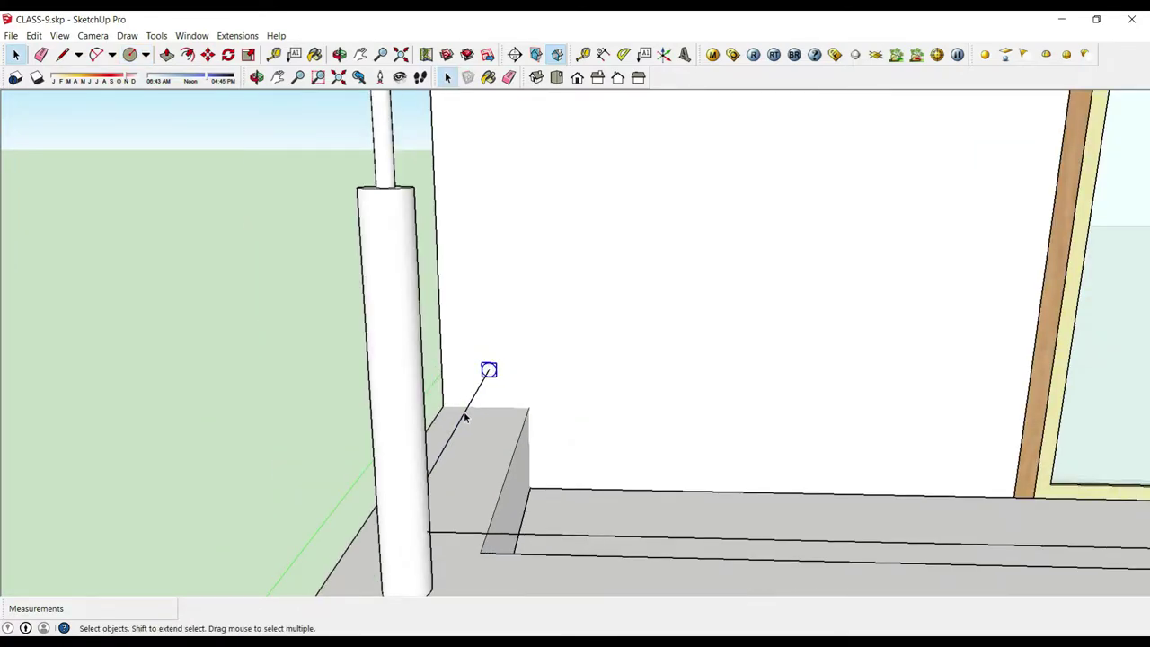
scroll(465, 416, down, 3)
scroll(413, 408, down, 2)
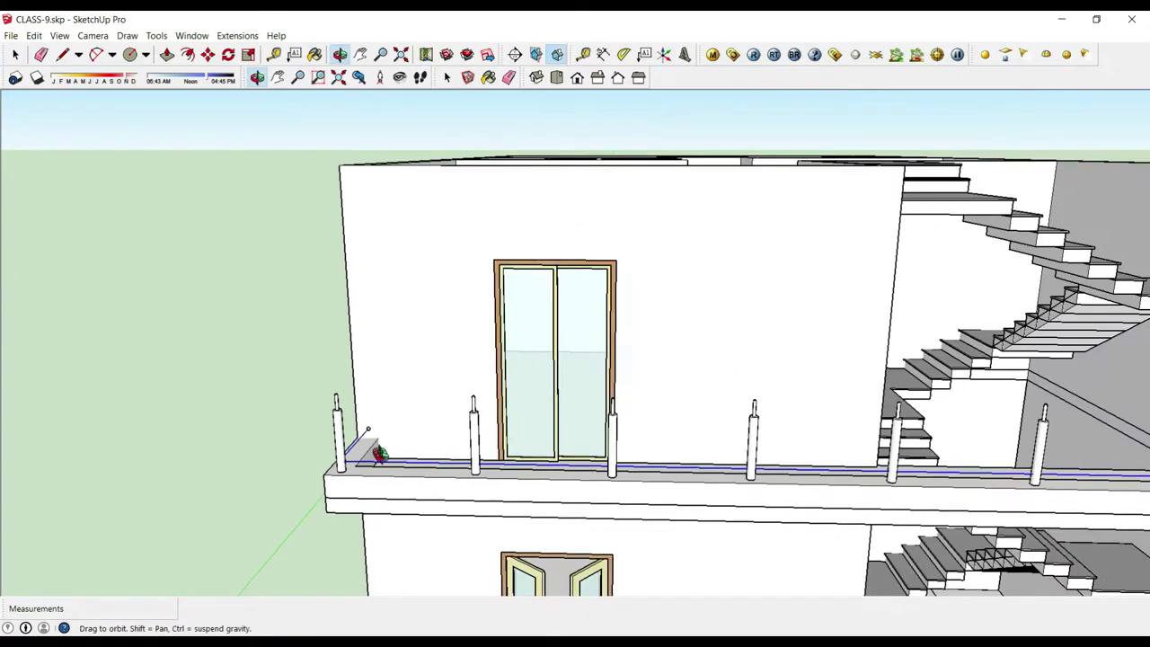
scroll(367, 437, up, 3)
scroll(359, 422, up, 3)
scroll(367, 406, up, 3)
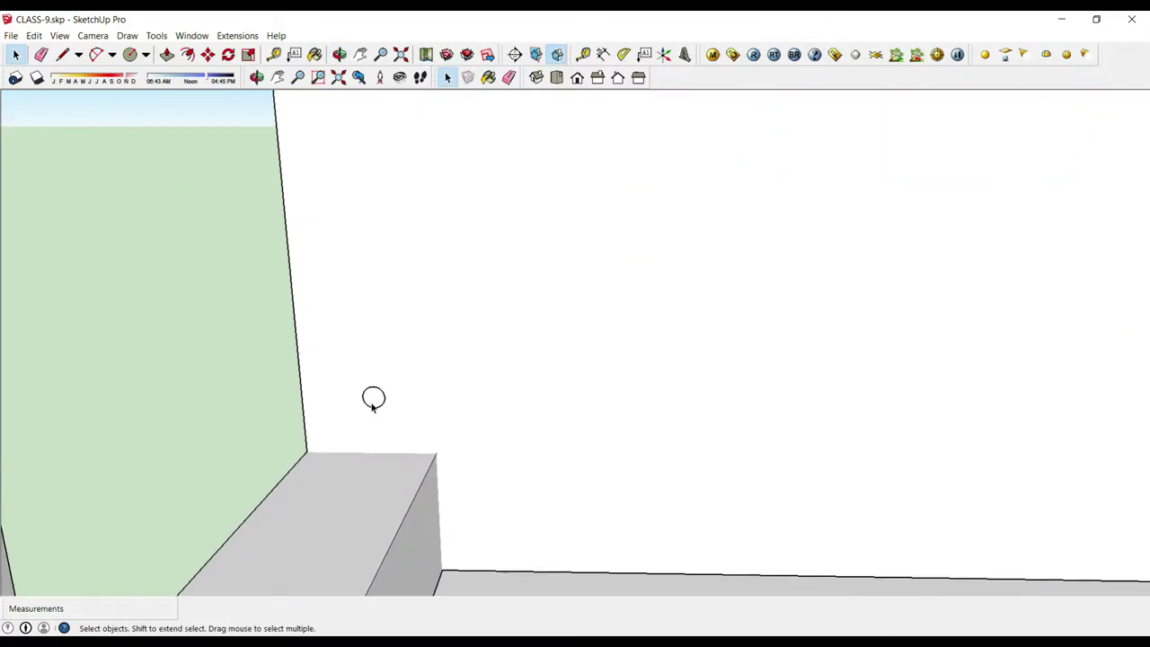
scroll(372, 400, up, 2)
Step: Inside the circle's group, paste the copied balcony-edge path in place with Edit > Paste In Place
double_click(373, 397)
click(33, 35)
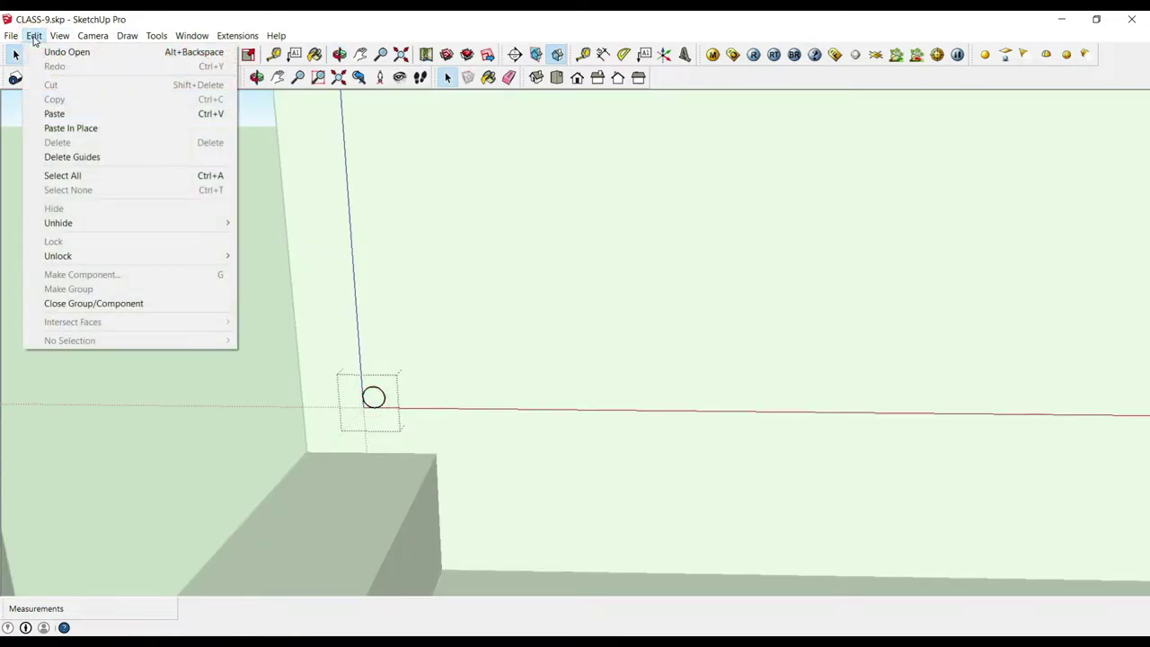
click(83, 128)
scroll(367, 277, down, 3)
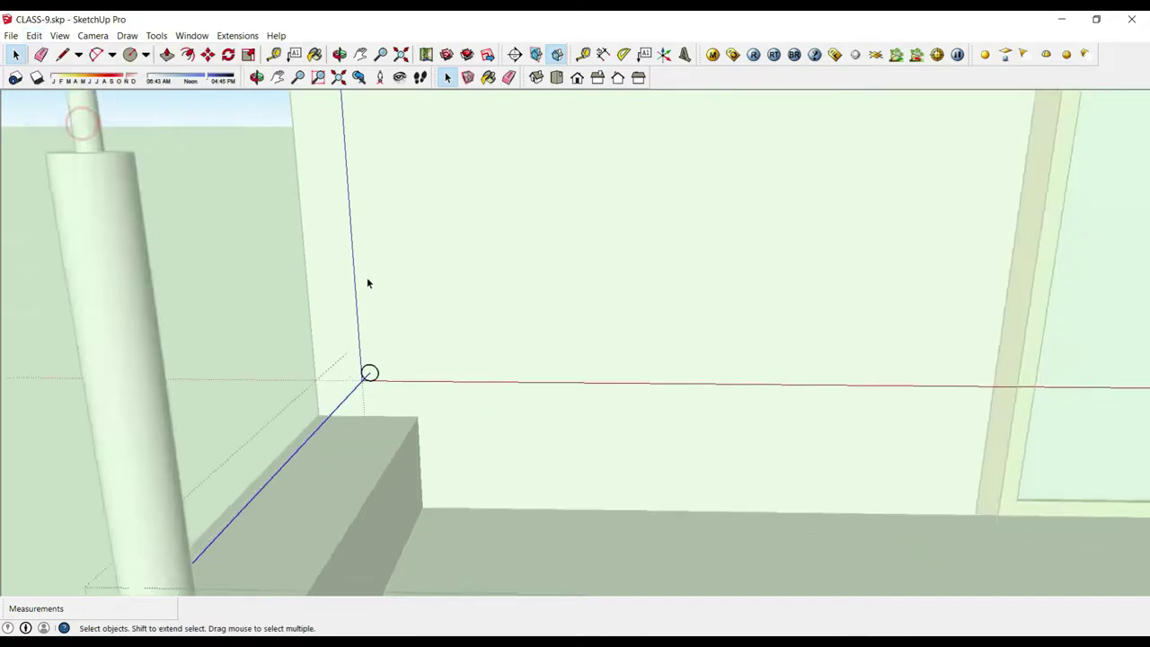
scroll(386, 312, down, 2)
scroll(365, 353, up, 3)
scroll(269, 377, down, 5)
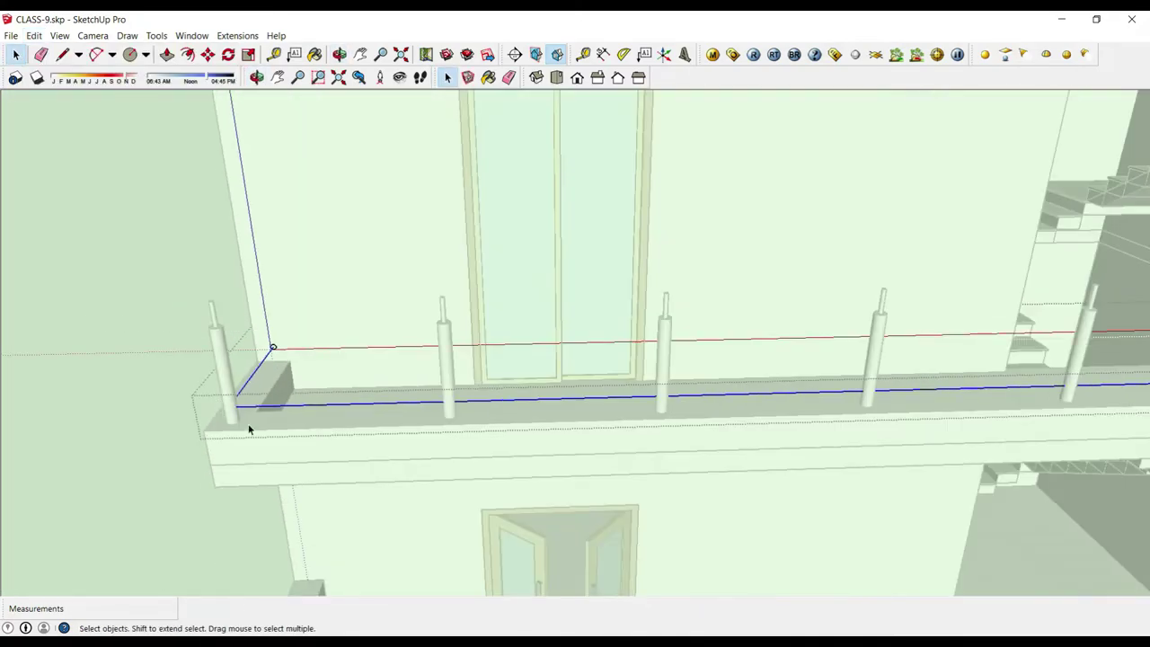
middle_drag(257, 474, 816, 347)
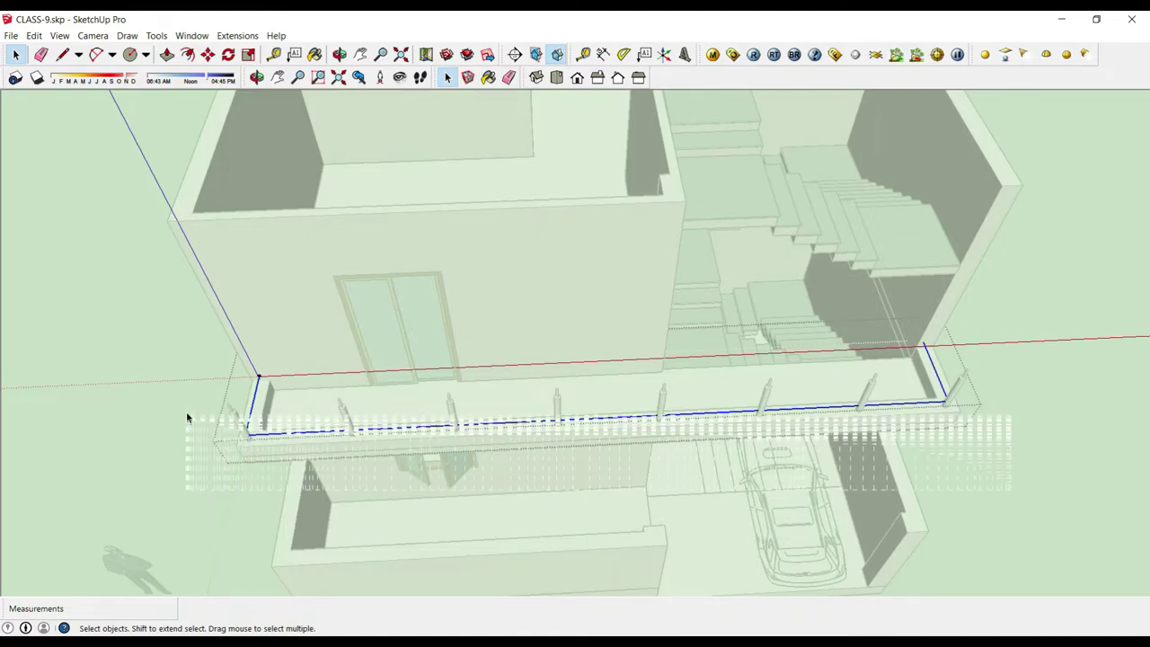
scroll(242, 390, up, 3)
scroll(260, 390, up, 3)
scroll(259, 390, up, 2)
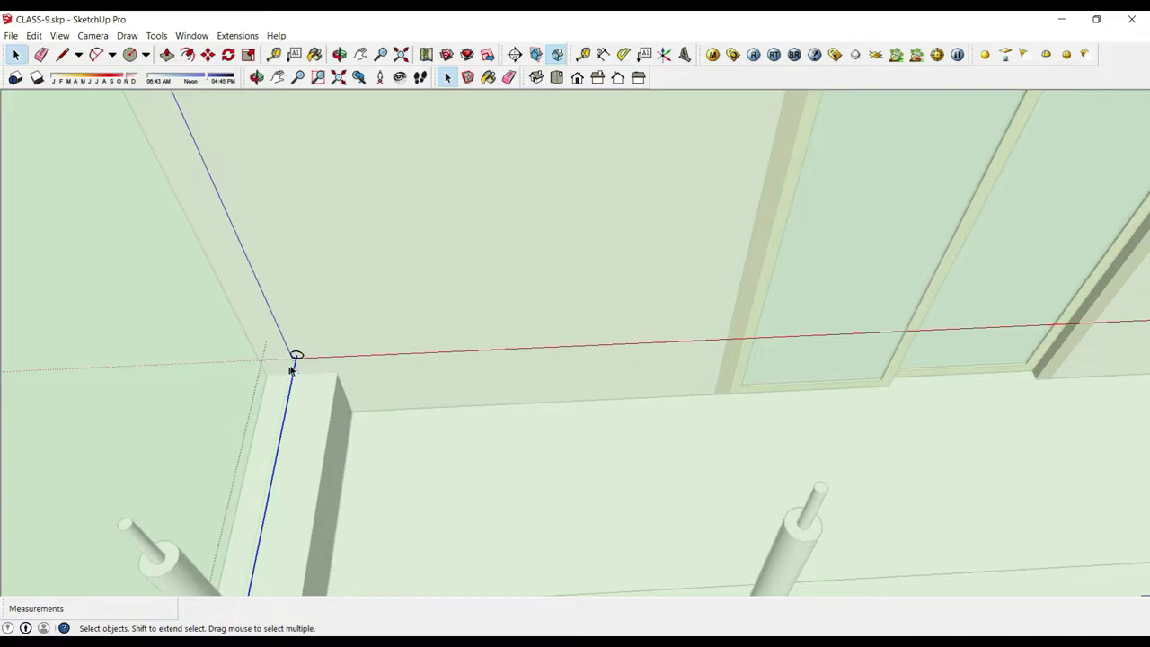
scroll(290, 369, up, 2)
scroll(286, 422, up, 1)
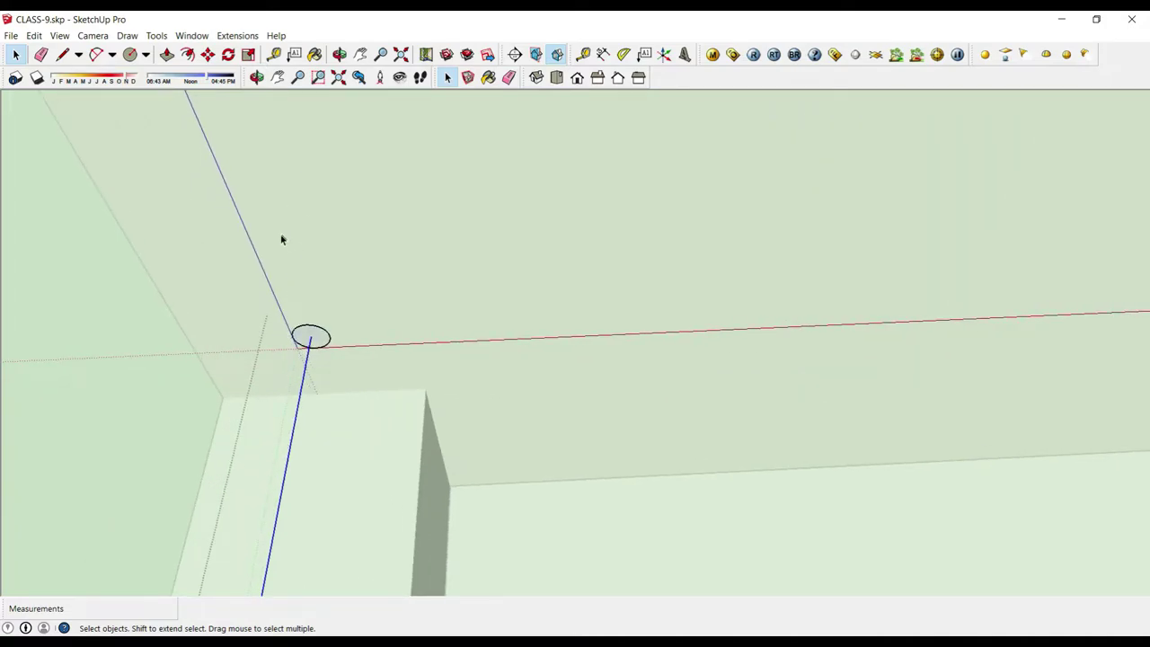
scroll(286, 306, down, 2)
scroll(286, 310, down, 2)
scroll(288, 315, down, 3)
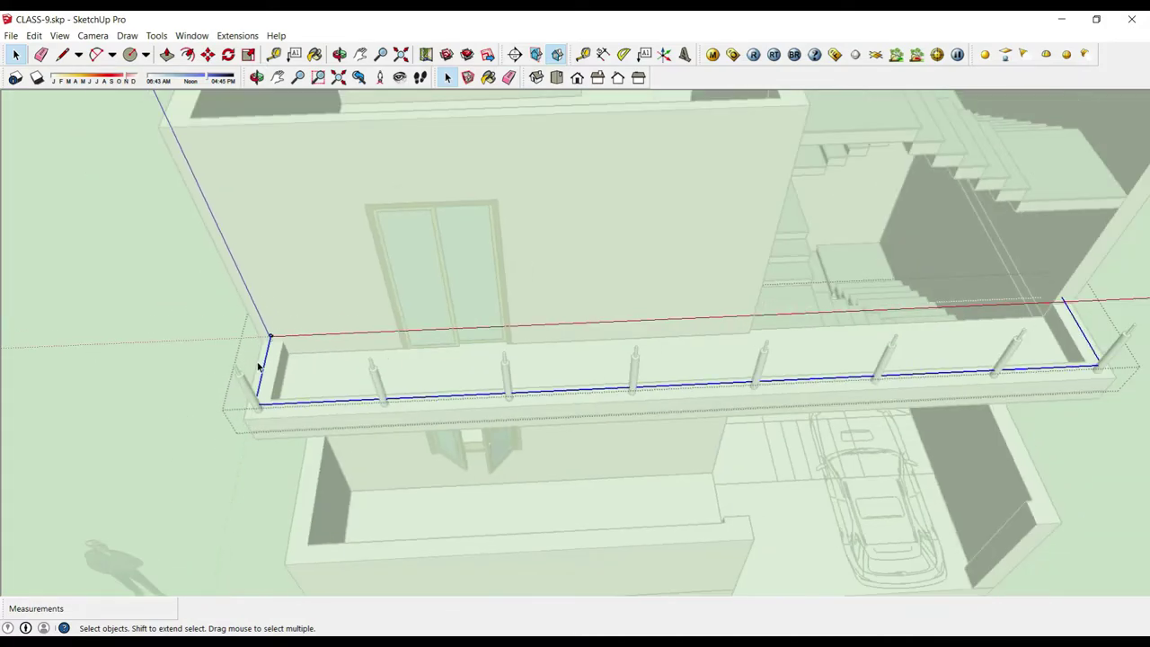
scroll(539, 359, down, 2)
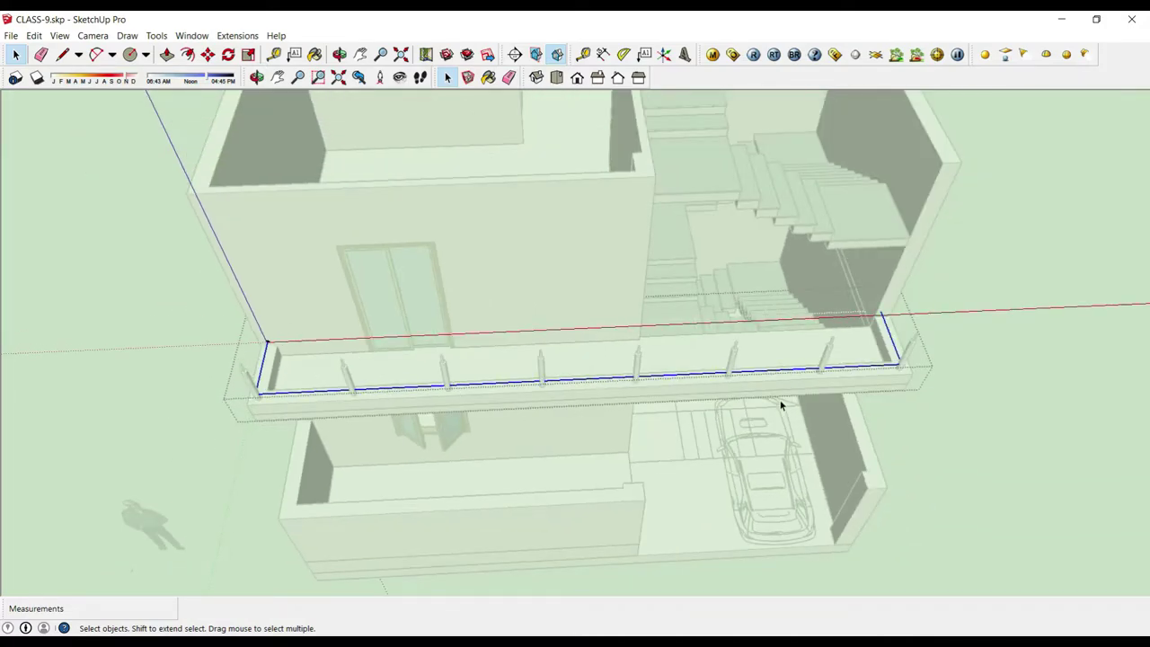
Step: Show the Edit toolbar and dock it in the second toolbar row
right_click(689, 85)
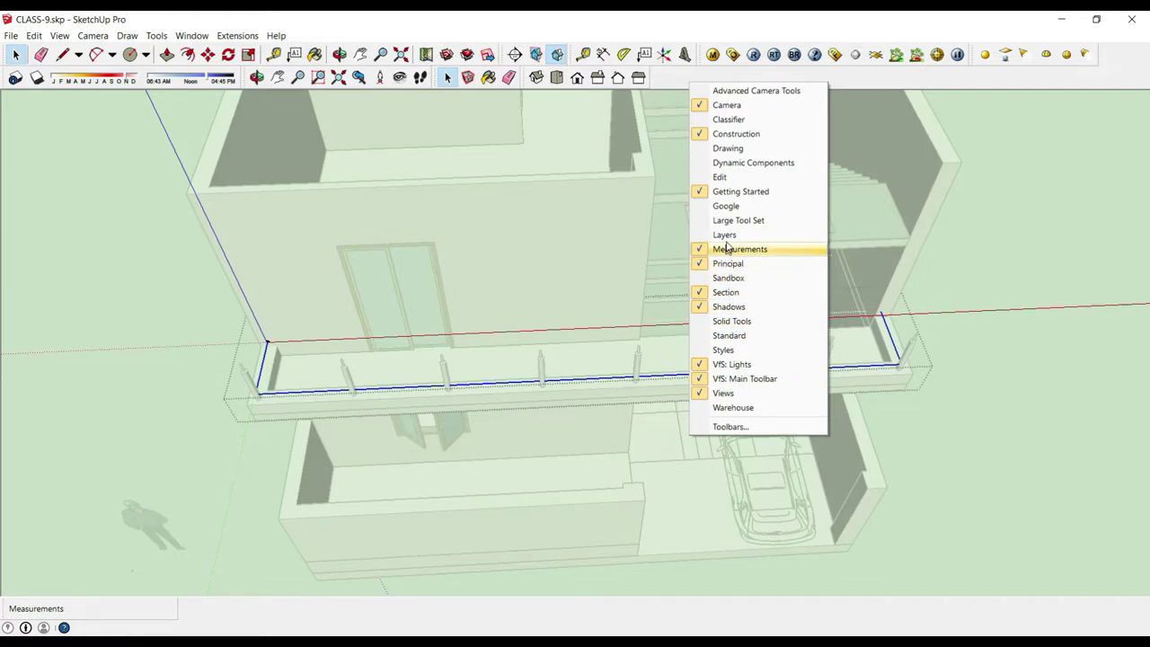
click(716, 178)
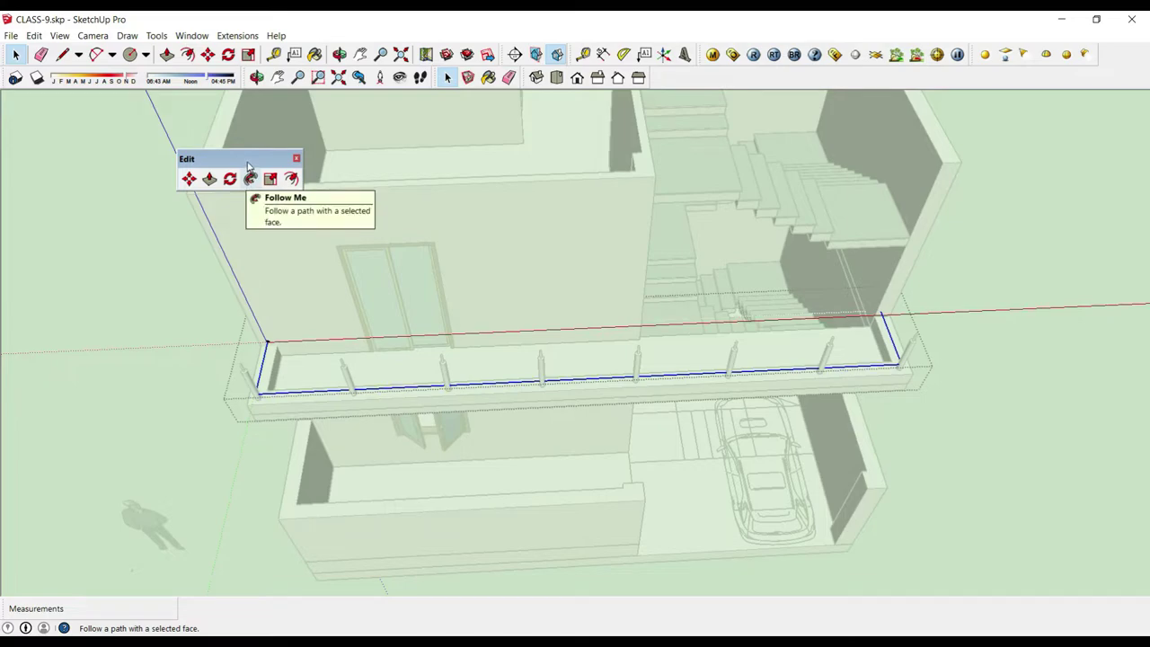
drag(249, 165, 728, 79)
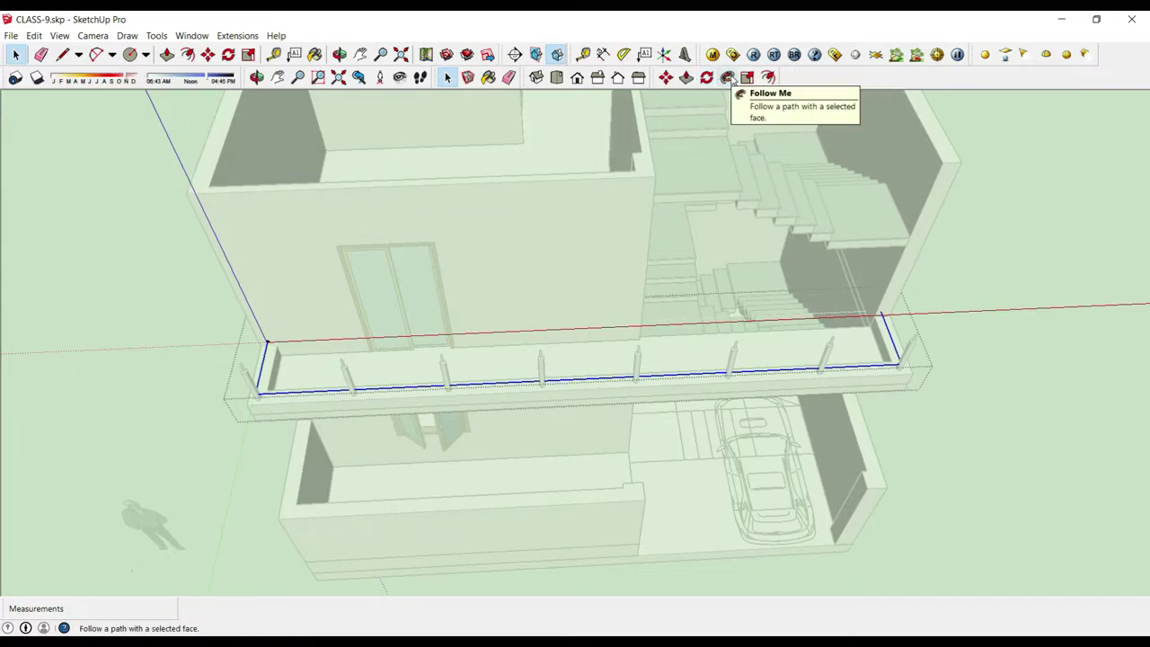
click(727, 78)
Step: Sweep the .75 circle along the balcony-edge path with Follow Me to form a round rail
scroll(248, 362, up, 2)
scroll(233, 355, up, 3)
scroll(222, 346, up, 3)
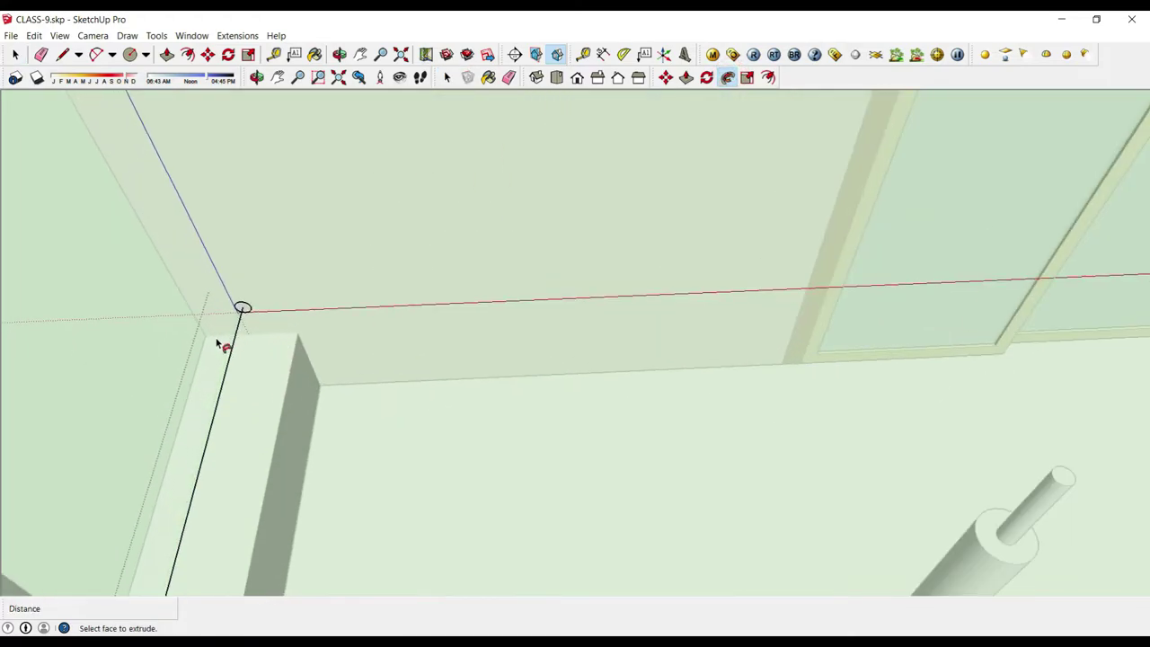
scroll(217, 342, up, 3)
click(292, 256)
scroll(296, 254, down, 2)
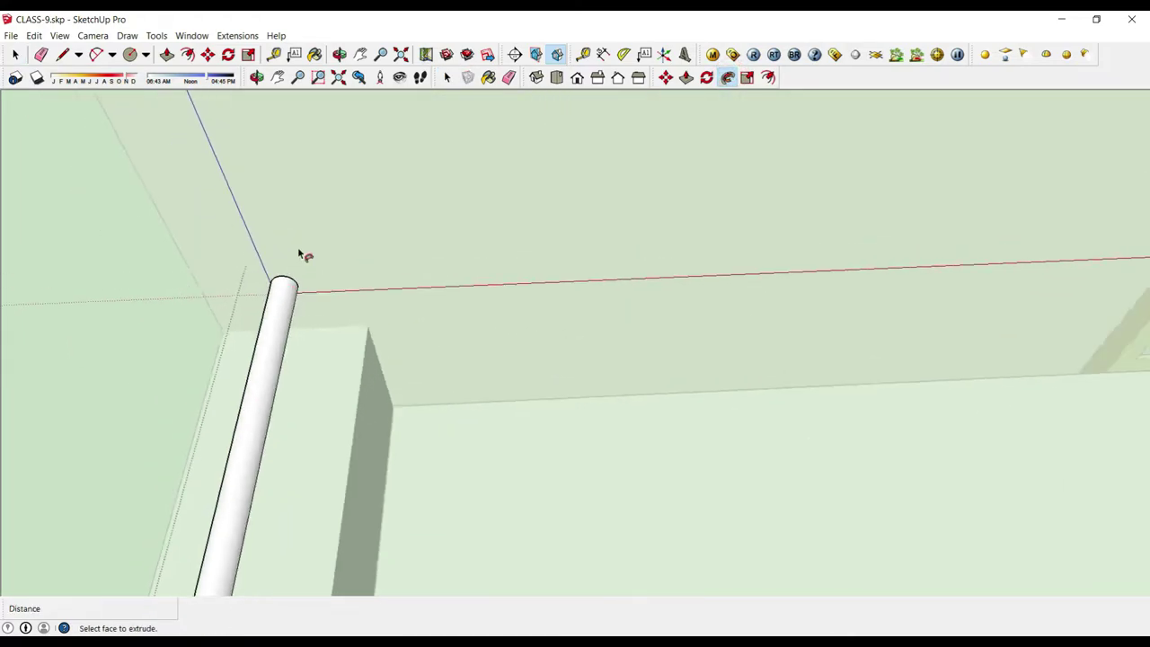
scroll(270, 323, down, 3)
scroll(247, 386, down, 2)
scroll(859, 377, down, 2)
scroll(745, 403, up, 3)
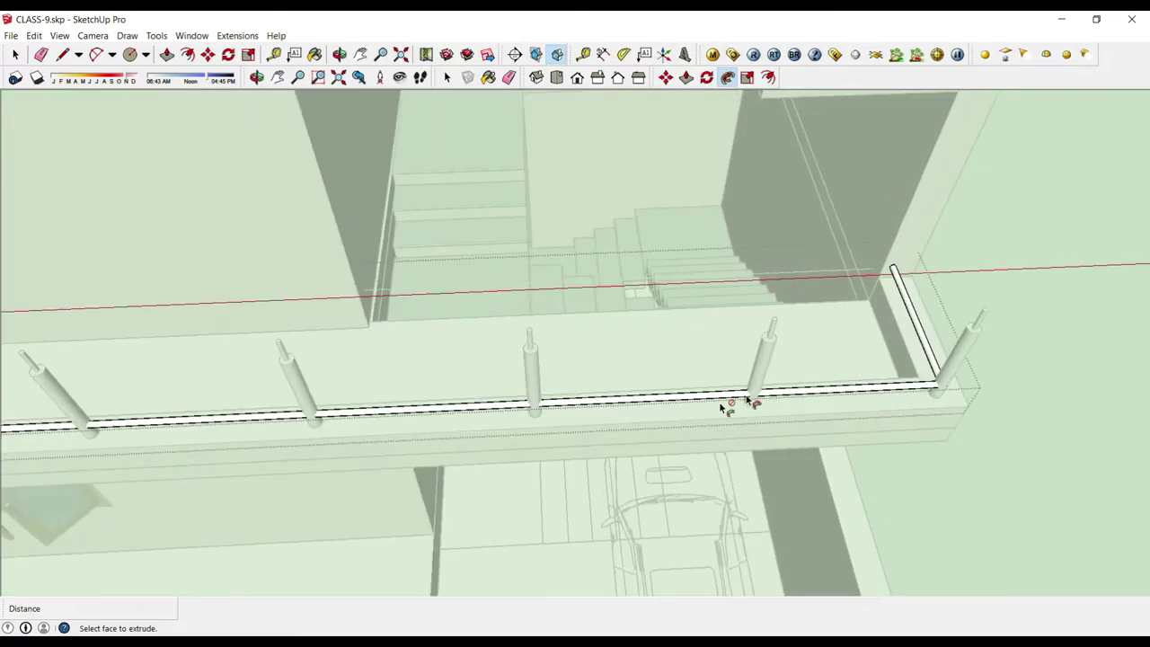
scroll(1001, 218, up, 2)
scroll(1011, 310, up, 2)
Step: Select the new rail and view the balcony from the side
key(space)
scroll(1008, 308, down, 2)
scroll(575, 341, up, 2)
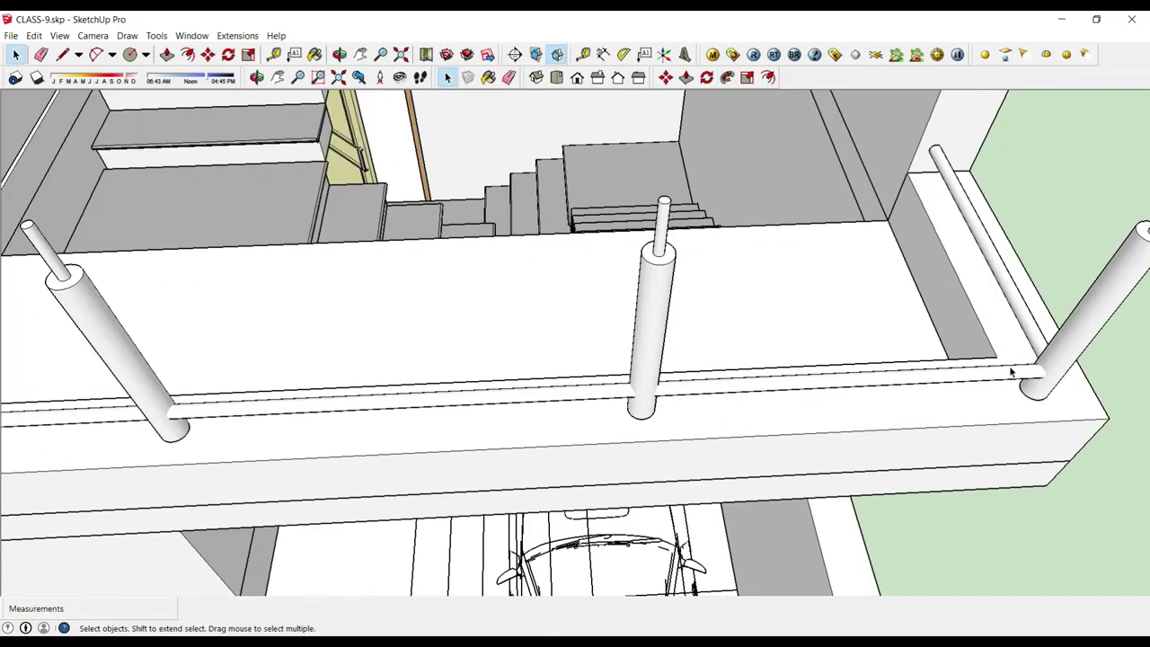
scroll(560, 440, down, 2)
click(560, 432)
scroll(575, 304, up, 3)
scroll(579, 319, down, 3)
middle_drag(579, 319, 818, 400)
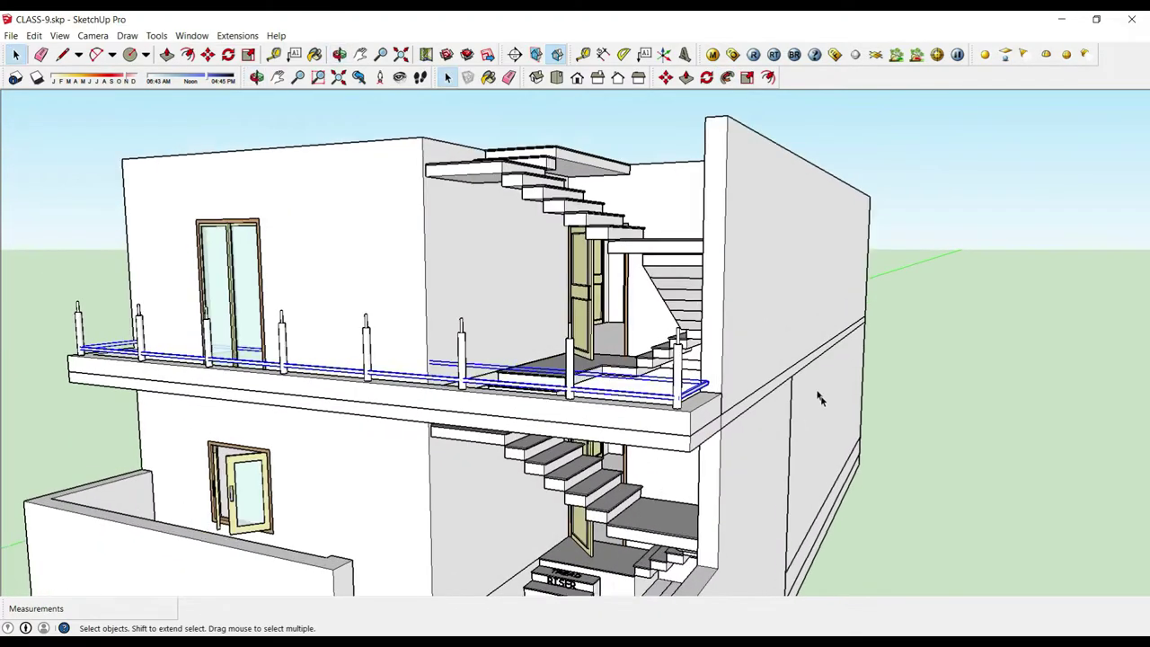
scroll(809, 405, up, 4)
Step: Copy the rail upward at 4-inch spacing into six stacked horizontal rails
mouse_move(620, 417)
middle_down()
mouse_move(591, 440)
mouse_move(590, 347)
middle_up()
scroll(609, 450, up, 2)
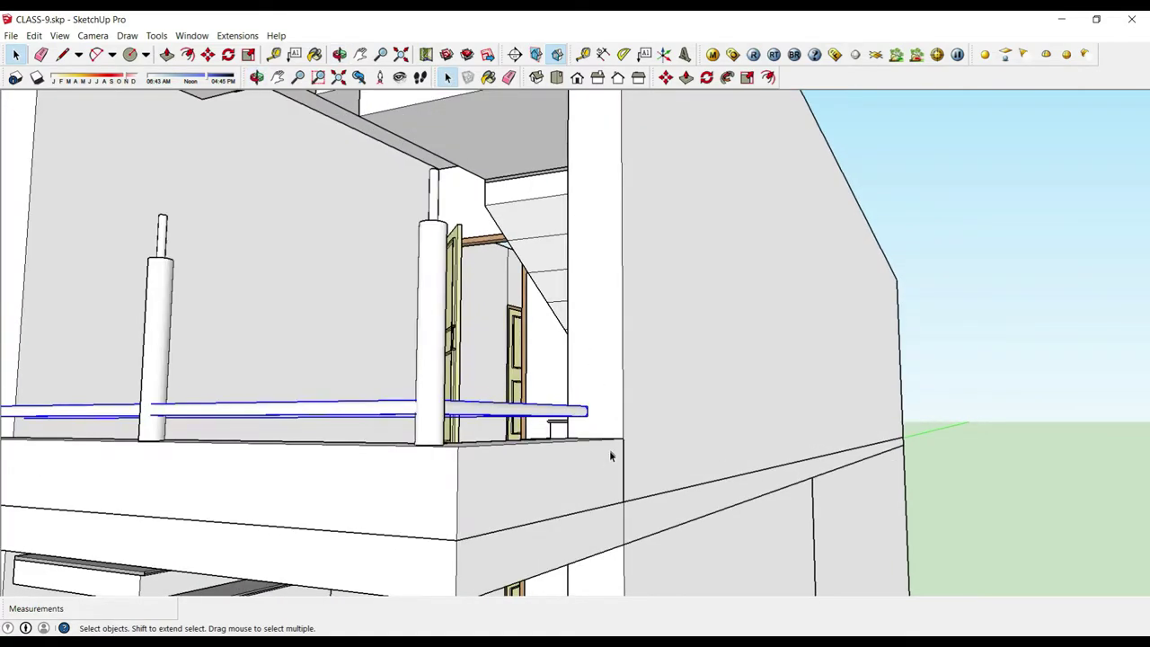
scroll(570, 467, up, 2)
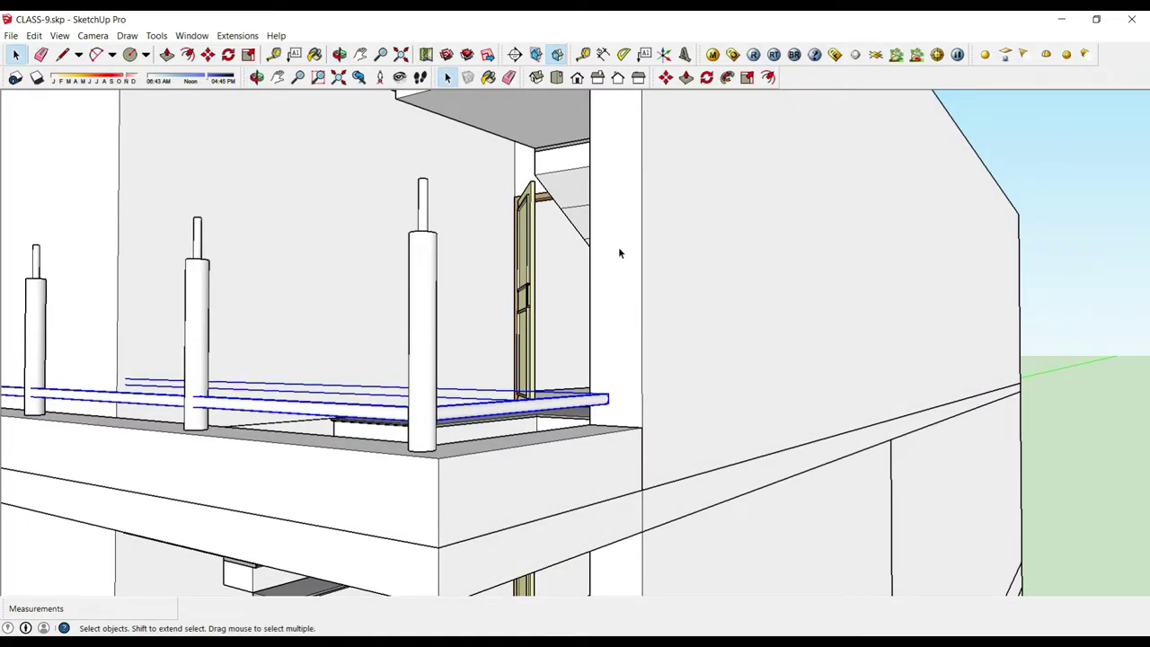
key(m)
scroll(662, 313, up, 1)
scroll(652, 372, up, 1)
key(ctrl)
click(673, 402)
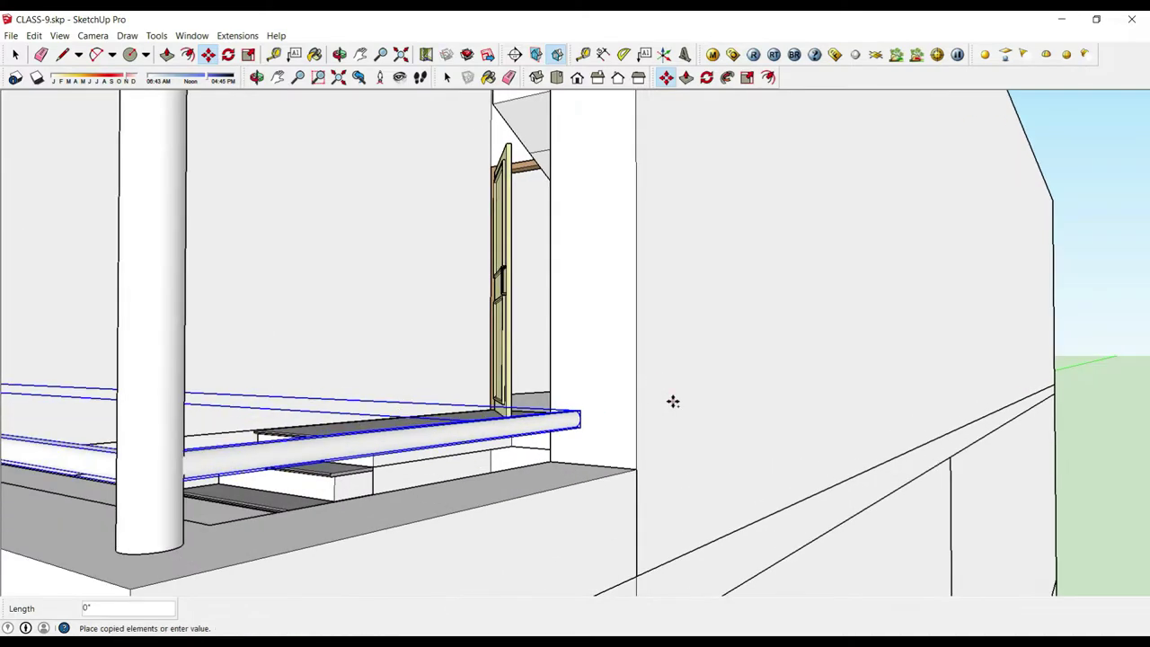
scroll(673, 402, down, 2)
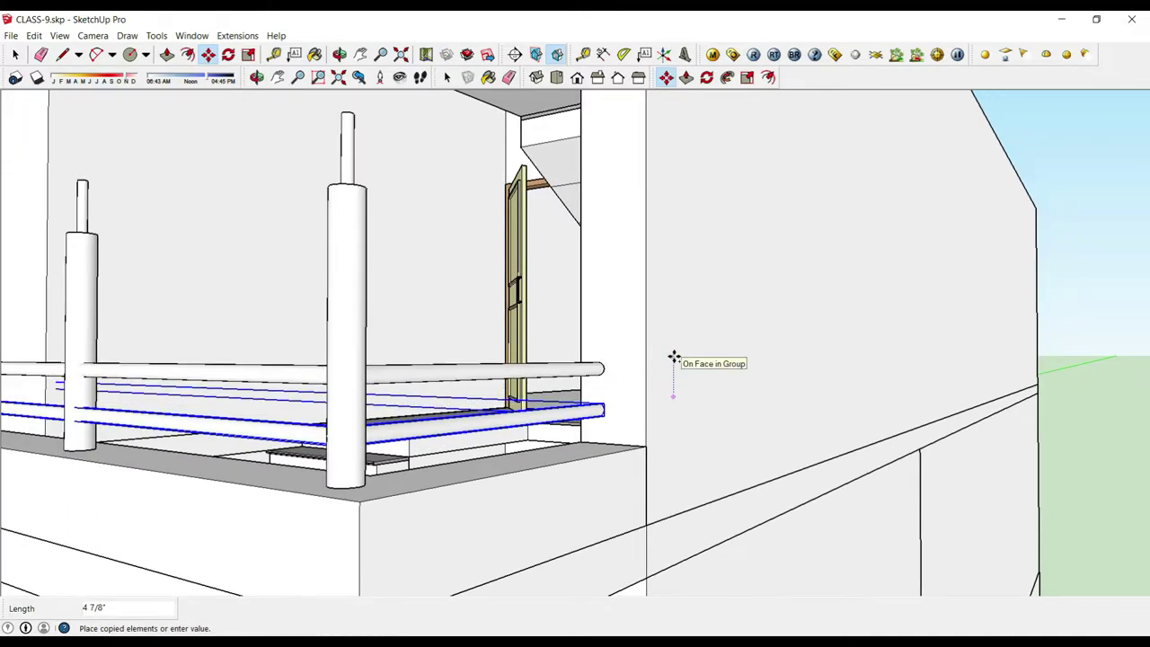
text(4)
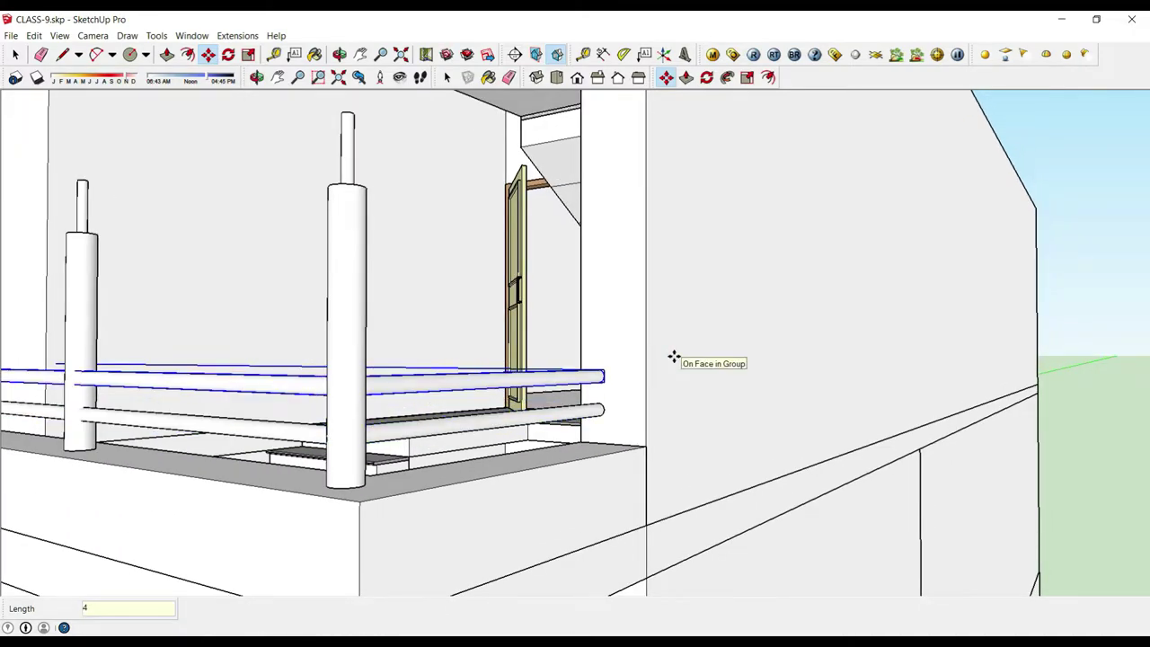
text(6)
key(Return)
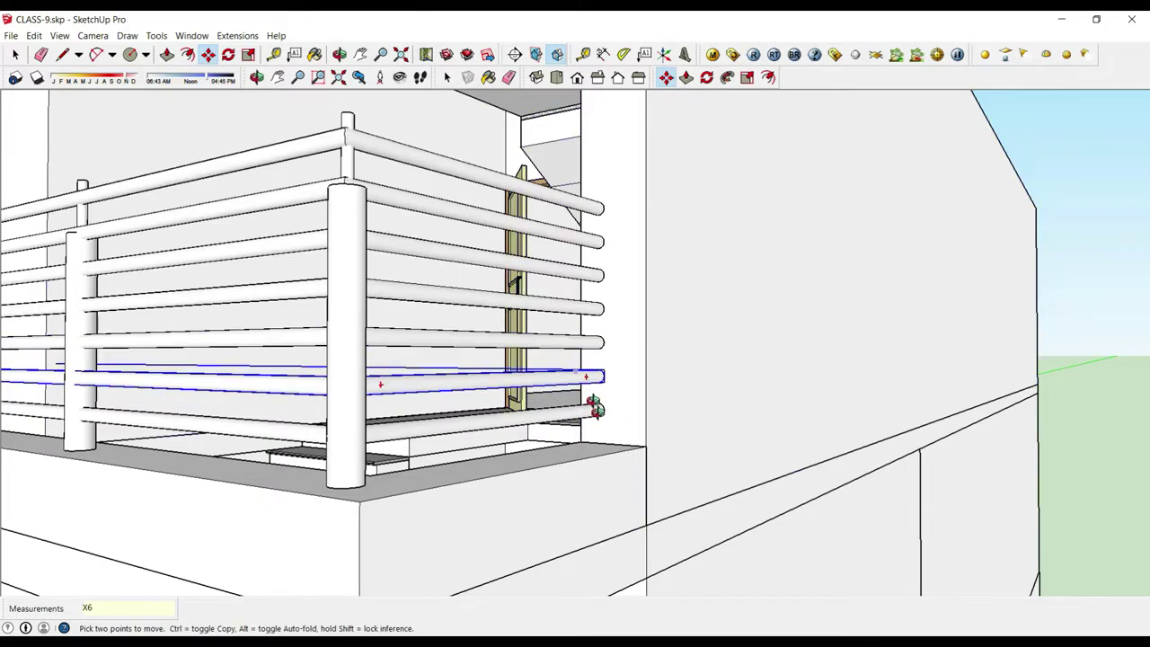
key(space)
middle_drag(595, 406, 408, 283)
click(408, 283)
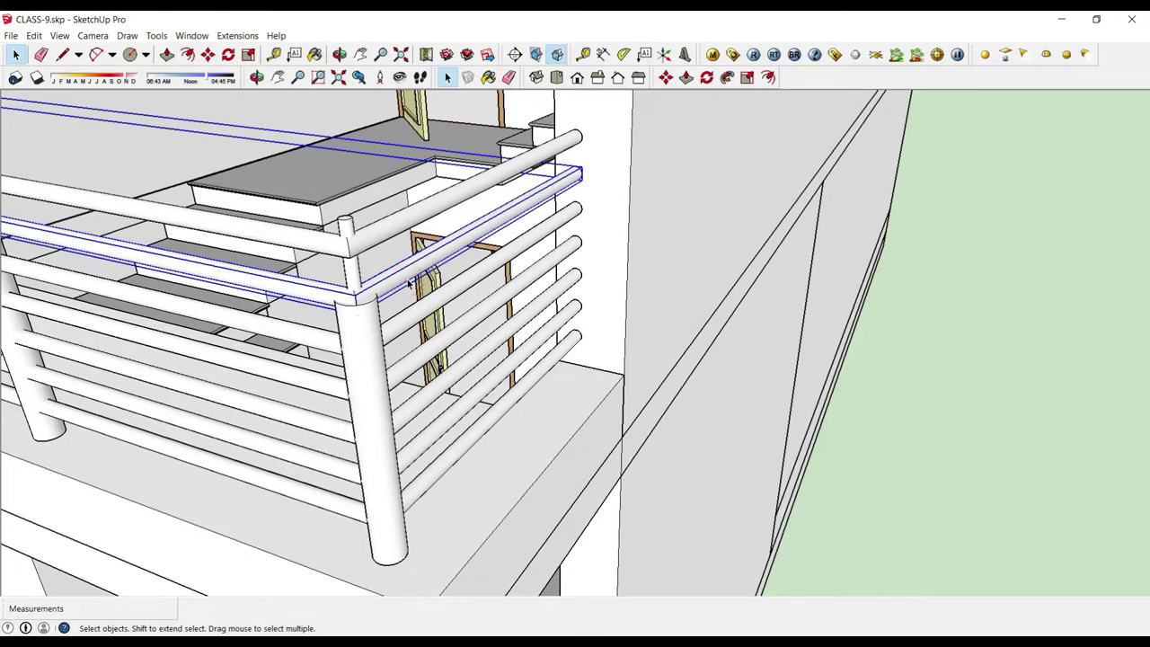
Step: Raise the horizontal rails about 3/4 inch at the right corner post
click(409, 283)
click(372, 234)
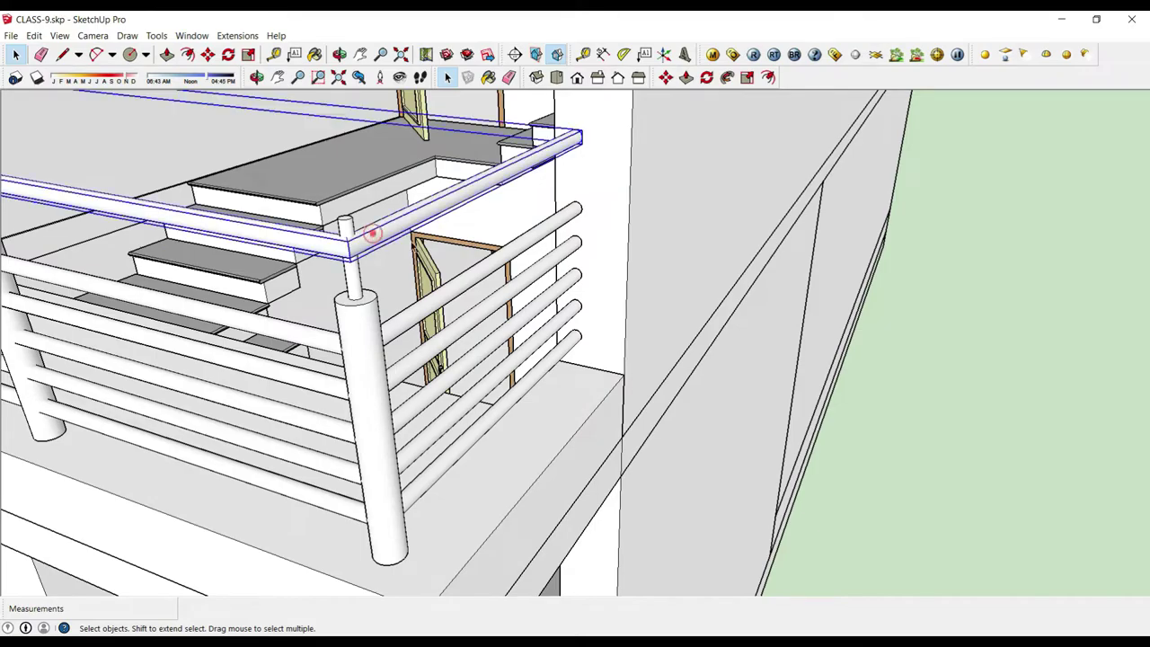
middle_drag(371, 234, 518, 344)
click(518, 339)
scroll(508, 395, up, 3)
middle_drag(496, 444, 645, 176)
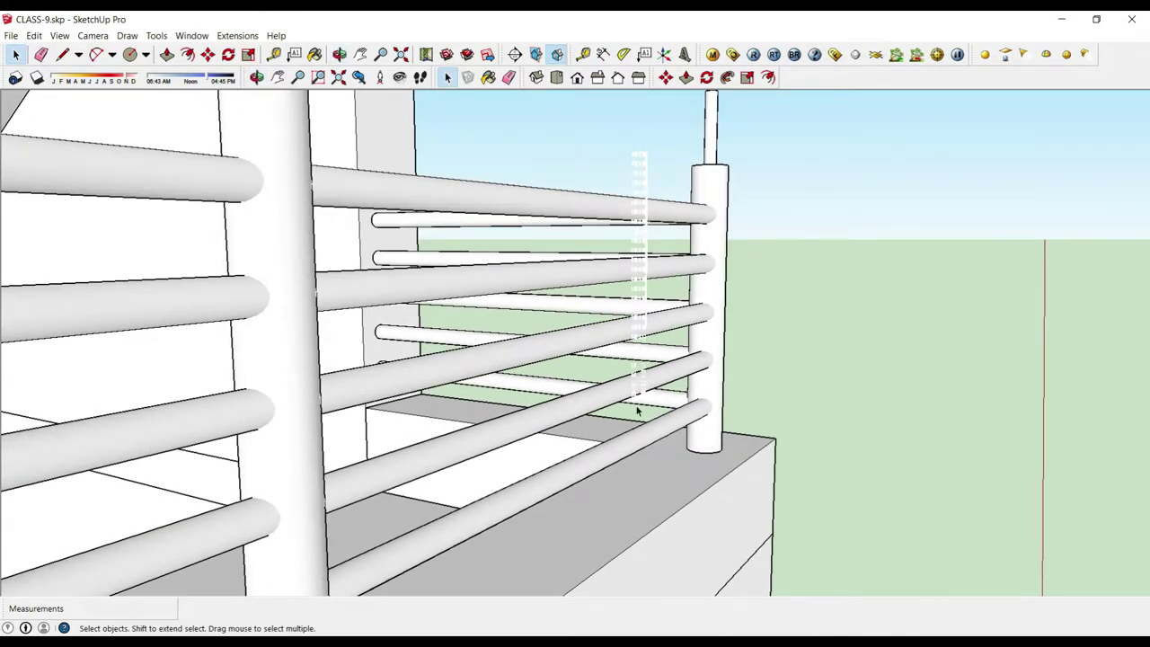
click(637, 411)
middle_drag(637, 410, 558, 434)
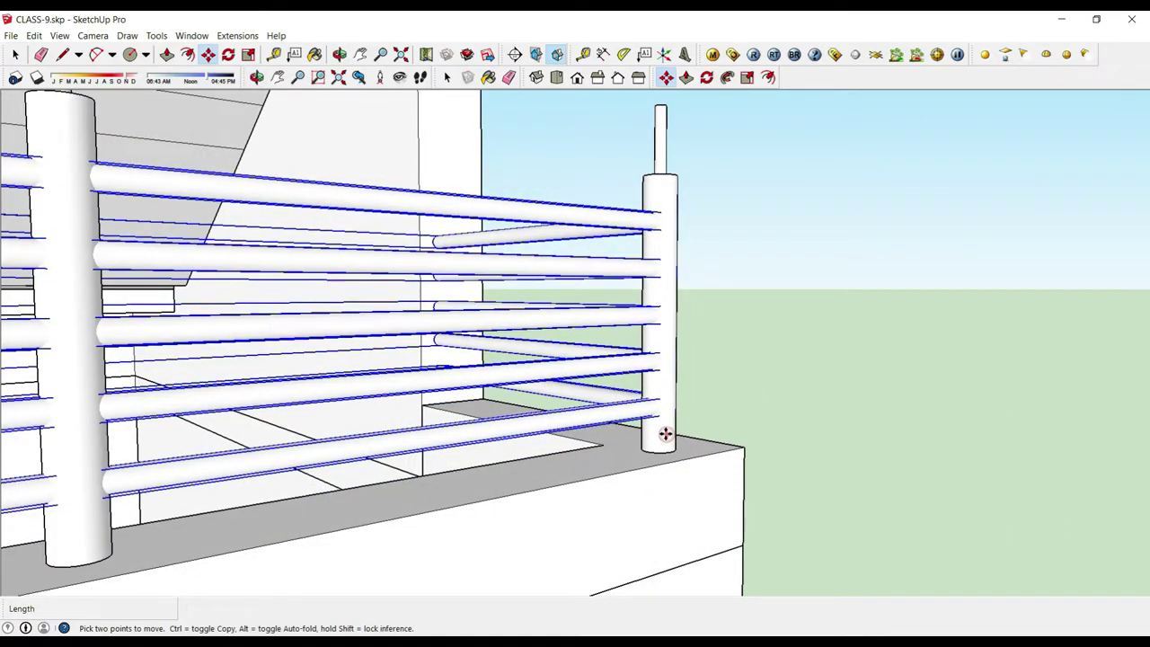
click(665, 434)
click(728, 391)
scroll(719, 315, down, 6)
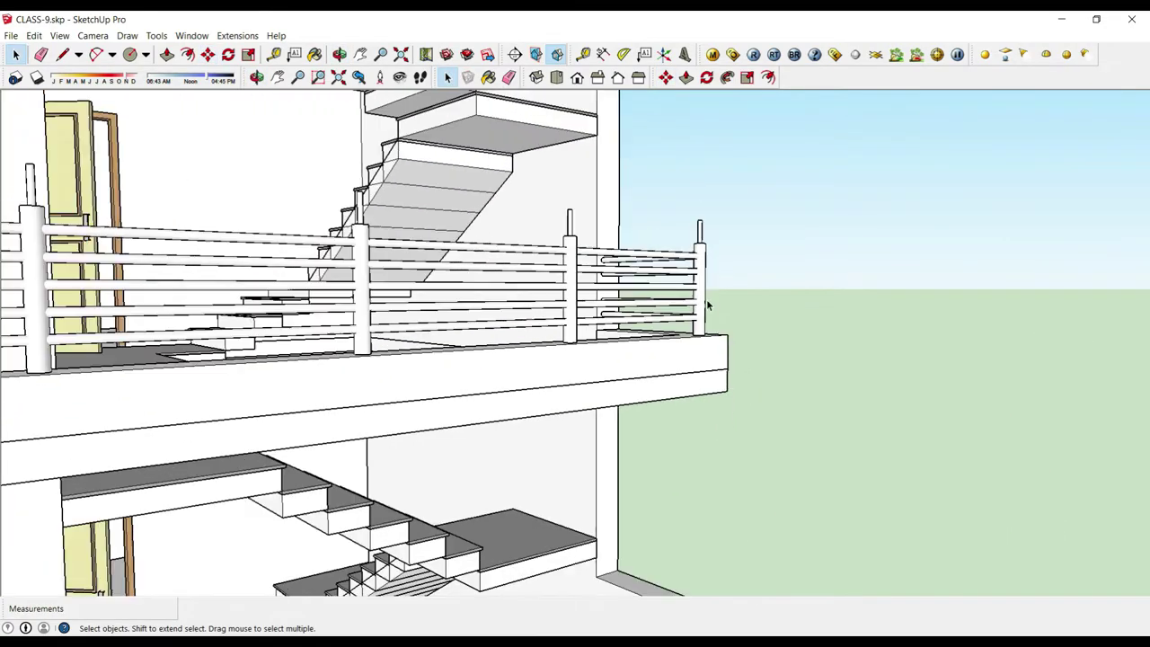
Step: Orbit and zoom in on the balcony railing's left corner where the rails wrap the post
mouse_move(710, 310)
middle_down()
mouse_move(453, 485)
mouse_move(328, 535)
mouse_move(371, 501)
middle_up()
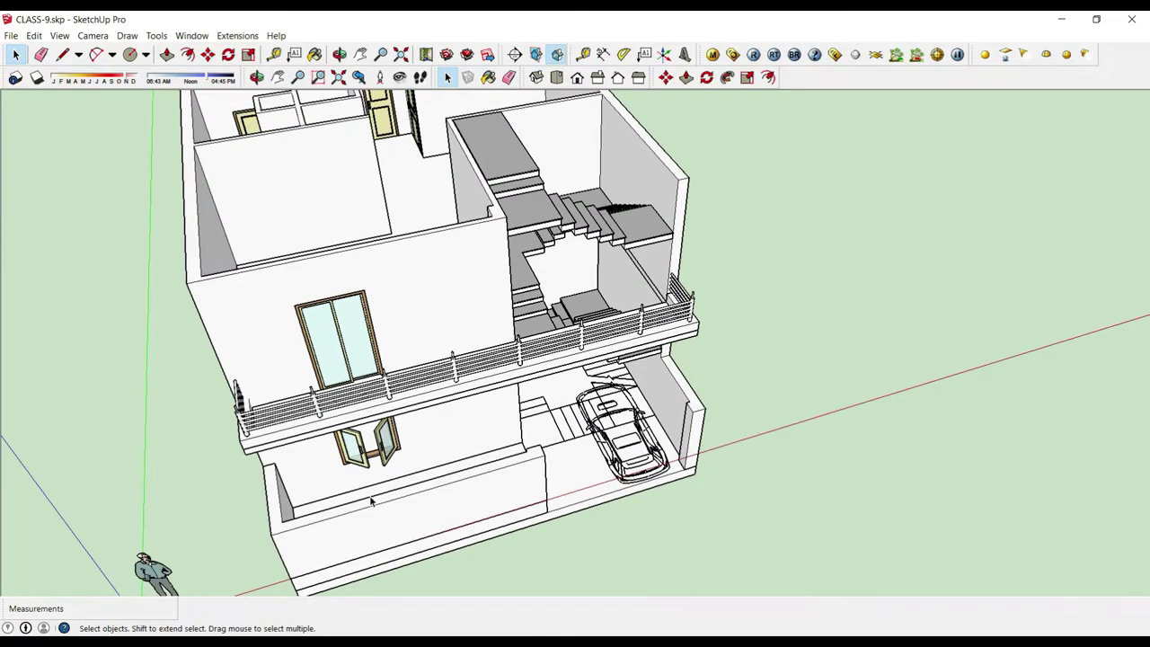
scroll(371, 502, up, 3)
mouse_move(296, 458)
middle_down()
mouse_move(683, 267)
mouse_move(653, 304)
mouse_move(318, 393)
mouse_move(427, 402)
middle_up()
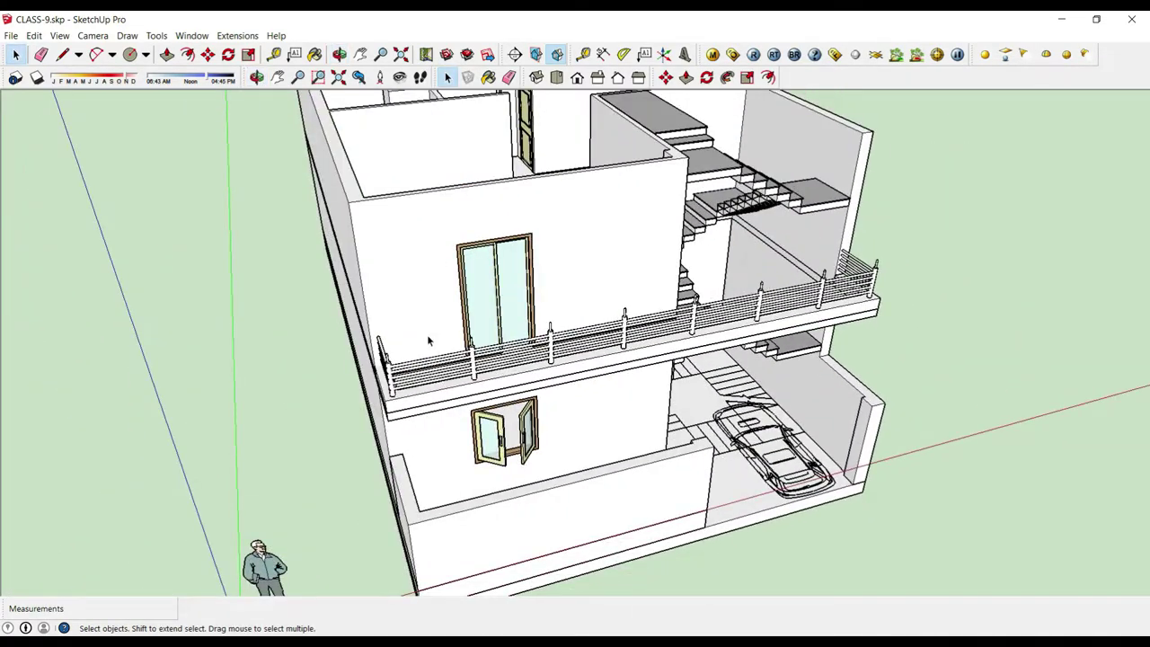
scroll(427, 335, up, 2)
scroll(404, 310, up, 2)
scroll(394, 284, up, 2)
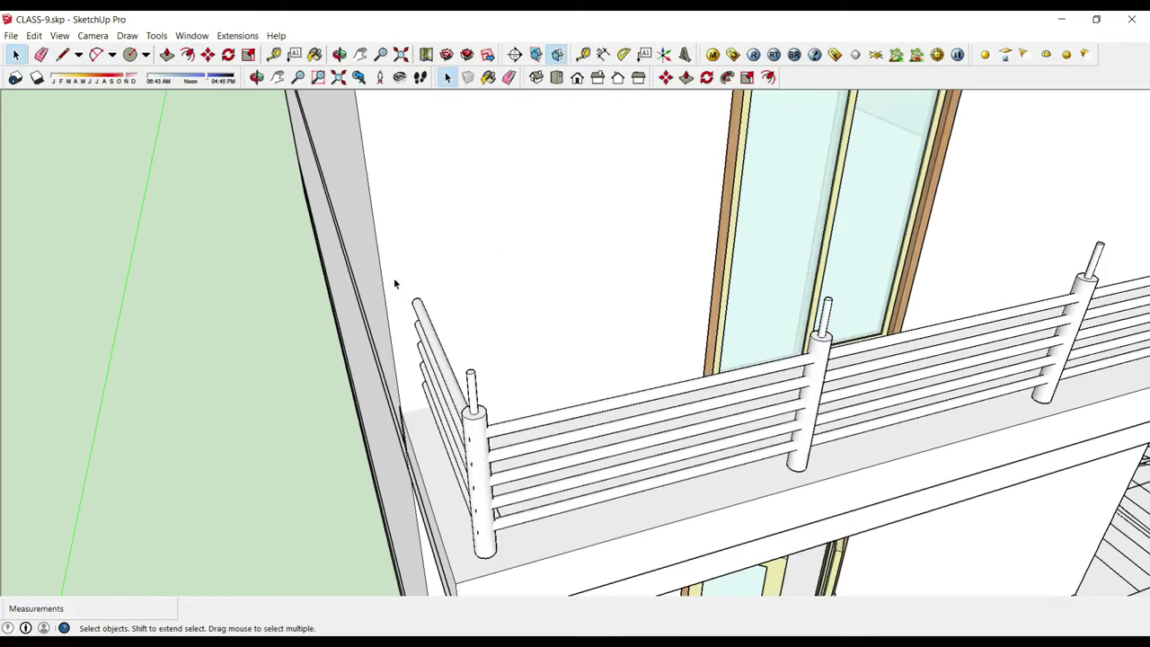
mouse_move(393, 284)
middle_down()
mouse_move(552, 488)
mouse_move(426, 328)
mouse_move(464, 471)
middle_up()
scroll(441, 320, down, 2)
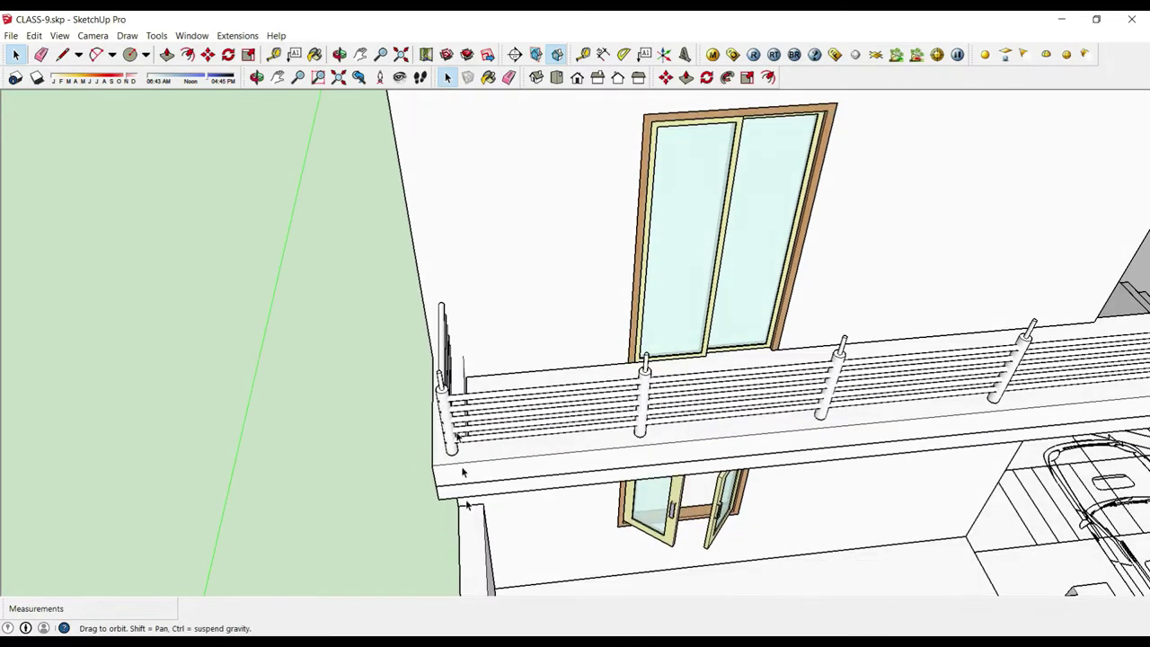
scroll(463, 472, up, 2)
scroll(539, 463, up, 2)
scroll(539, 463, up, 3)
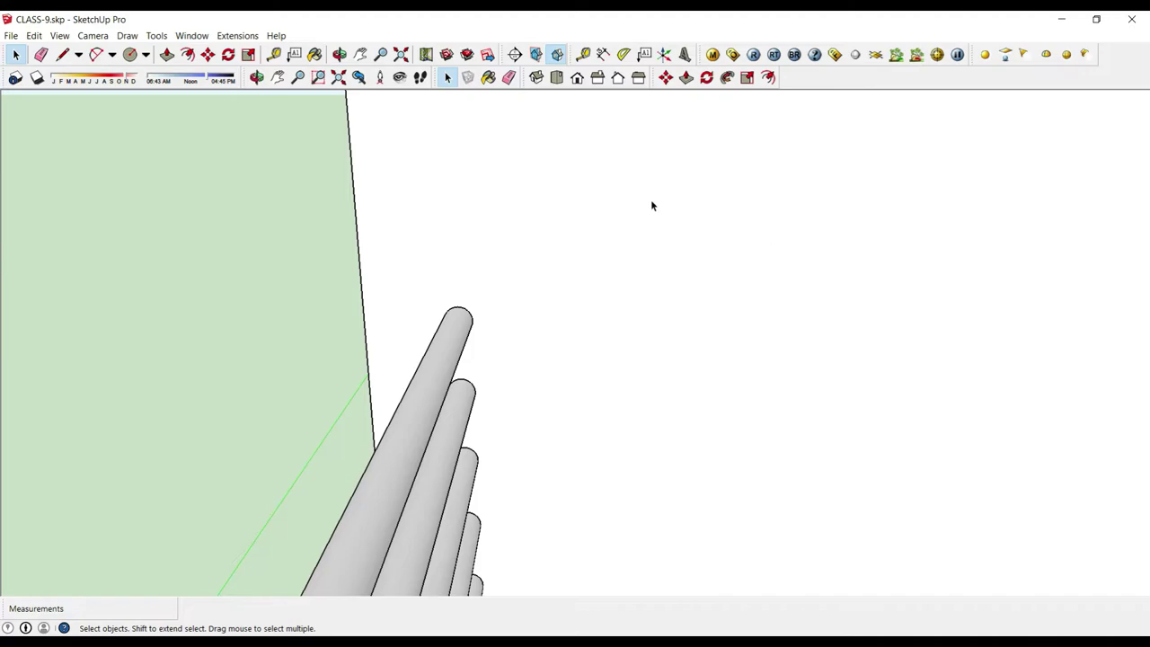
scroll(655, 206, down, 2)
scroll(673, 179, down, 2)
mouse_move(673, 179)
middle_down()
mouse_move(719, 351)
mouse_move(635, 332)
middle_up()
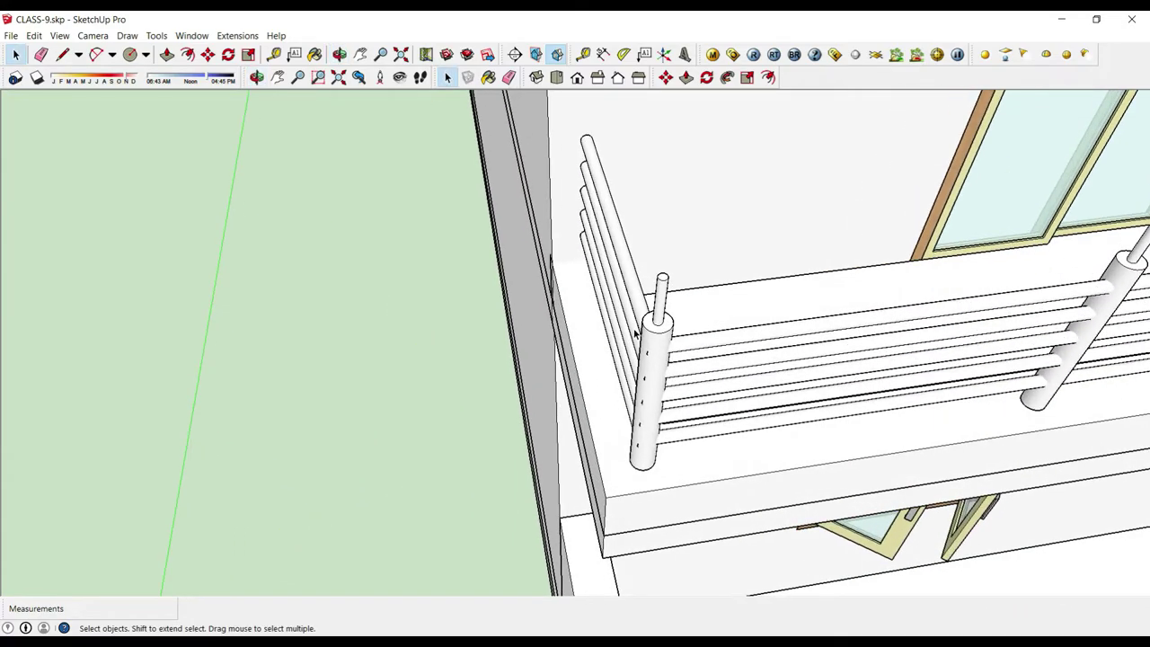
scroll(636, 333, up, 3)
mouse_move(566, 358)
middle_down()
mouse_move(549, 291)
mouse_move(562, 221)
middle_up()
Step: Draw a line along the balcony floor to the base of the corner railing post
scroll(562, 221, up, 2)
key(l)
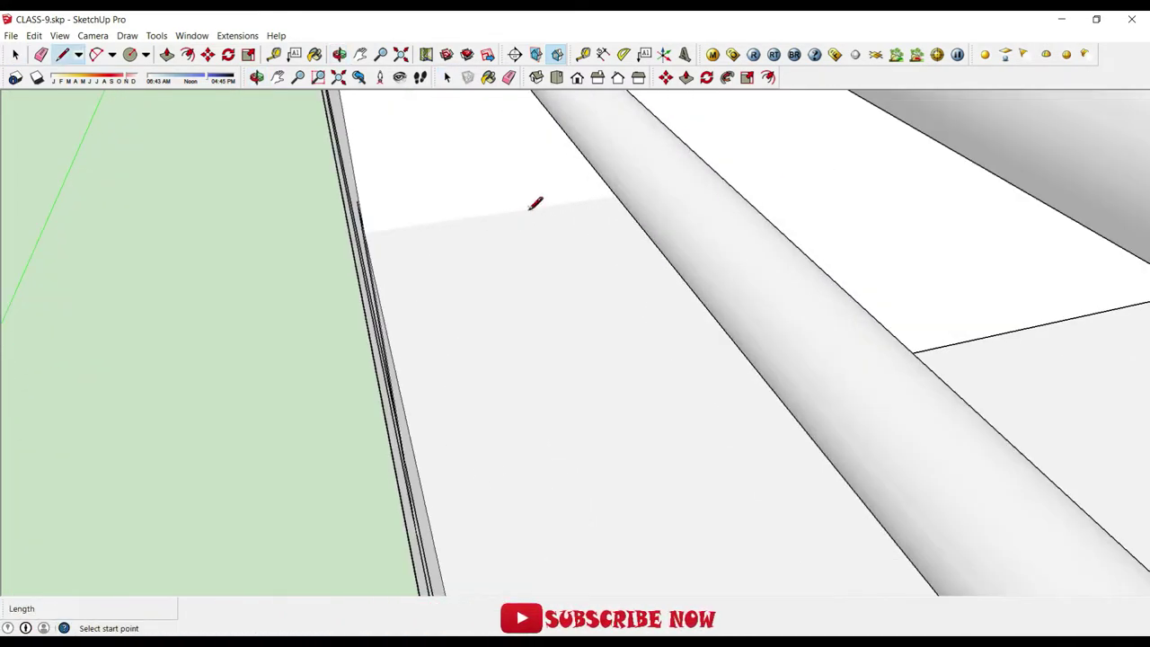
click(518, 207)
scroll(444, 188, down, 2)
scroll(449, 194, down, 3)
mouse_move(452, 200)
middle_down()
mouse_move(638, 472)
mouse_move(736, 488)
mouse_move(667, 500)
mouse_move(647, 539)
mouse_move(633, 514)
mouse_move(811, 336)
mouse_move(724, 521)
middle_up()
scroll(737, 488, up, 3)
scroll(647, 539, up, 3)
scroll(662, 392, up, 2)
mouse_move(662, 393)
middle_down()
mouse_move(674, 492)
mouse_move(513, 506)
mouse_move(467, 488)
mouse_move(391, 378)
middle_up()
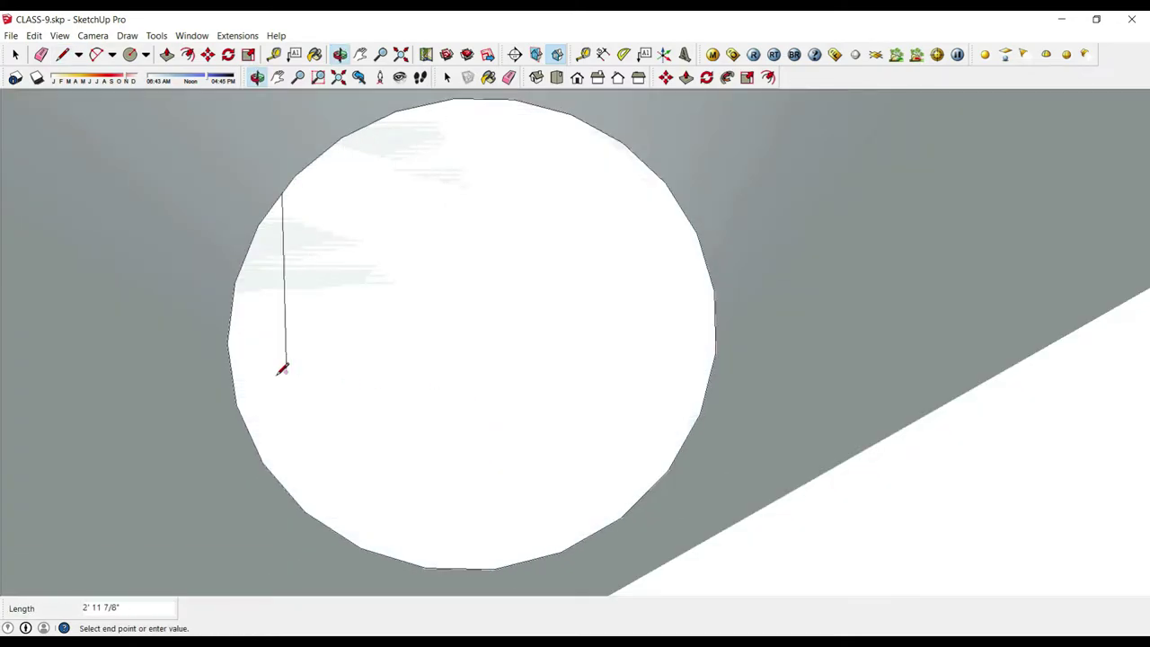
mouse_move(301, 349)
middle_down()
mouse_move(329, 416)
mouse_move(545, 419)
mouse_move(311, 403)
middle_up()
scroll(305, 409, down, 2)
scroll(304, 411, down, 3)
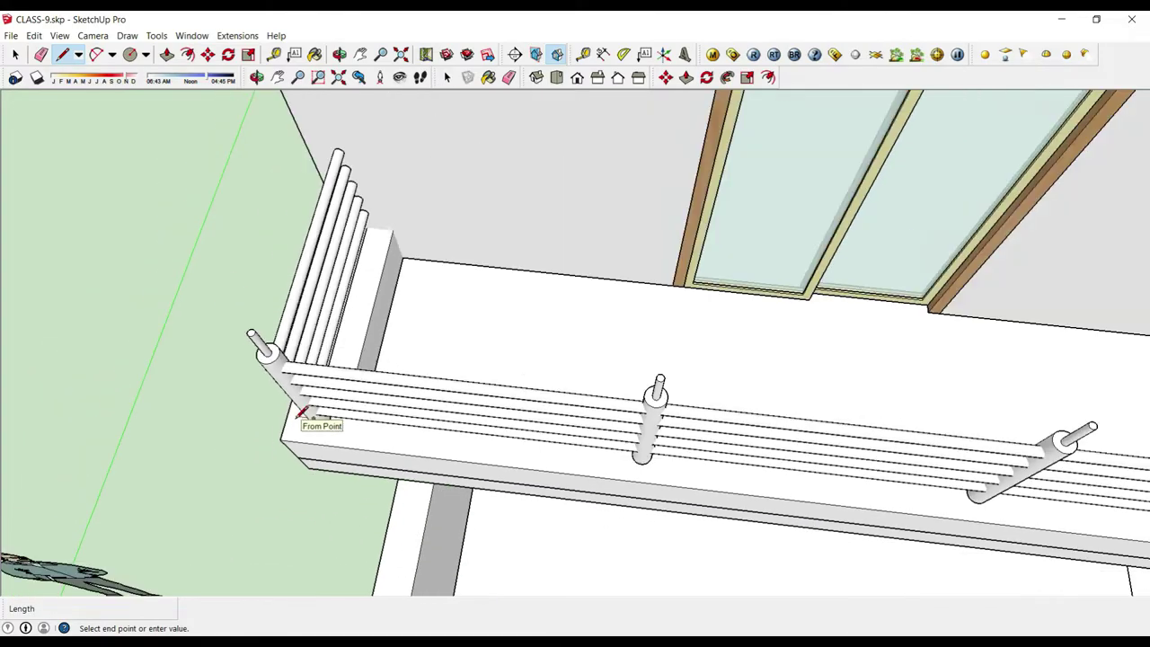
scroll(298, 415, down, 2)
scroll(298, 415, down, 2)
scroll(887, 478, up, 5)
scroll(887, 478, up, 3)
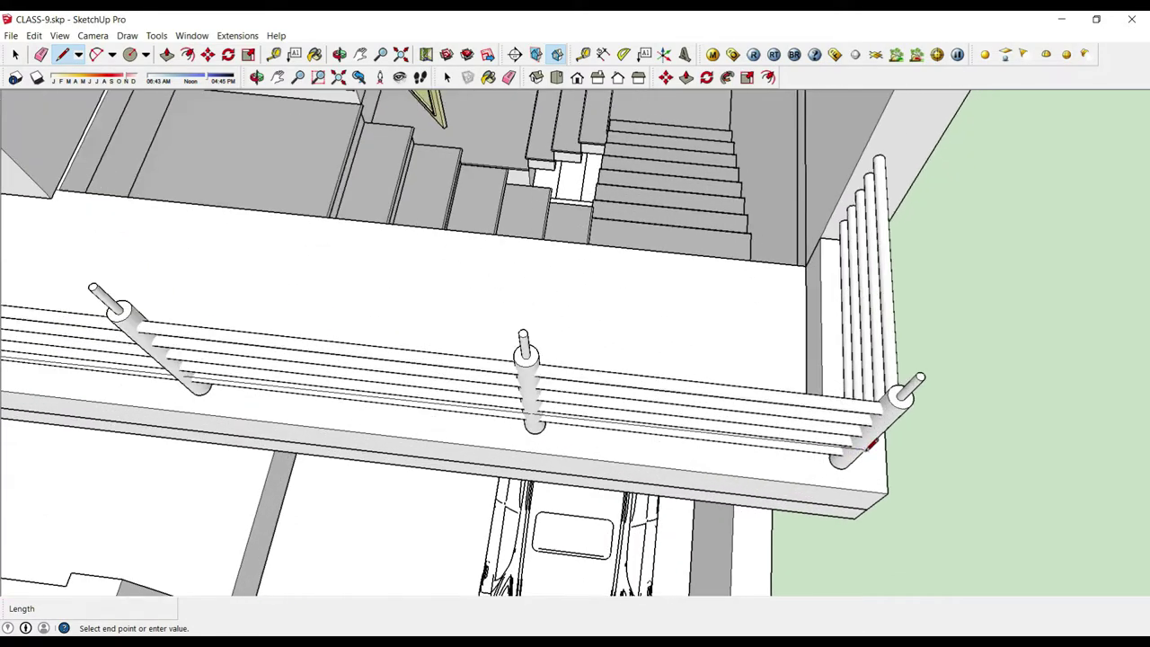
scroll(765, 419, up, 3)
middle_drag(764, 419, 681, 570)
scroll(828, 526, up, 2)
scroll(828, 526, up, 3)
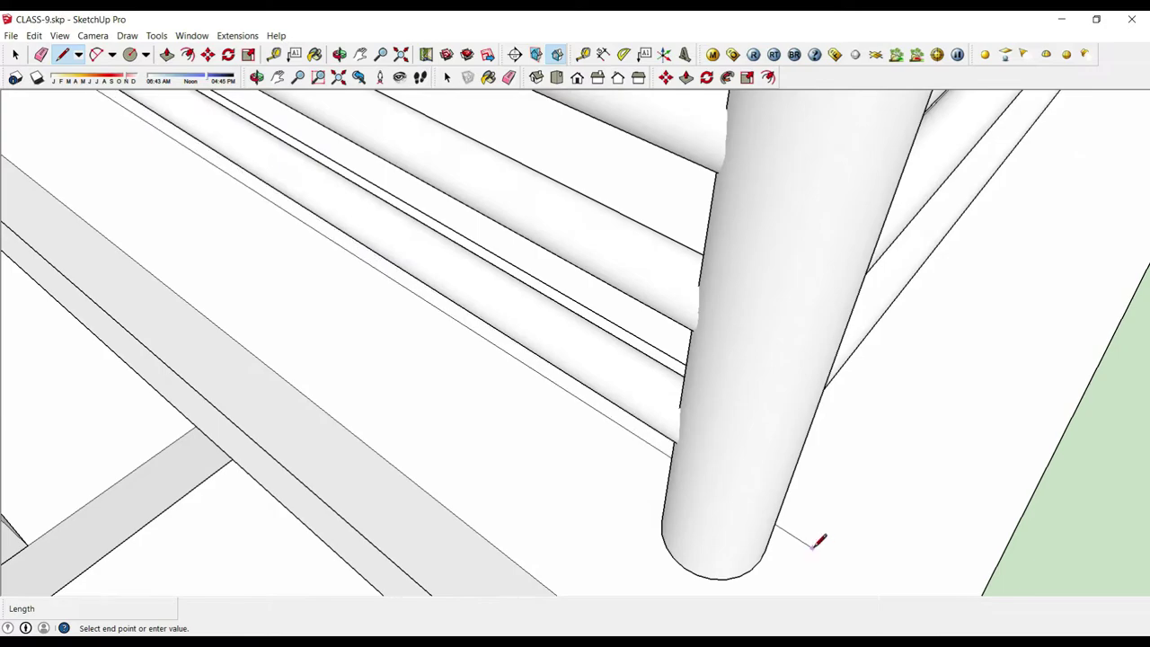
scroll(719, 503, up, 1)
scroll(705, 530, down, 3)
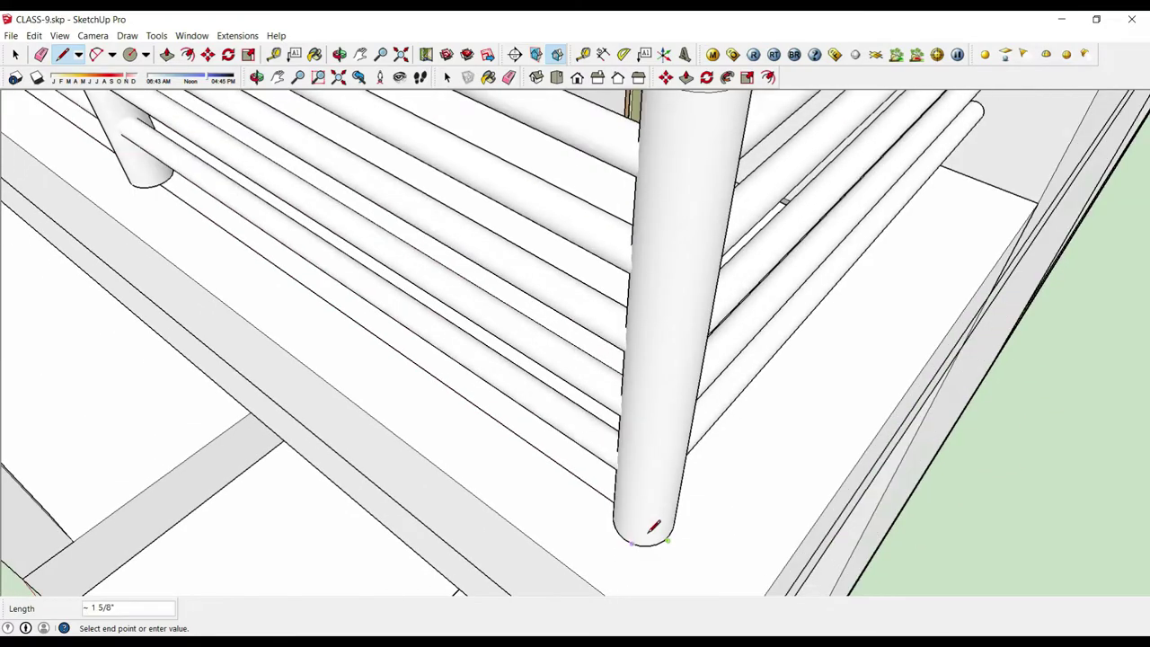
middle_drag(655, 526, 860, 368)
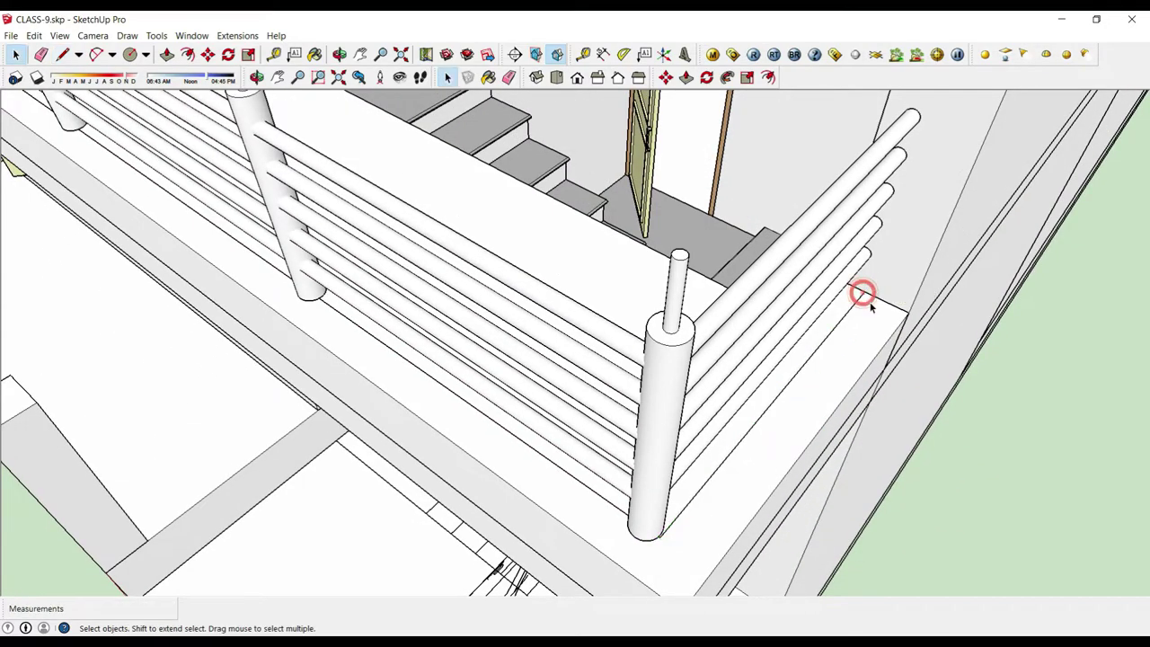
middle_drag(869, 306, 826, 386)
scroll(827, 386, up, 3)
scroll(828, 384, up, 2)
scroll(811, 450, up, 2)
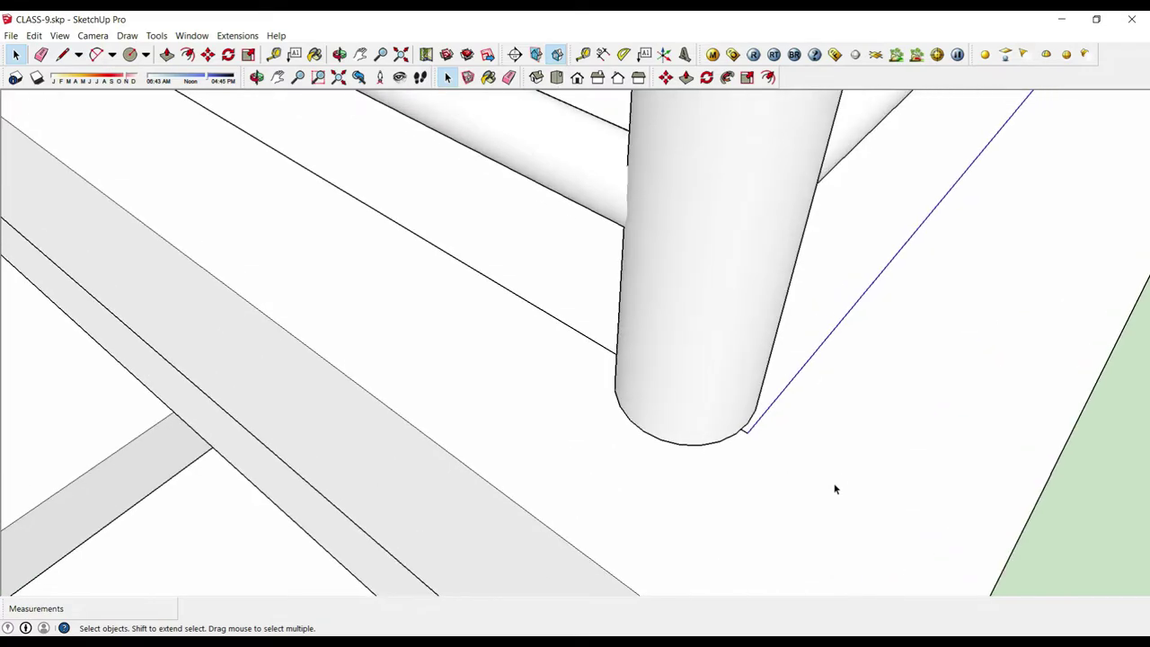
Step: Shift the new line slightly into place across the parapet top
key(m)
click(838, 481)
click(813, 464)
key(space)
scroll(883, 442, down, 3)
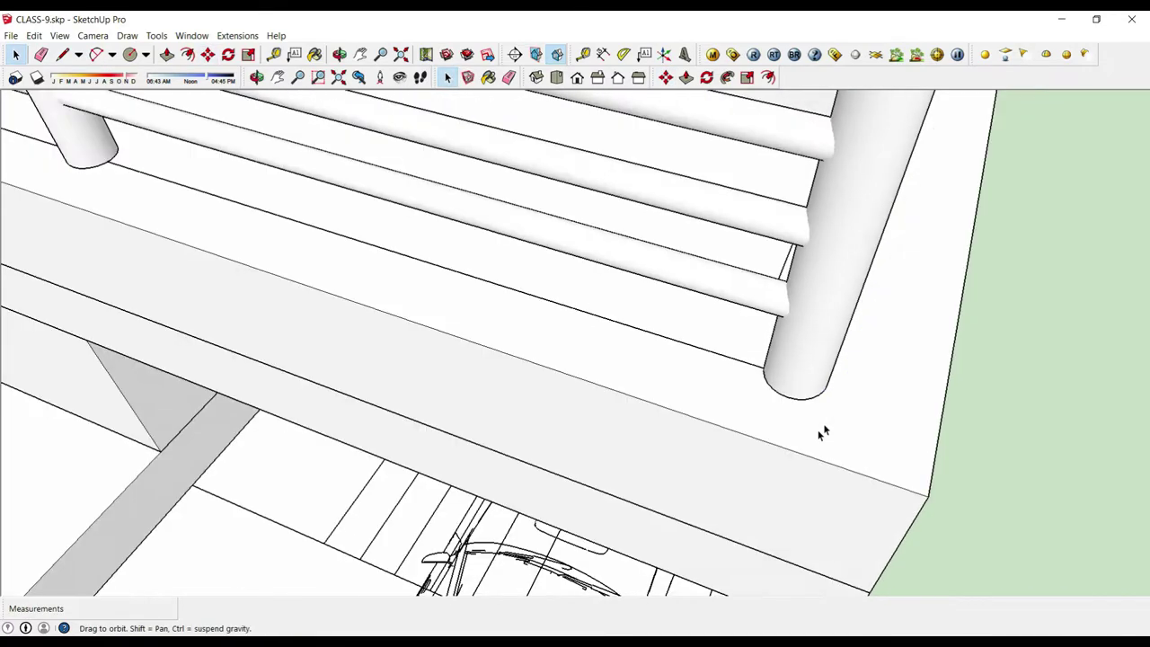
scroll(821, 431, down, 3)
middle_drag(883, 395, 316, 411)
Step: Cancel the current move and view the balcony corner to reach the post-base floor line
scroll(316, 411, up, 4)
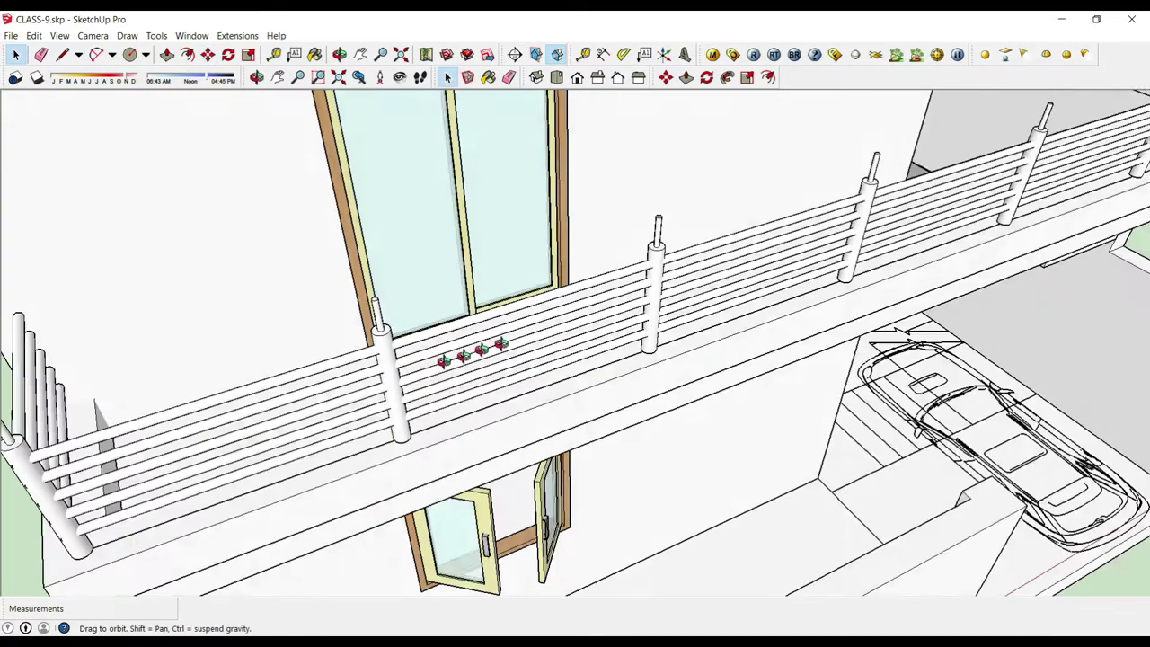
middle_drag(474, 359, 282, 506)
scroll(282, 505, down, 2)
scroll(342, 464, up, 4)
scroll(437, 444, up, 3)
scroll(464, 442, up, 2)
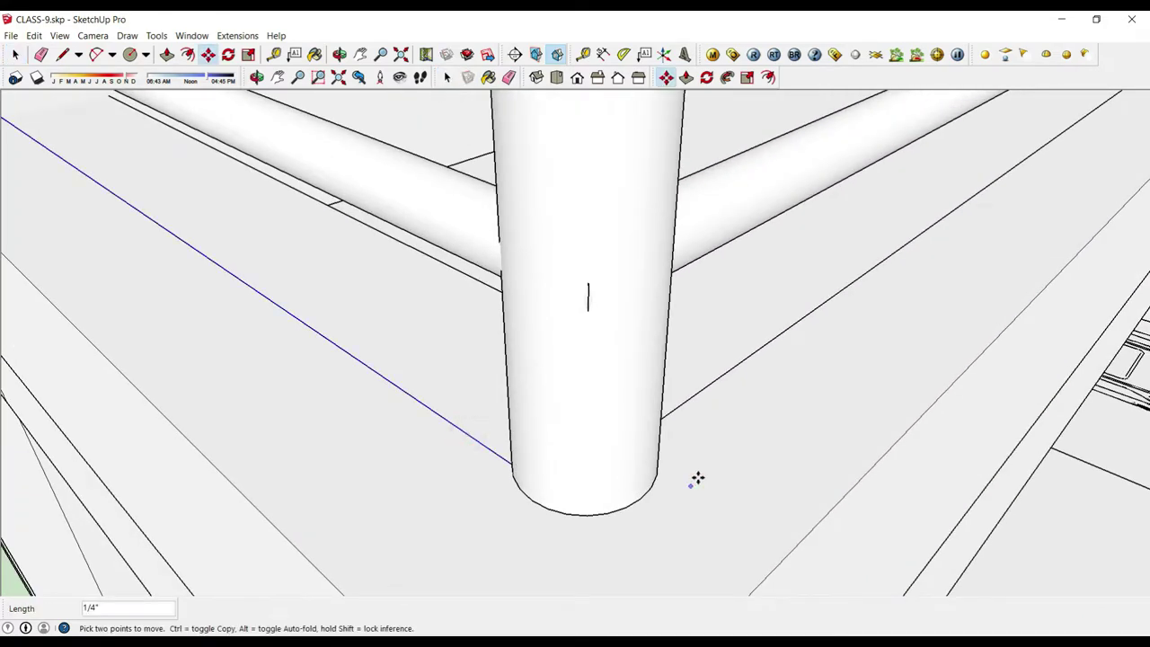
key(space)
scroll(593, 453, down, 3)
mouse_move(598, 465)
middle_down()
mouse_move(559, 482)
mouse_move(462, 410)
middle_up()
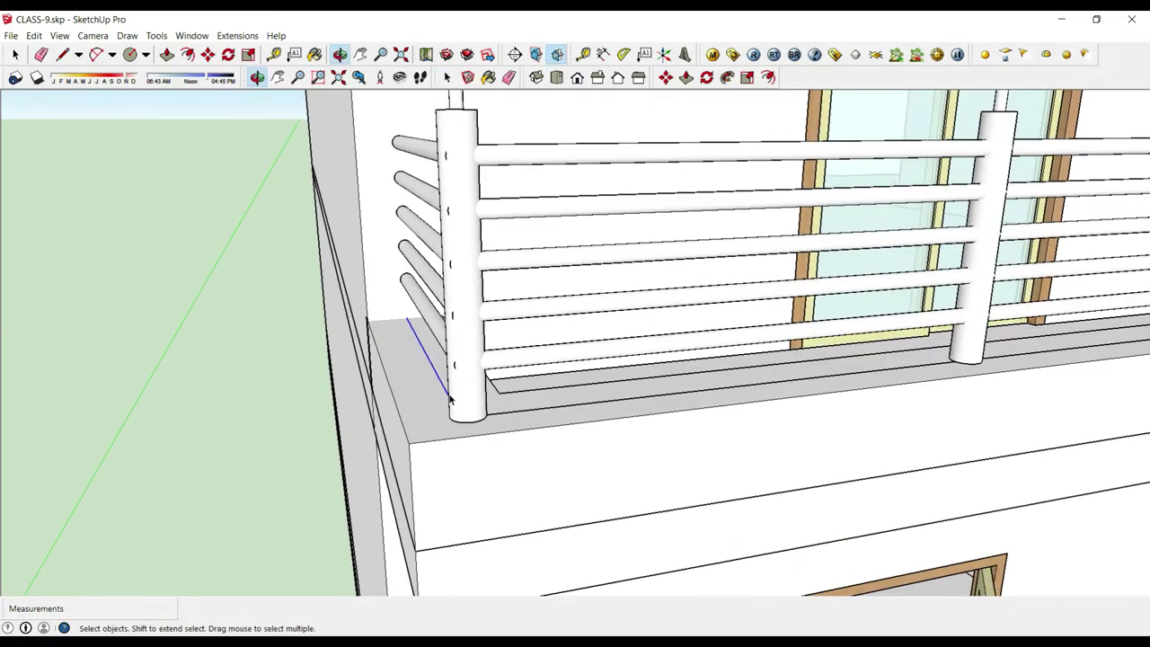
scroll(509, 421, up, 3)
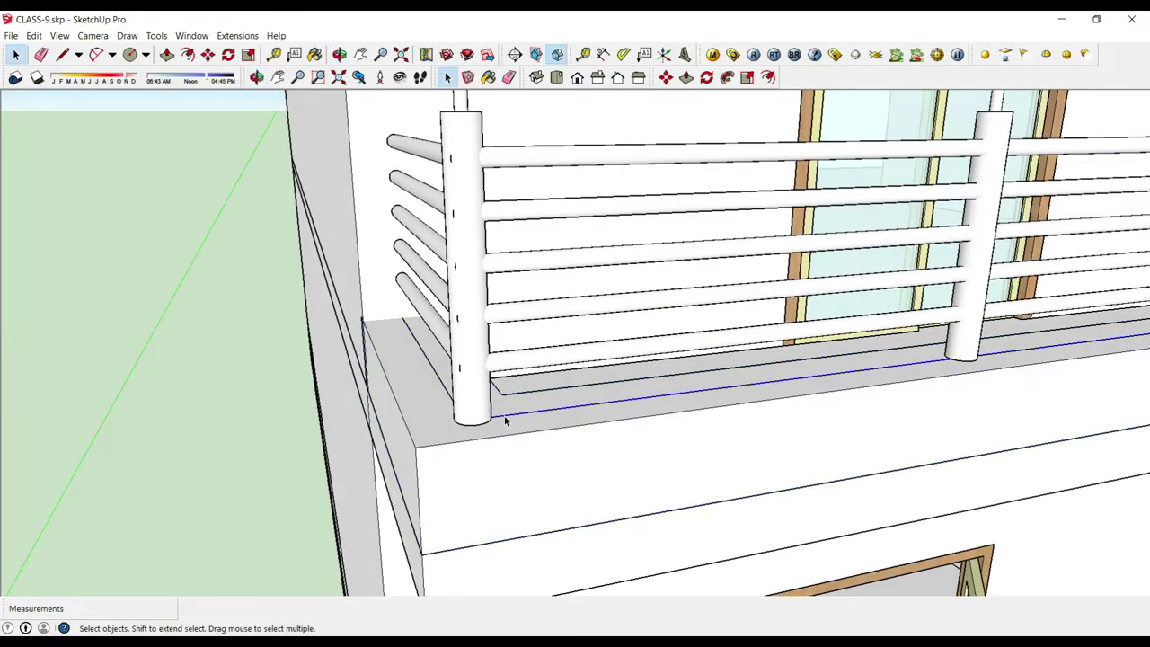
scroll(505, 420, down, 2)
mouse_move(495, 569)
middle_down()
mouse_move(437, 441)
mouse_move(506, 248)
middle_up()
Step: Move the floor line straight up the blue axis to the railing post tops
key(m)
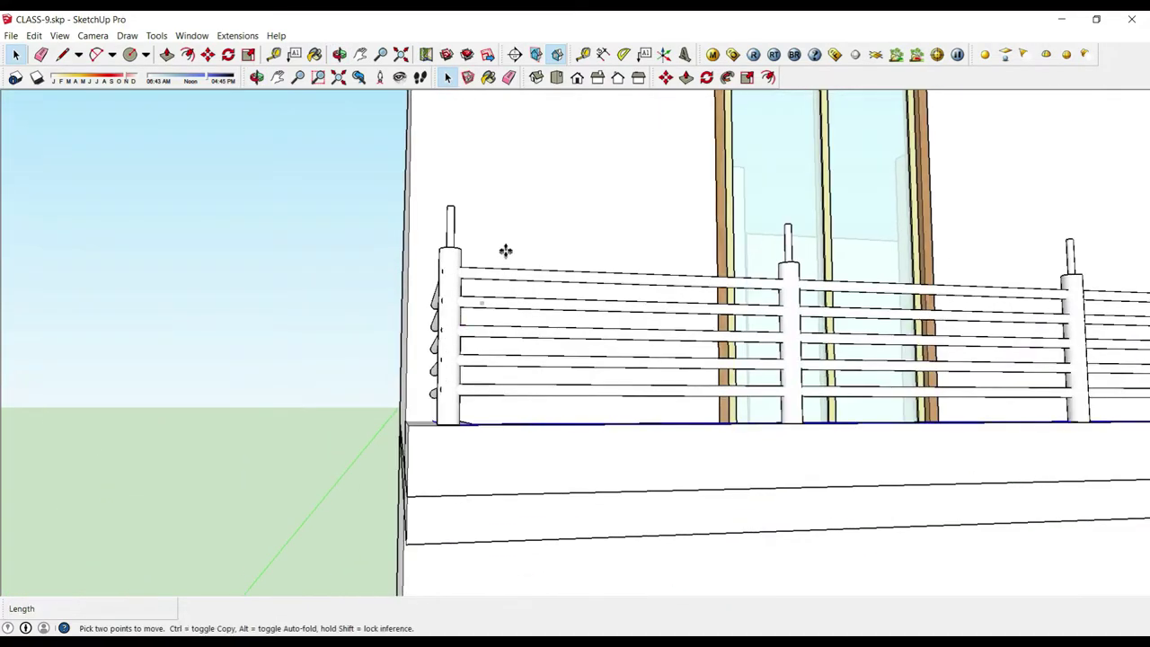
scroll(496, 273, up, 1)
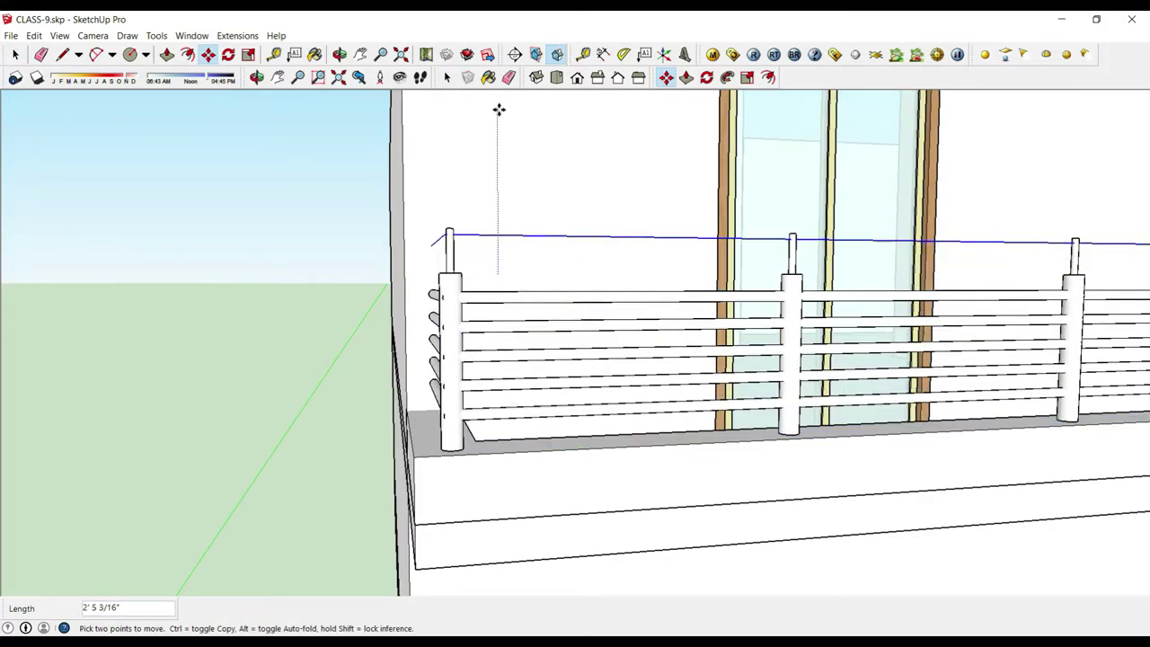
scroll(392, 216, up, 2)
scroll(441, 225, up, 2)
middle_drag(441, 225, 499, 252)
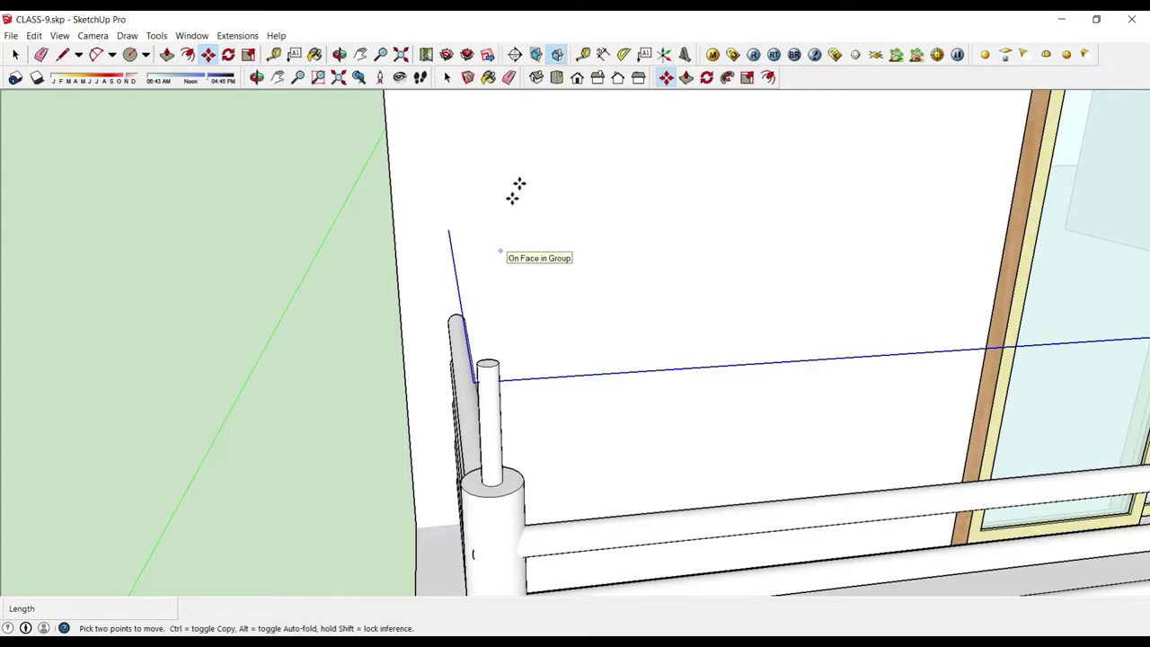
scroll(450, 220, up, 2)
scroll(433, 221, up, 1)
scroll(462, 303, down, 1)
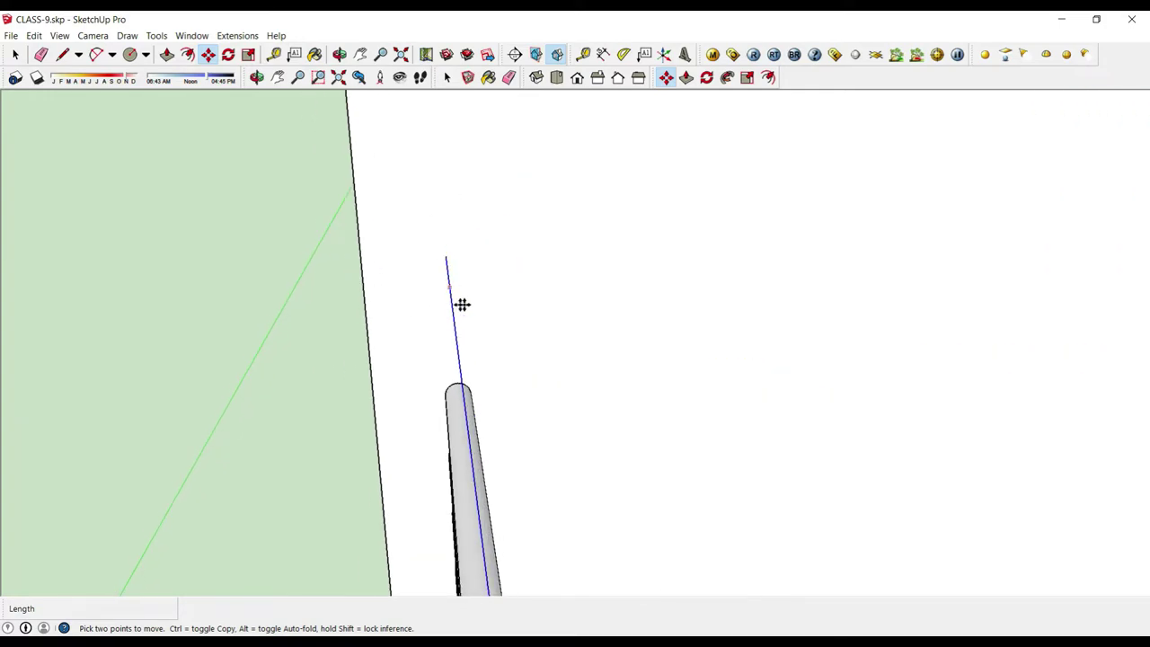
Step: Draw a small 24-sided circle at the wall end of the raised path line
scroll(445, 260, up, 2)
key(c)
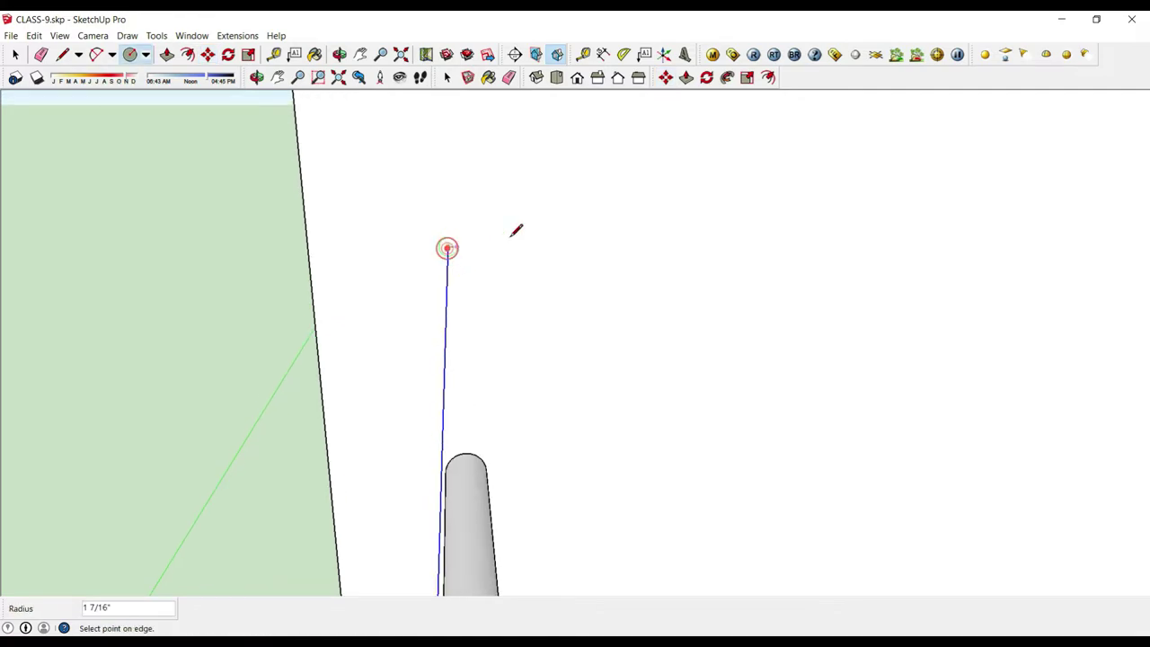
click(517, 232)
scroll(519, 269, down, 1)
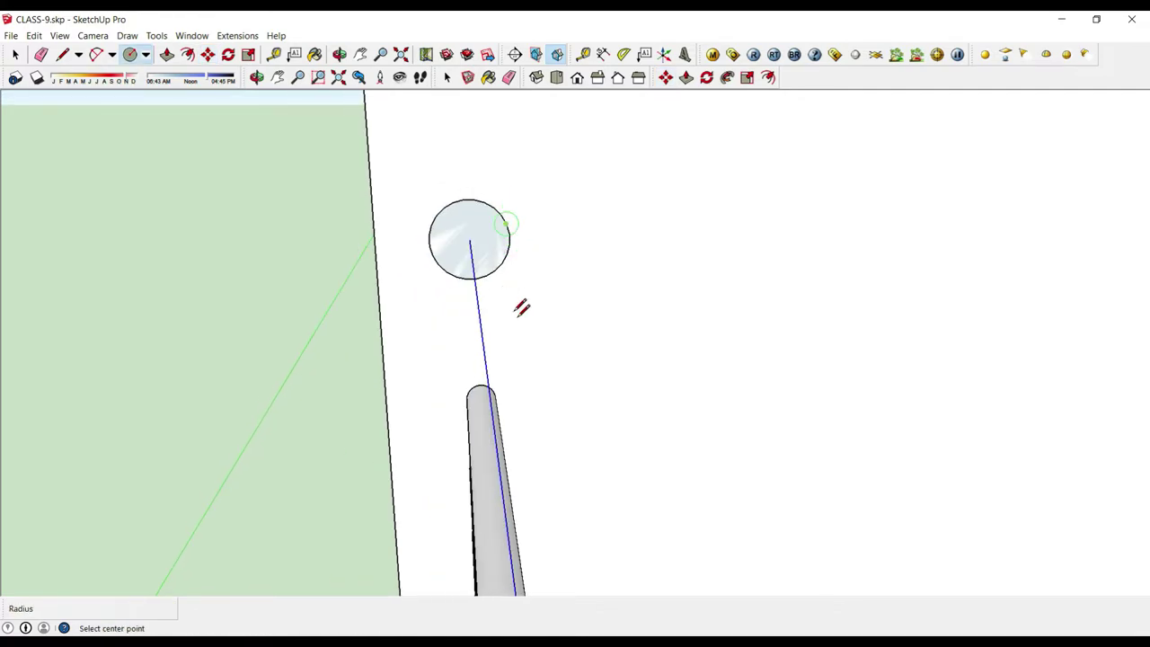
scroll(508, 333, down, 3)
scroll(467, 314, down, 2)
scroll(438, 263, up, 1)
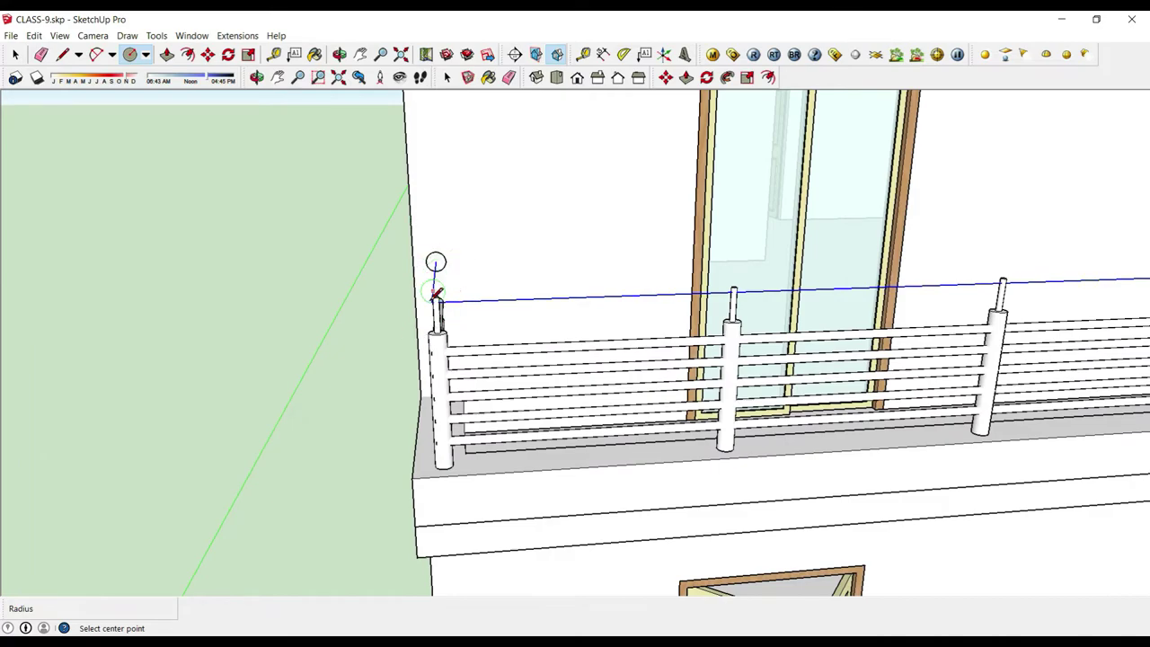
scroll(435, 287, down, 2)
scroll(431, 262, up, 3)
scroll(437, 272, up, 2)
scroll(465, 275, up, 2)
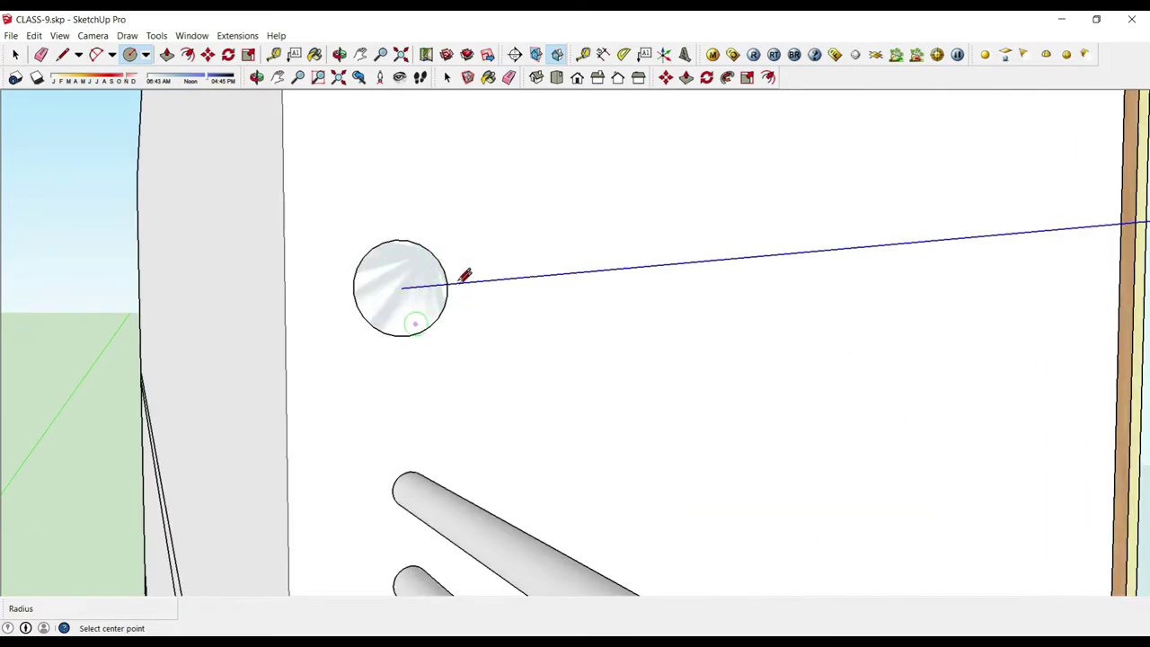
scroll(449, 274, down, 1)
key(space)
scroll(411, 275, up, 1)
scroll(411, 275, down, 3)
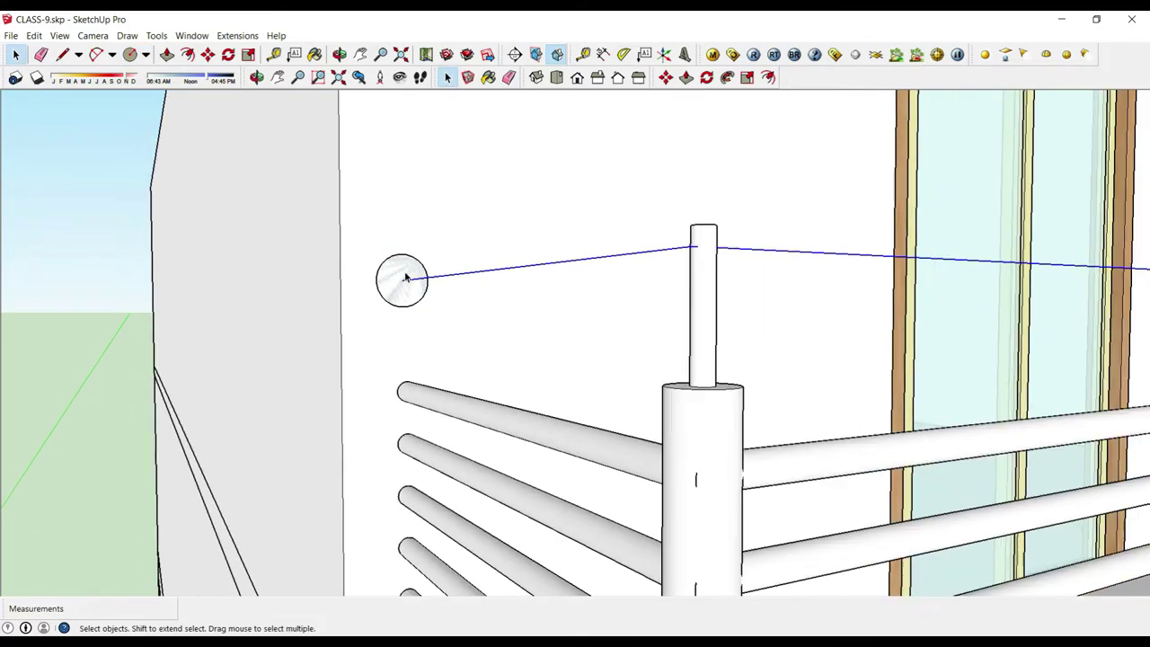
scroll(406, 278, down, 1)
Step: Make the circle a group and open the group for editing
right_click(410, 267)
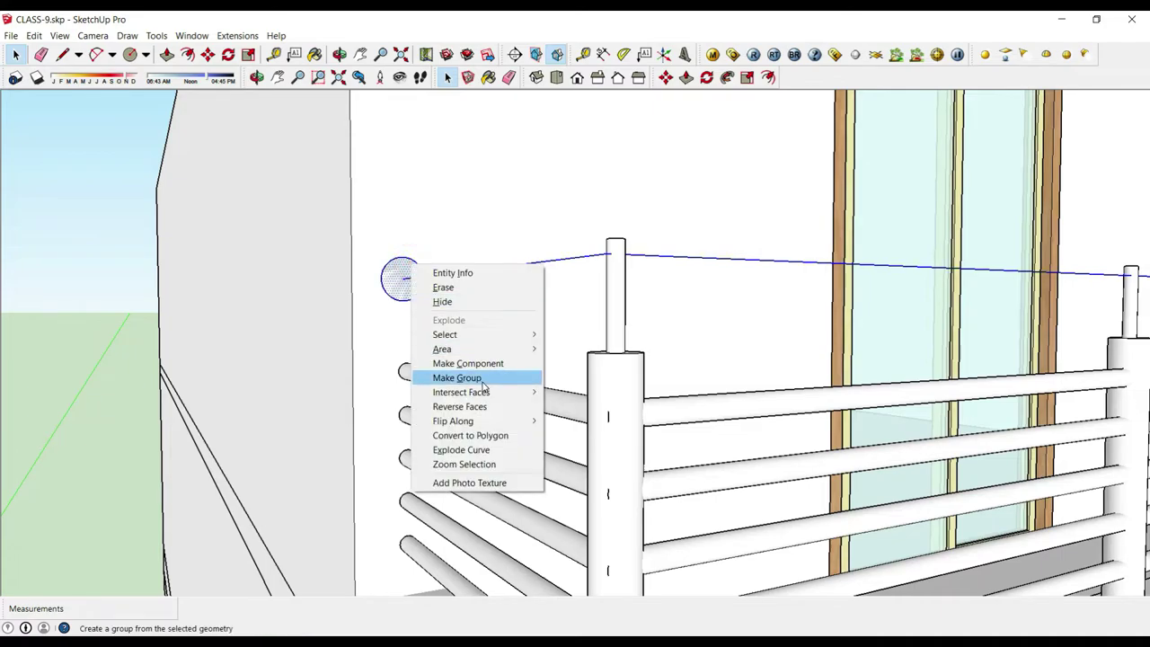
click(477, 378)
scroll(411, 267, up, 1)
scroll(410, 267, up, 2)
double_click(410, 267)
scroll(407, 233, down, 1)
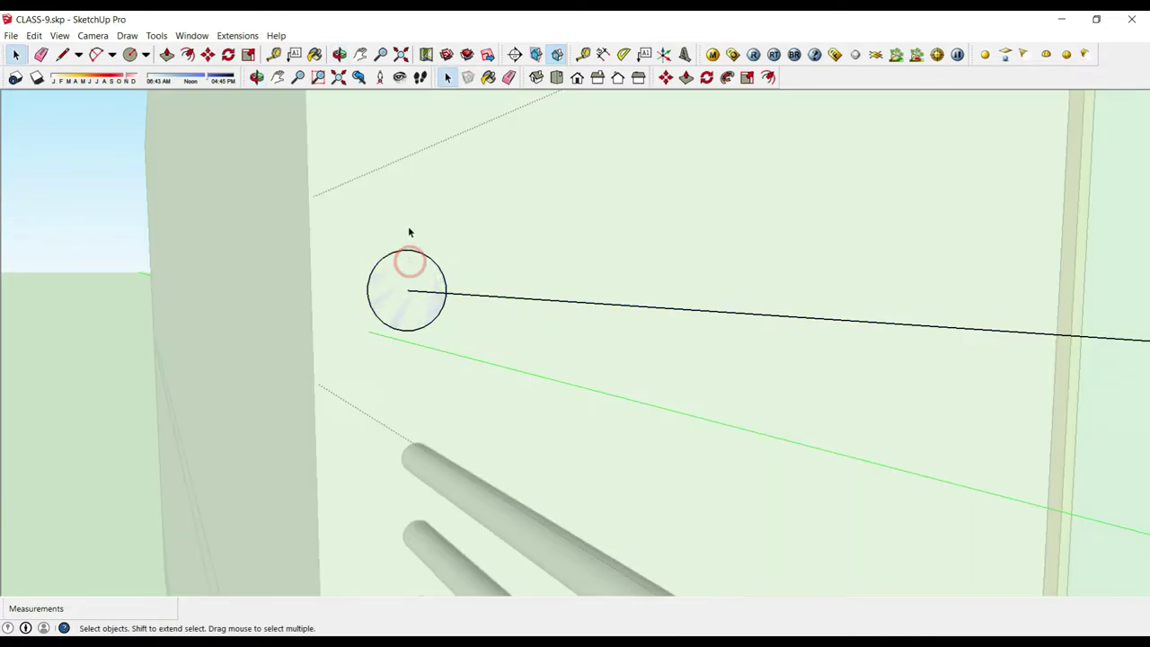
scroll(486, 270, down, 2)
scroll(593, 378, down, 2)
scroll(674, 432, down, 2)
Step: Orbit to a top-down view of the floor plan and activate Push/Pull
mouse_move(716, 401)
middle_down()
mouse_move(732, 513)
mouse_move(886, 513)
mouse_move(992, 550)
middle_up()
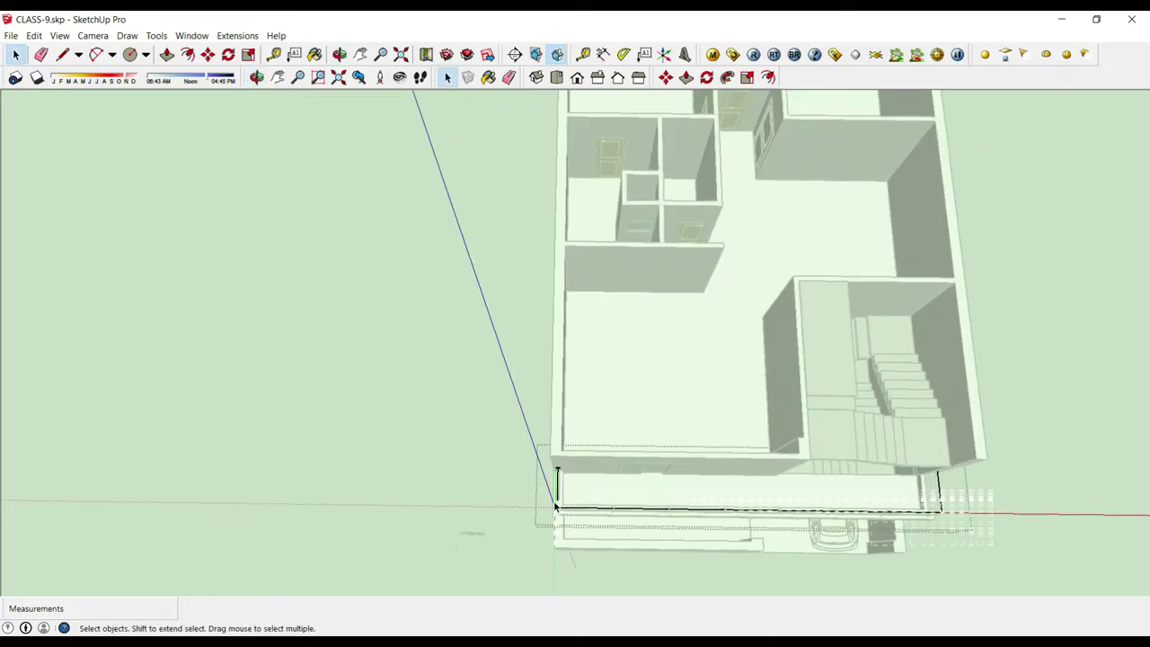
scroll(555, 506, up, 1)
scroll(555, 506, up, 2)
scroll(555, 506, up, 2)
scroll(556, 506, up, 1)
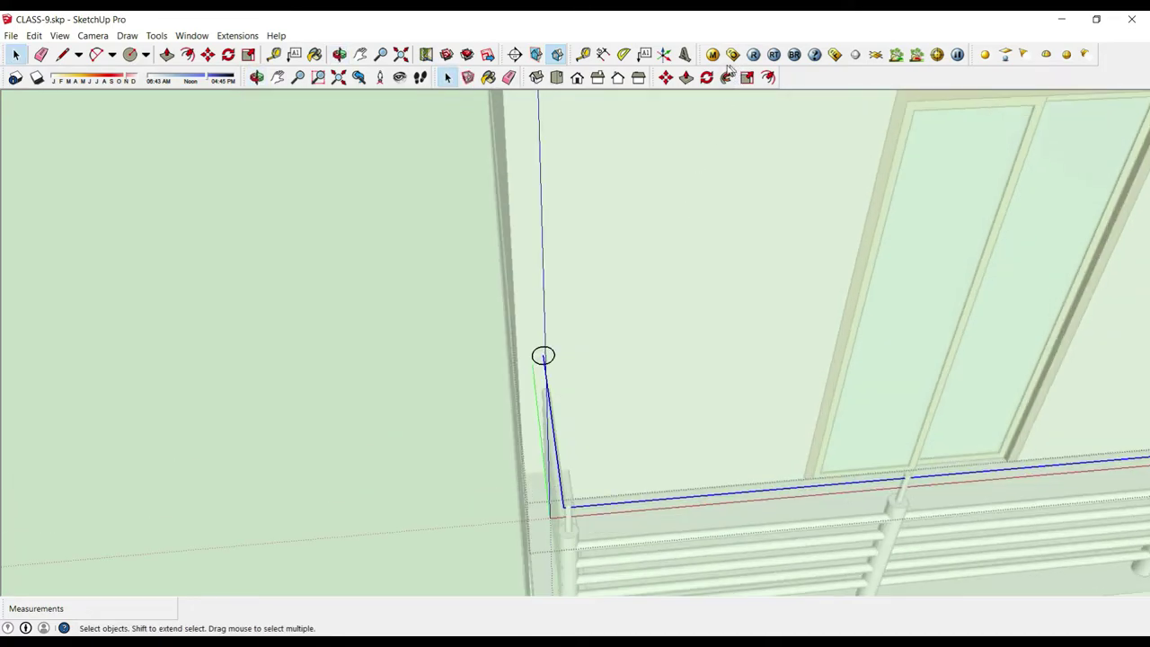
click(728, 78)
scroll(567, 362, up, 1)
scroll(566, 362, up, 2)
scroll(531, 398, up, 2)
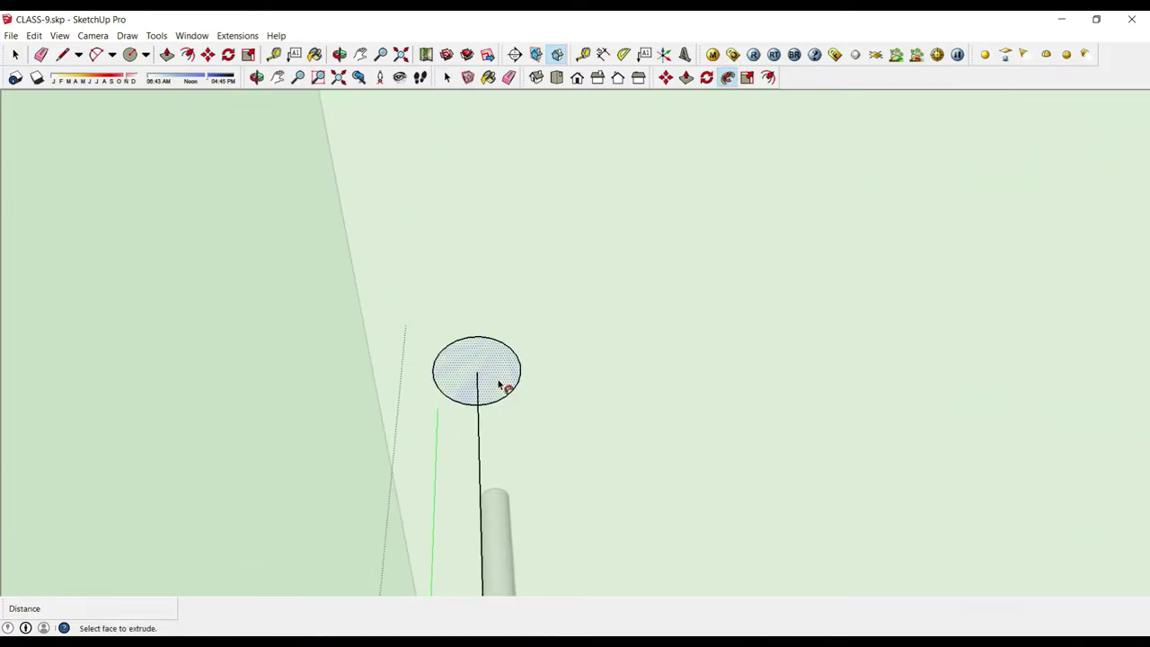
Step: Zoom in on the handrail's left end and select its round end face
middle_drag(500, 385, 452, 296)
scroll(457, 327, down, 3)
scroll(629, 386, down, 3)
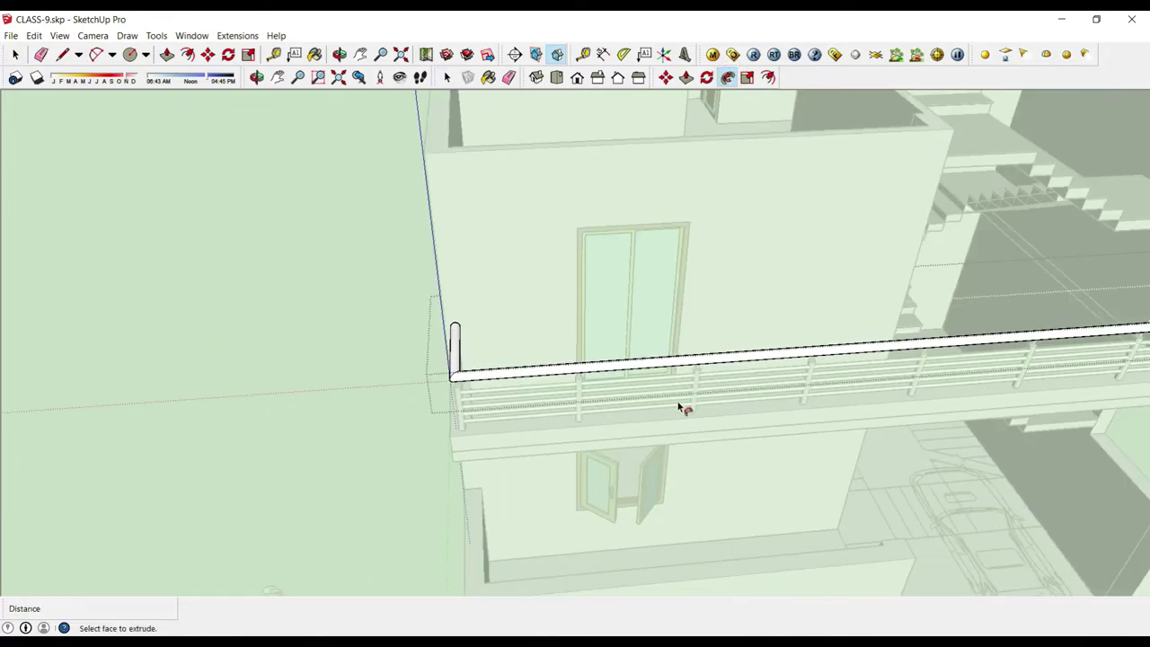
scroll(682, 406, up, 3)
mouse_move(683, 406)
middle_down()
mouse_move(497, 197)
mouse_move(418, 249)
middle_up()
scroll(554, 398, down, 2)
mouse_move(554, 398)
middle_down()
mouse_move(890, 393)
mouse_move(669, 370)
mouse_move(947, 458)
middle_up()
scroll(669, 370, down, 3)
scroll(945, 461, up, 1)
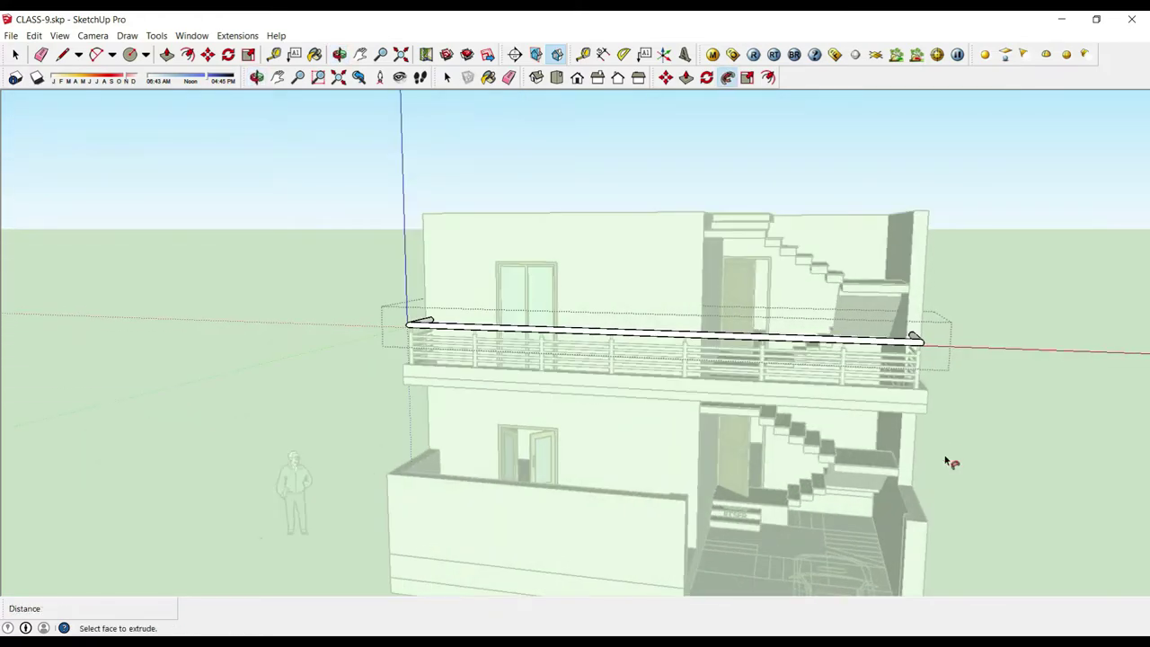
scroll(458, 340, up, 3)
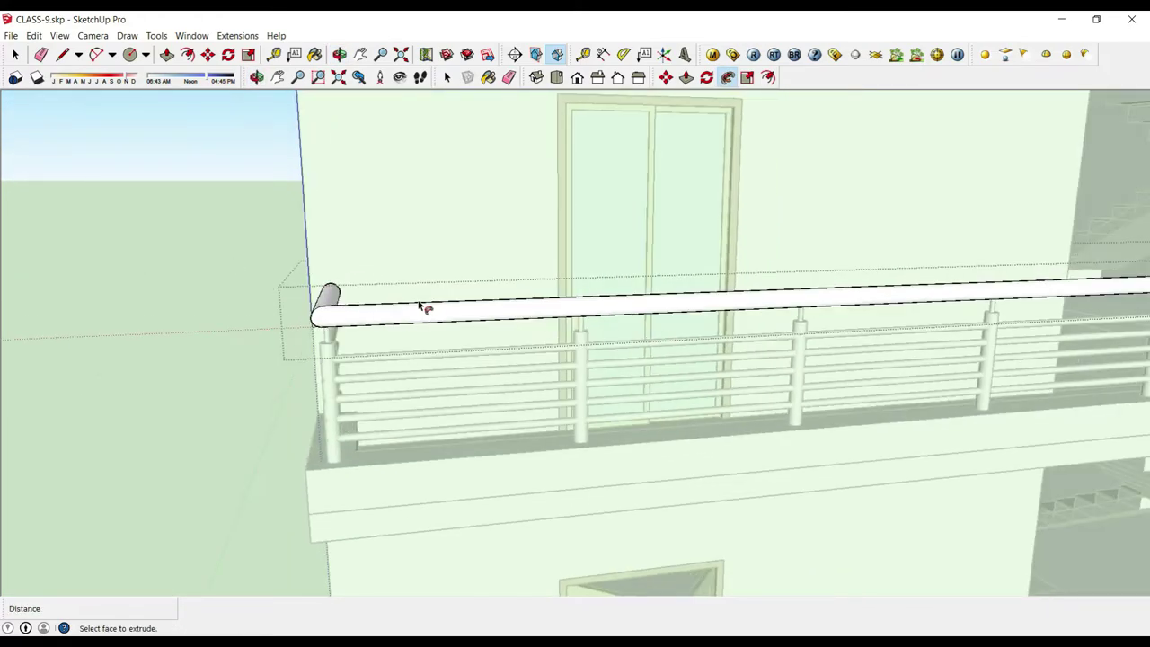
scroll(323, 297, up, 2)
scroll(336, 300, up, 2)
scroll(334, 304, up, 2)
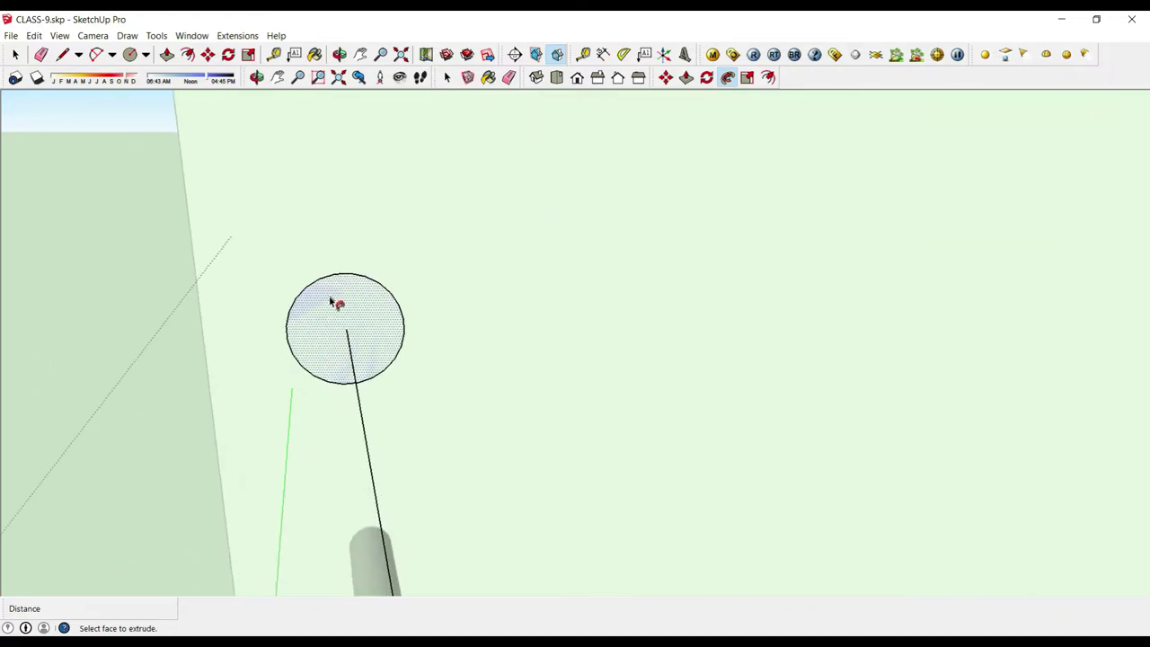
scroll(351, 310, up, 2)
scroll(352, 312, up, 1)
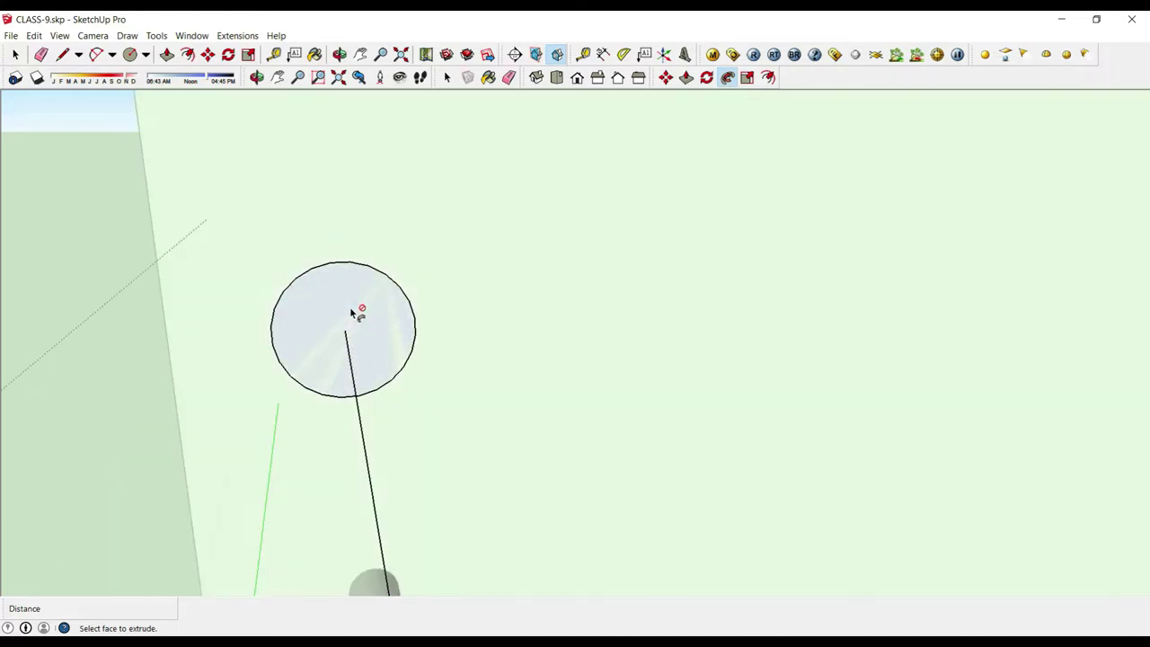
click(353, 312)
scroll(351, 301, up, 1)
Step: Offset the handrail end circle inward by 0.25 and delete the outer ring
scroll(359, 283, up, 2)
key(f)
text(.25)
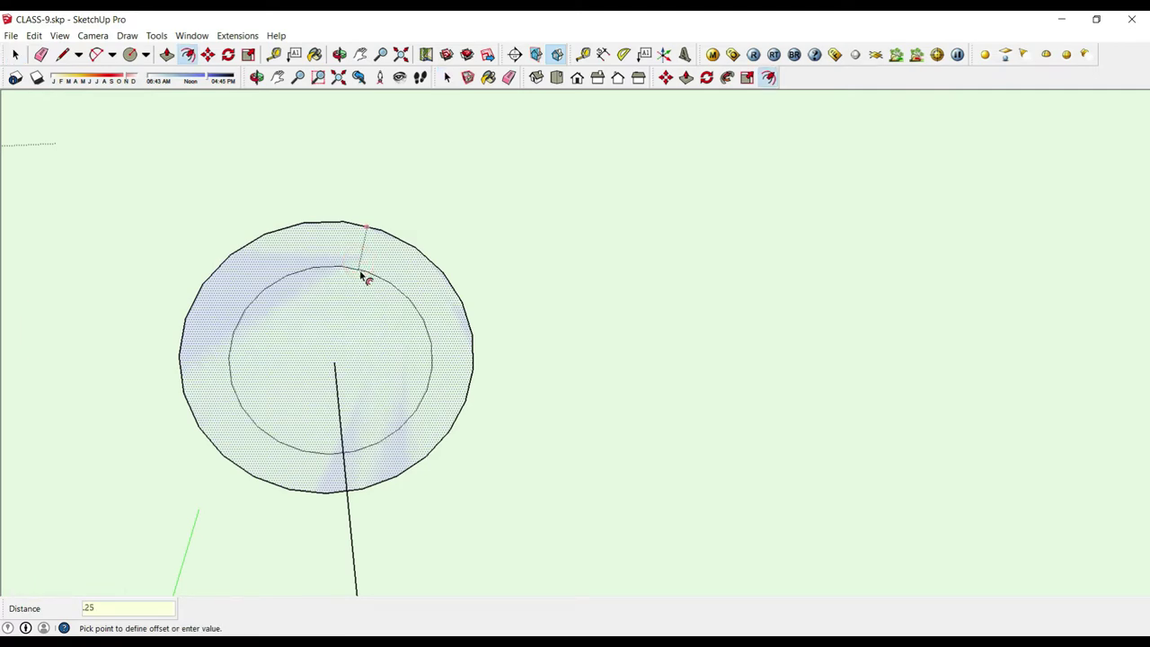
key(Return)
key(space)
key(e)
click(378, 225)
scroll(377, 260, down, 5)
key(space)
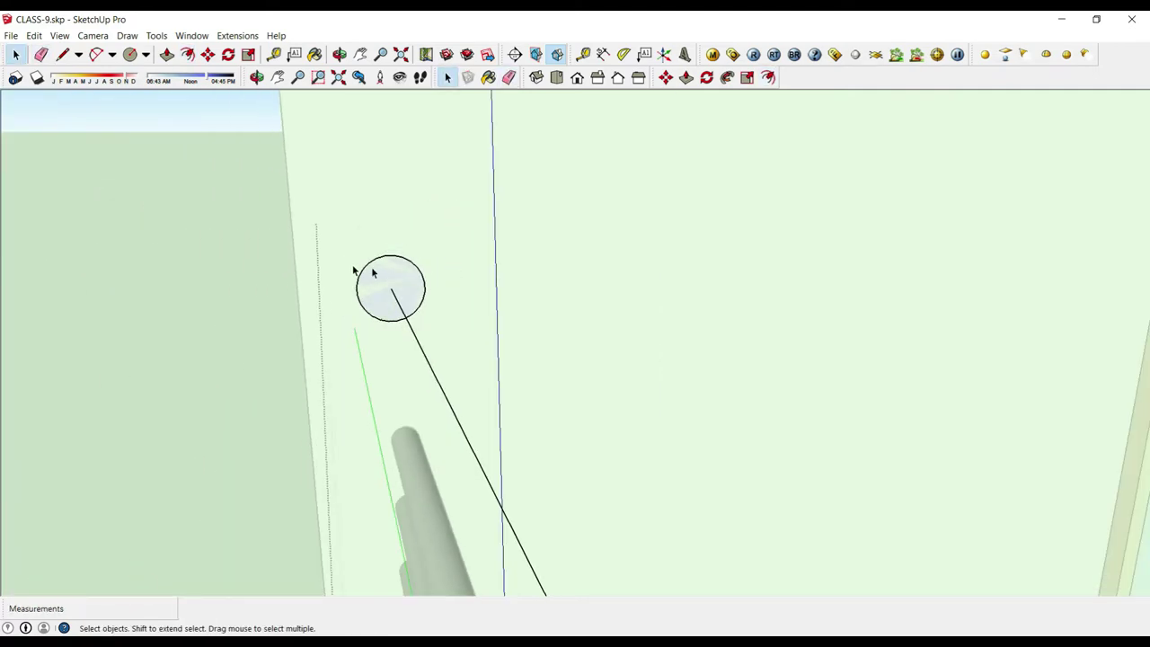
scroll(353, 269, down, 2)
scroll(395, 332, up, 2)
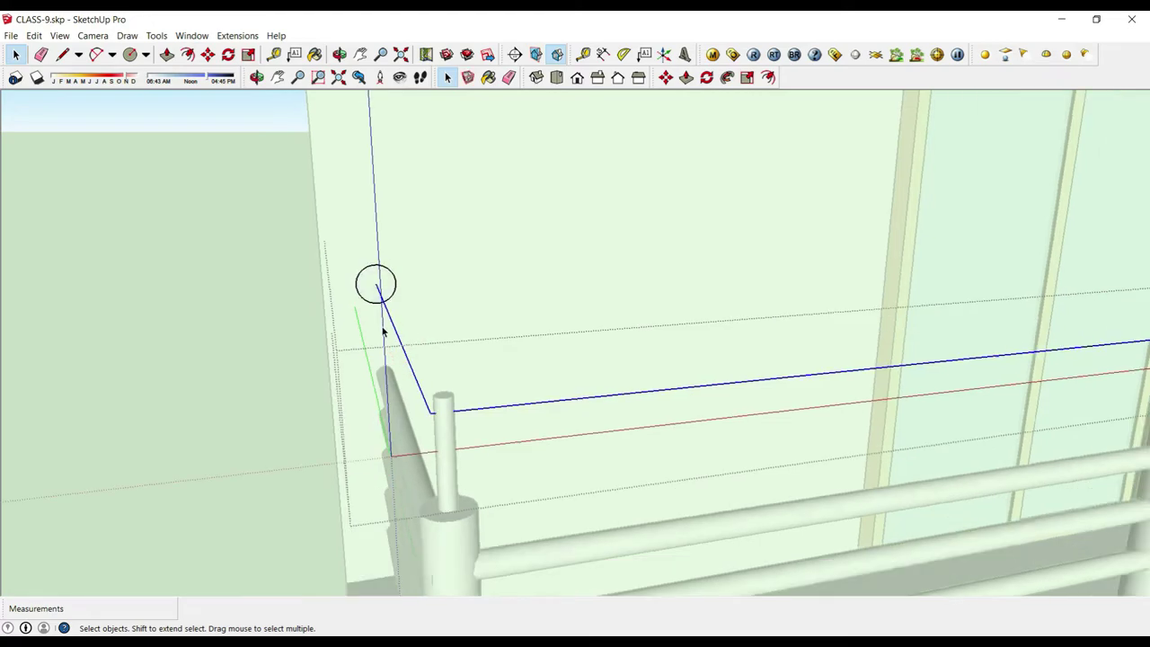
scroll(346, 270, up, 2)
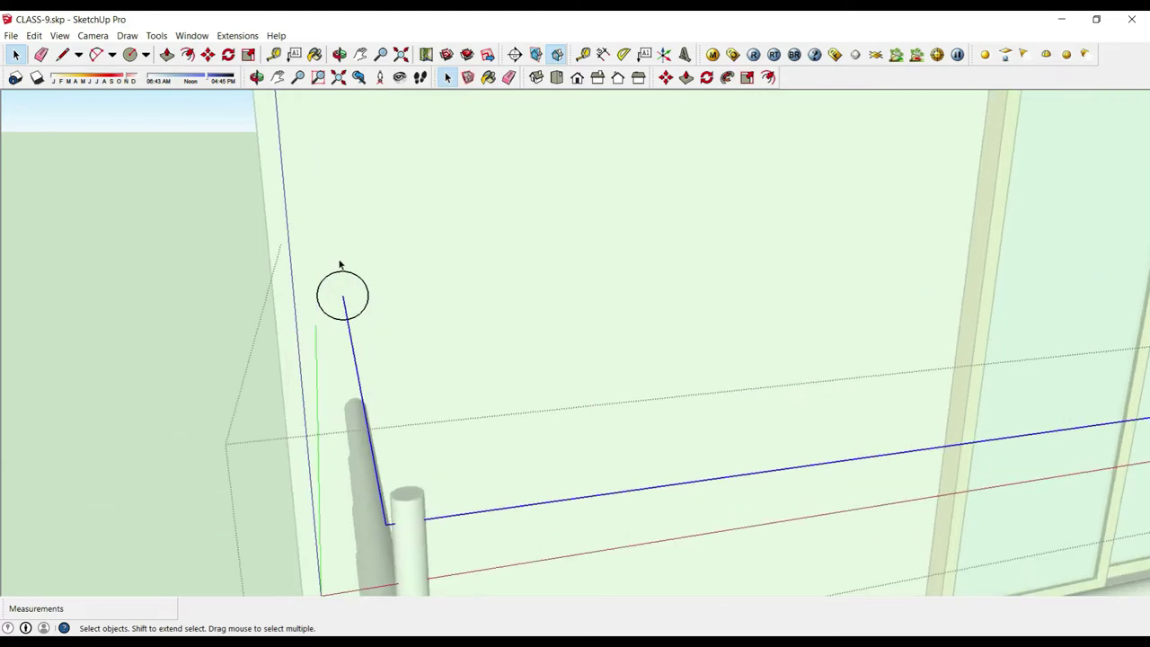
Step: Push/Pull the inset circle into a short cylindrical cap
click(728, 78)
scroll(365, 305, up, 1)
scroll(350, 314, up, 2)
drag(342, 329, 334, 321)
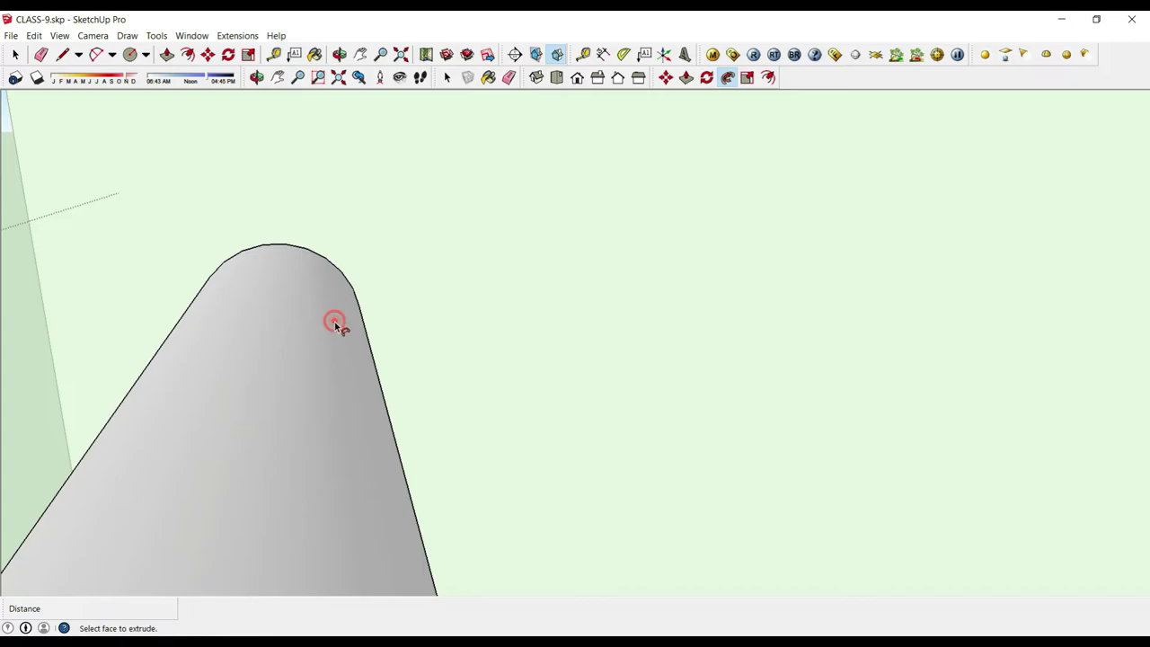
scroll(314, 297, down, 3)
scroll(288, 323, down, 4)
key(space)
Step: Combine the selected balcony railing parts into a single group
scroll(313, 358, down, 4)
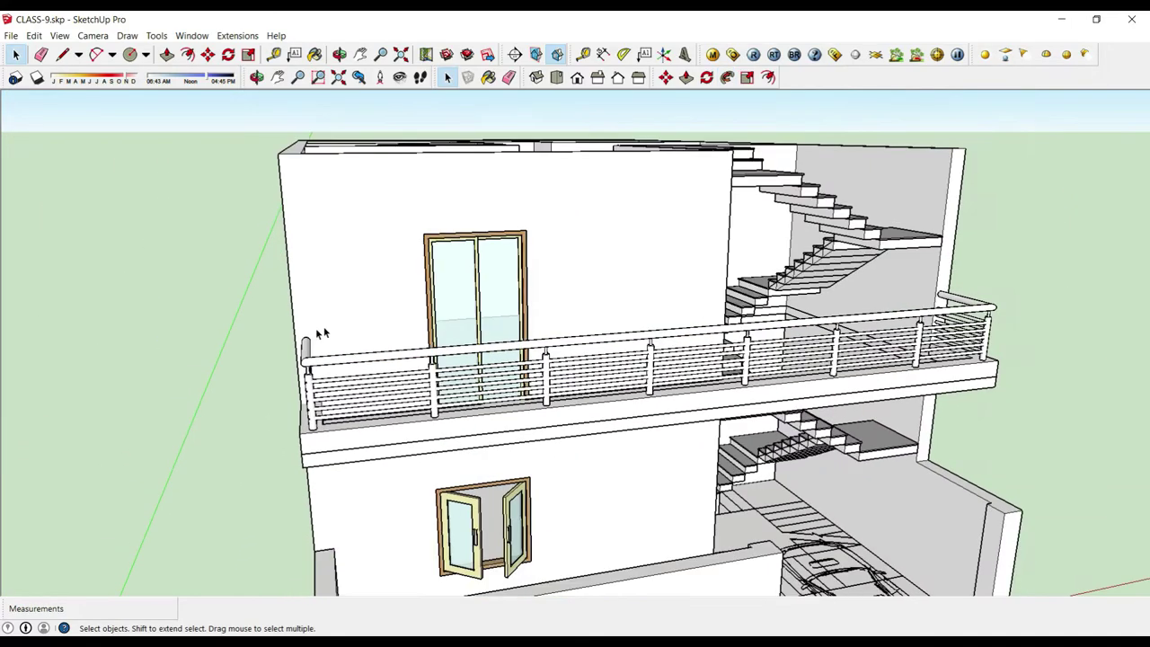
middle_drag(320, 333, 1103, 416)
scroll(1102, 416, up, 3)
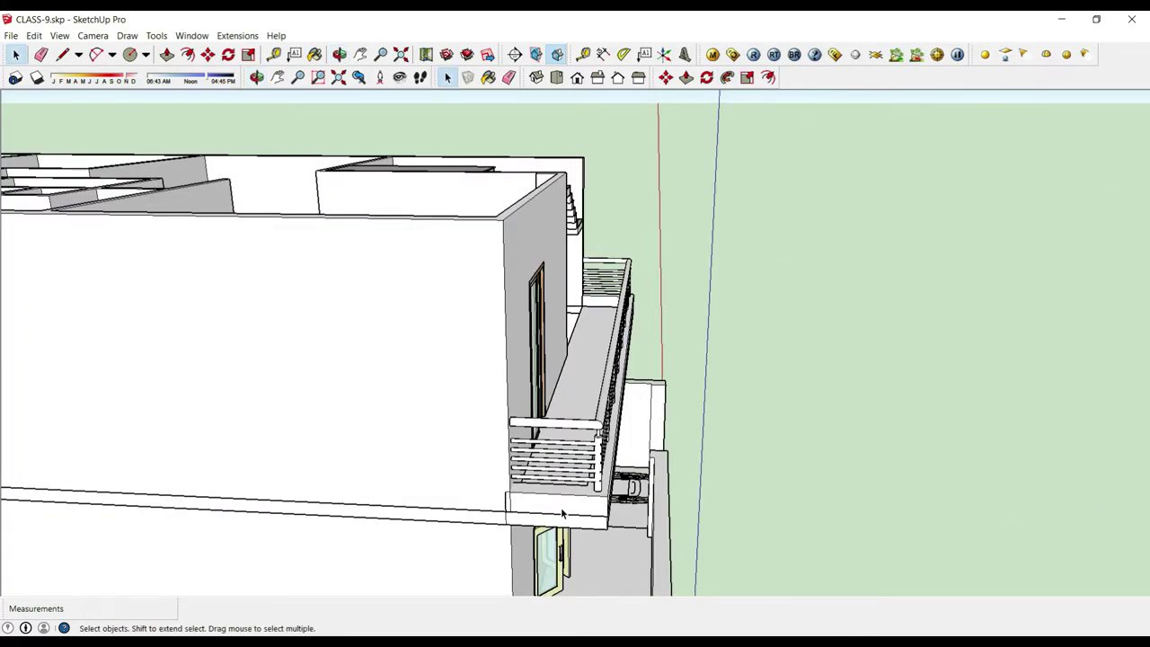
scroll(563, 514, up, 4)
middle_drag(575, 485, 636, 378)
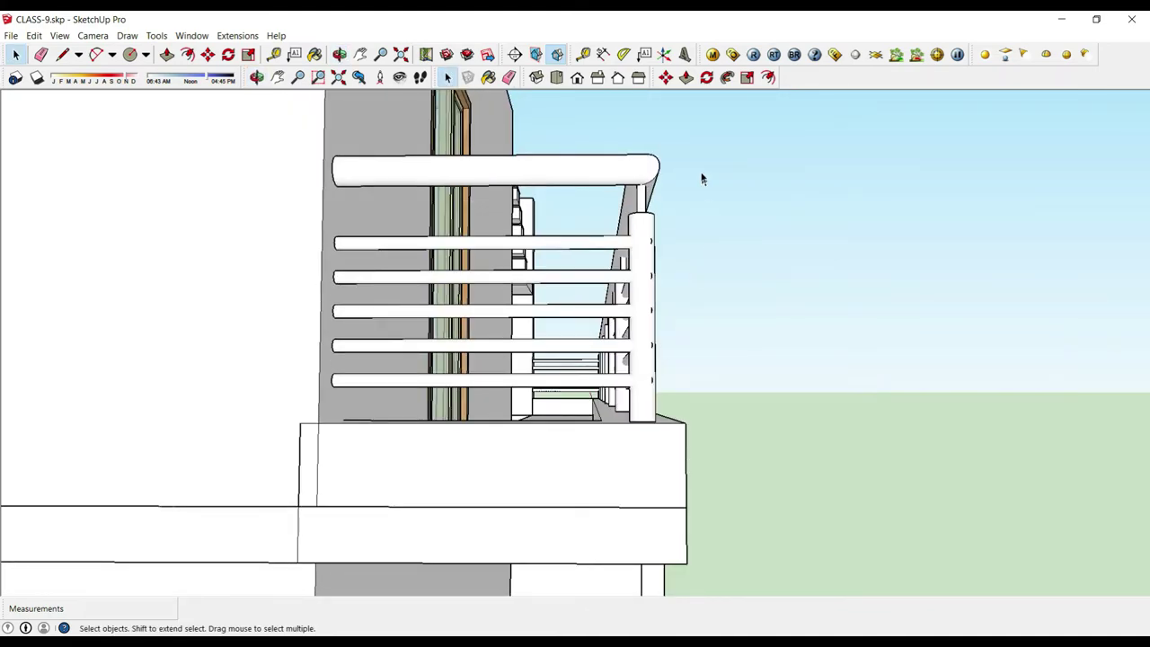
right_click(582, 392)
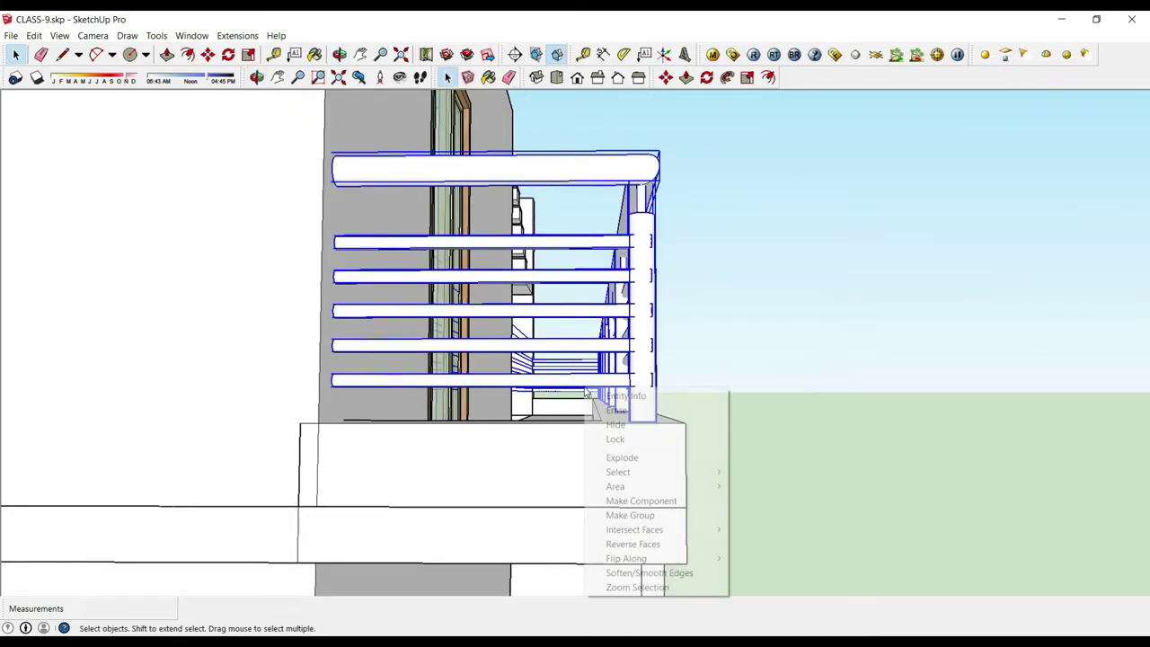
click(667, 512)
Step: Deselect the railing and bring up Paint Bucket with the Materials panel
mouse_move(668, 512)
middle_down()
mouse_move(455, 367)
mouse_move(670, 409)
mouse_move(914, 327)
middle_up()
click(940, 336)
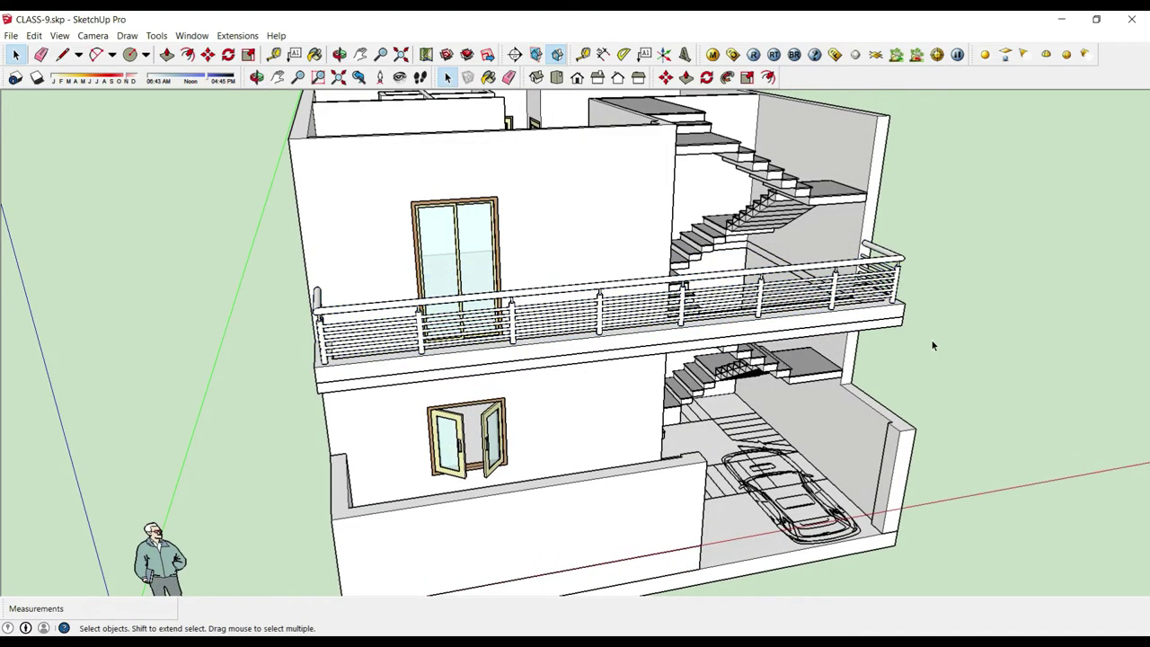
key(b)
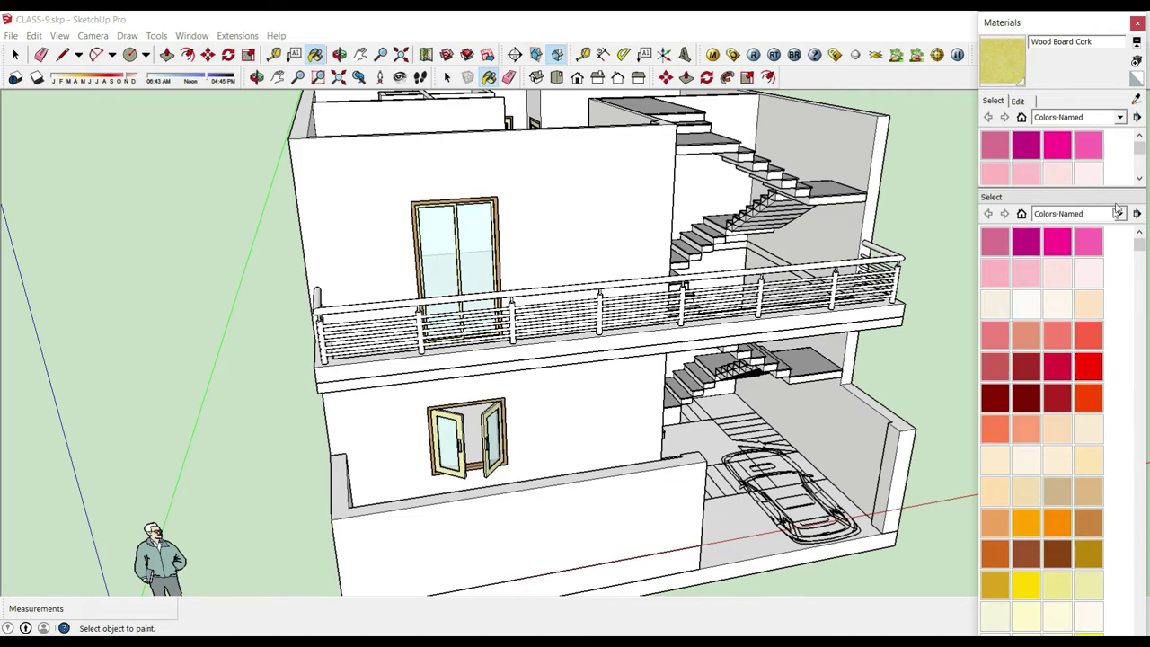
Step: Scroll the Colors-Named materials and try the 0132_LightGray swatch
drag(1139, 254, 1139, 567)
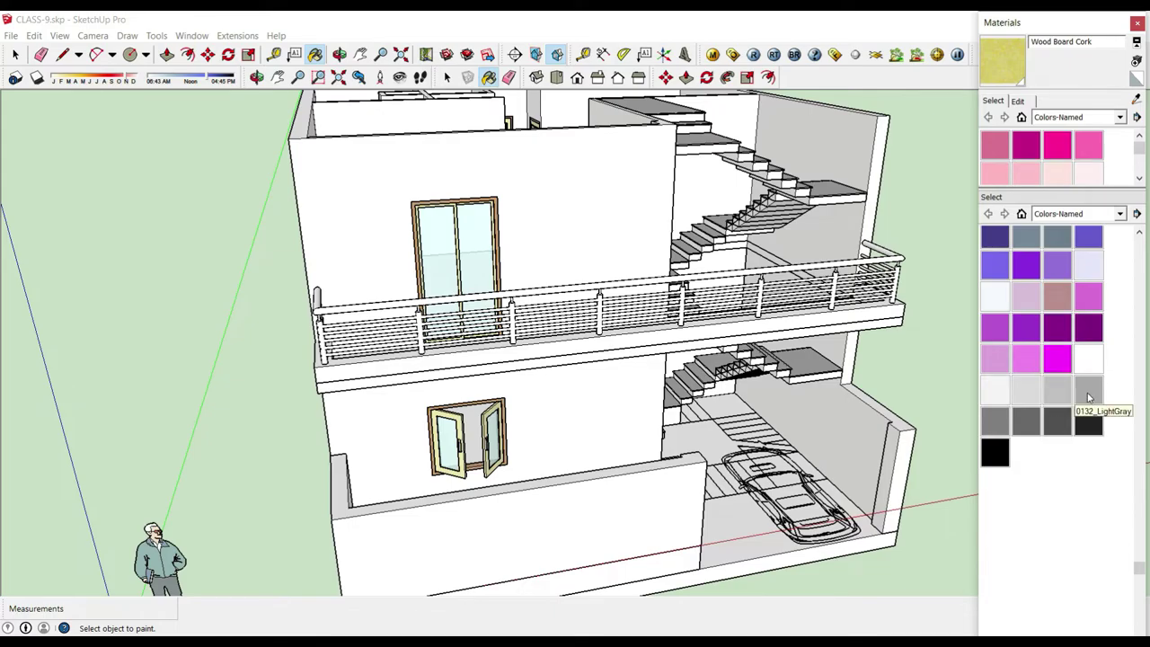
click(1088, 396)
scroll(403, 377, up, 5)
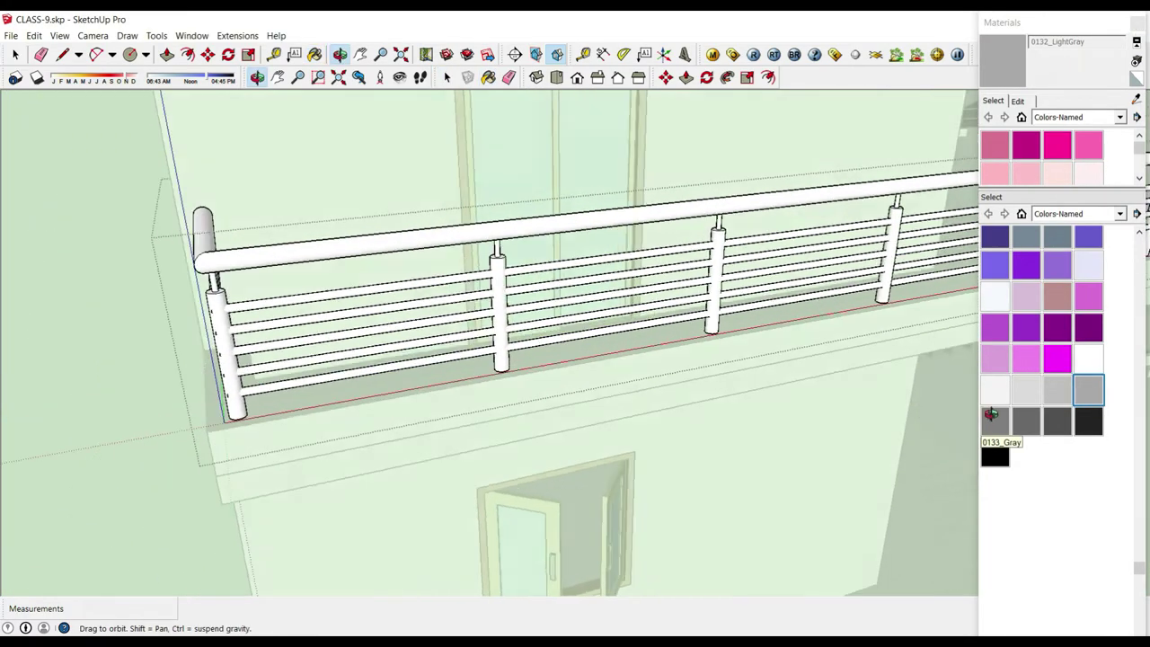
Step: Orbit and zoom along the balcony railing to frame it for painting
middle_drag(503, 377, 539, 354)
scroll(546, 327, up, 4)
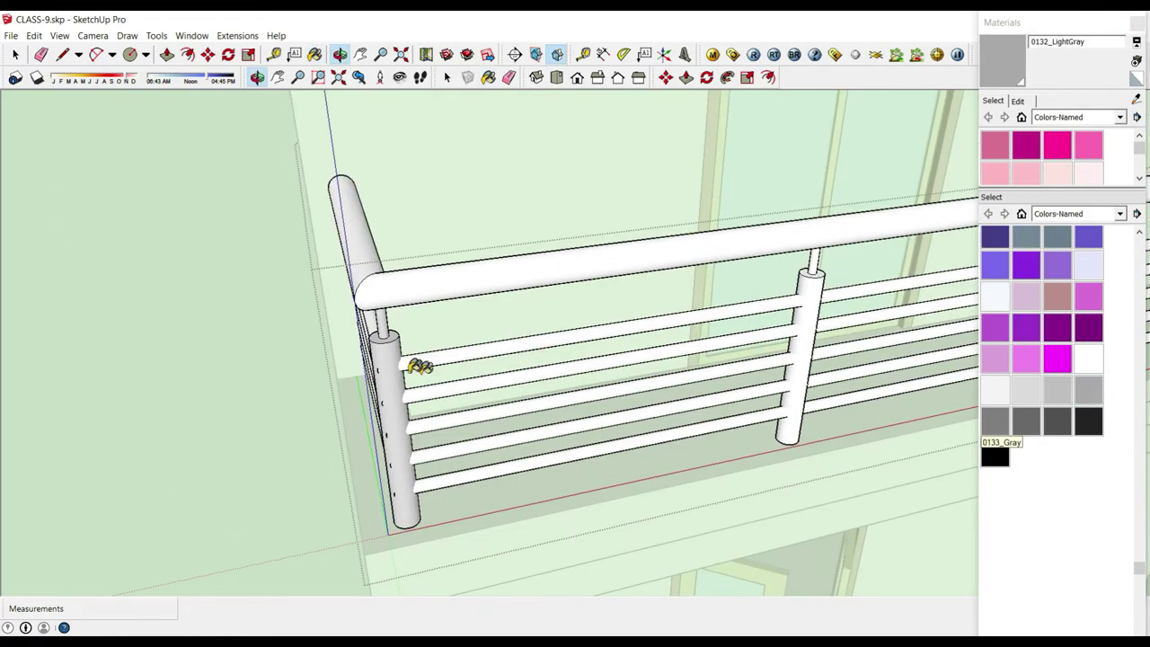
scroll(421, 366, down, 2)
scroll(491, 326, down, 5)
scroll(446, 279, up, 5)
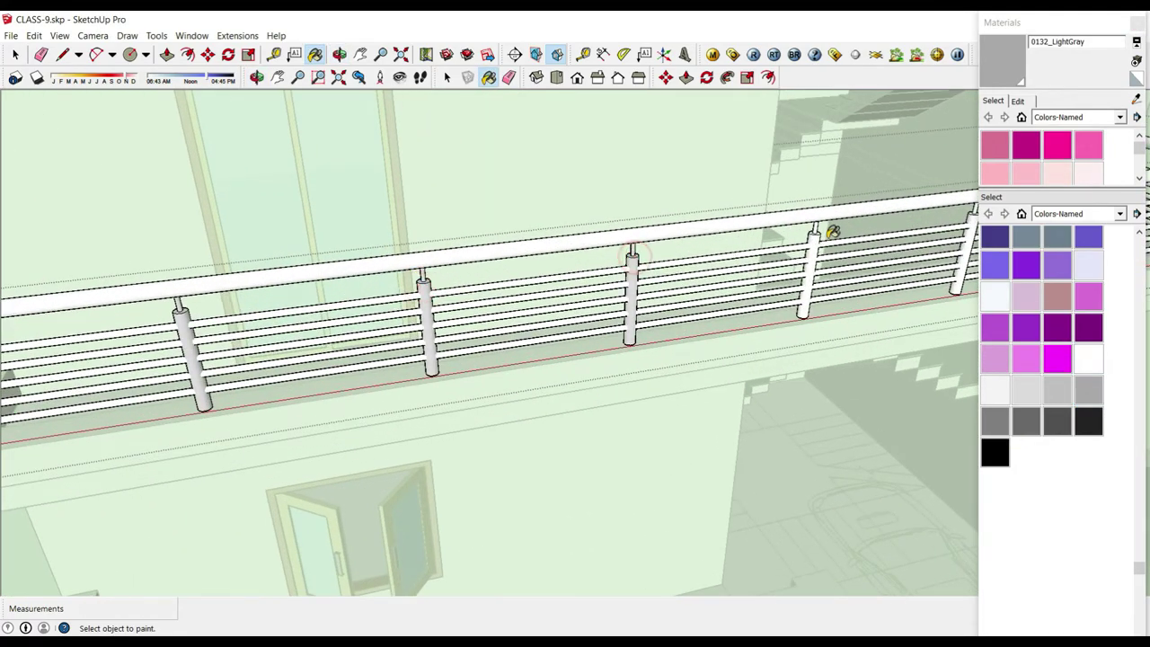
scroll(793, 271, down, 3)
middle_drag(745, 333, 764, 329)
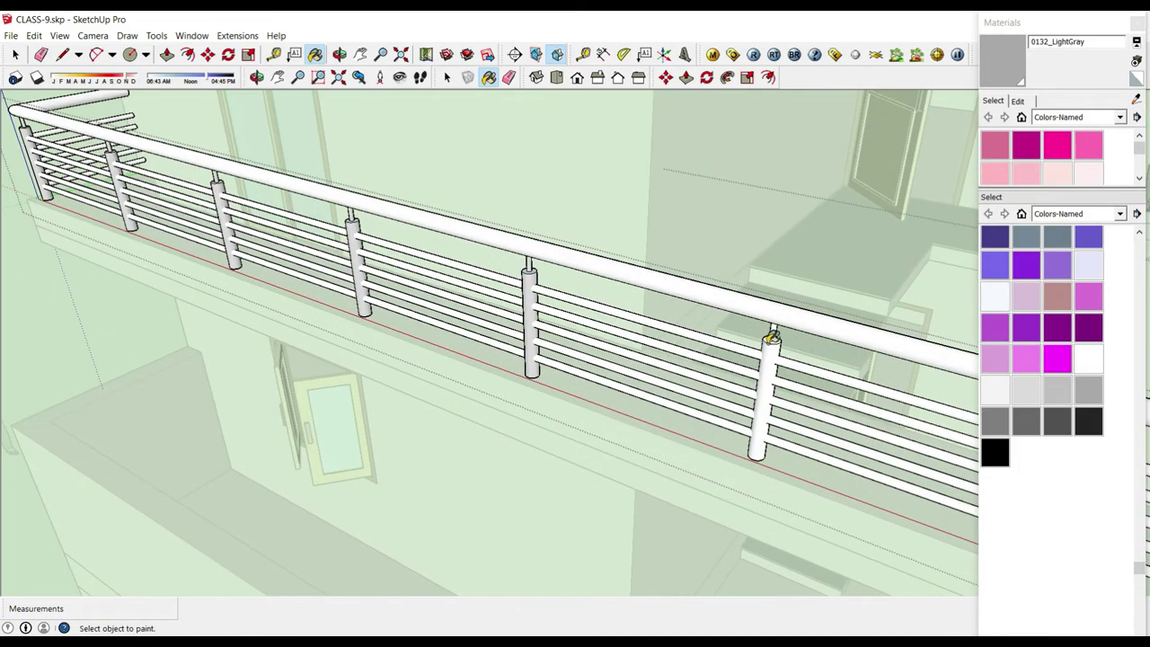
scroll(685, 371, up, 2)
scroll(514, 331, down, 3)
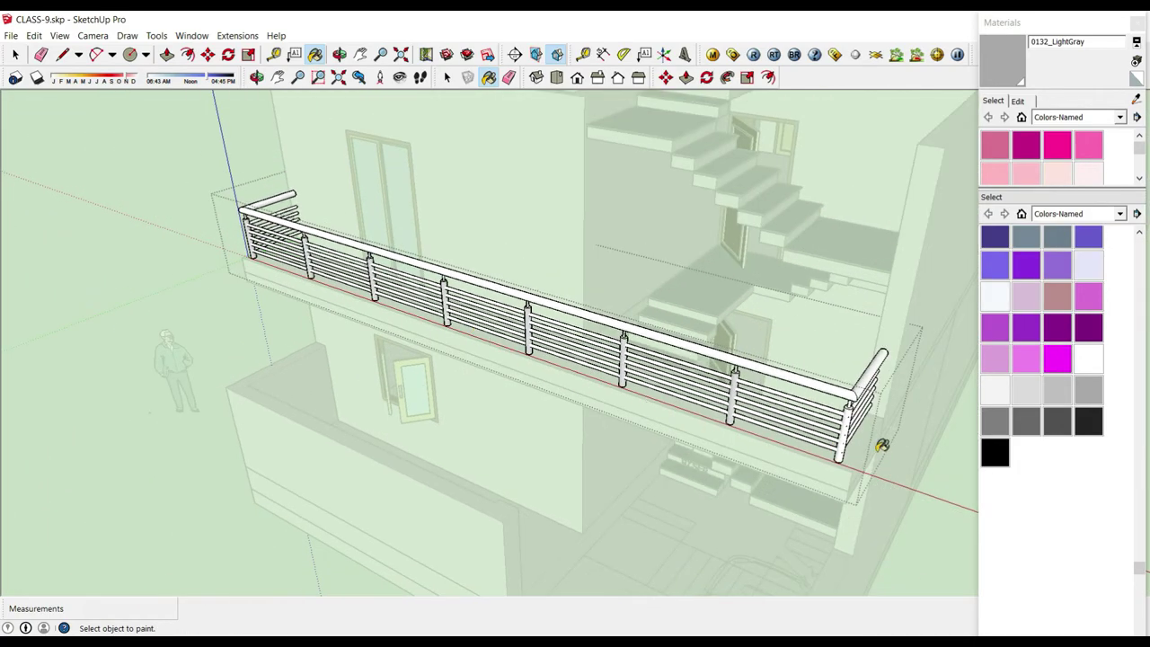
scroll(826, 392, up, 3)
Step: Select 0137_Black and paint the railing's horizontal rails black
click(995, 452)
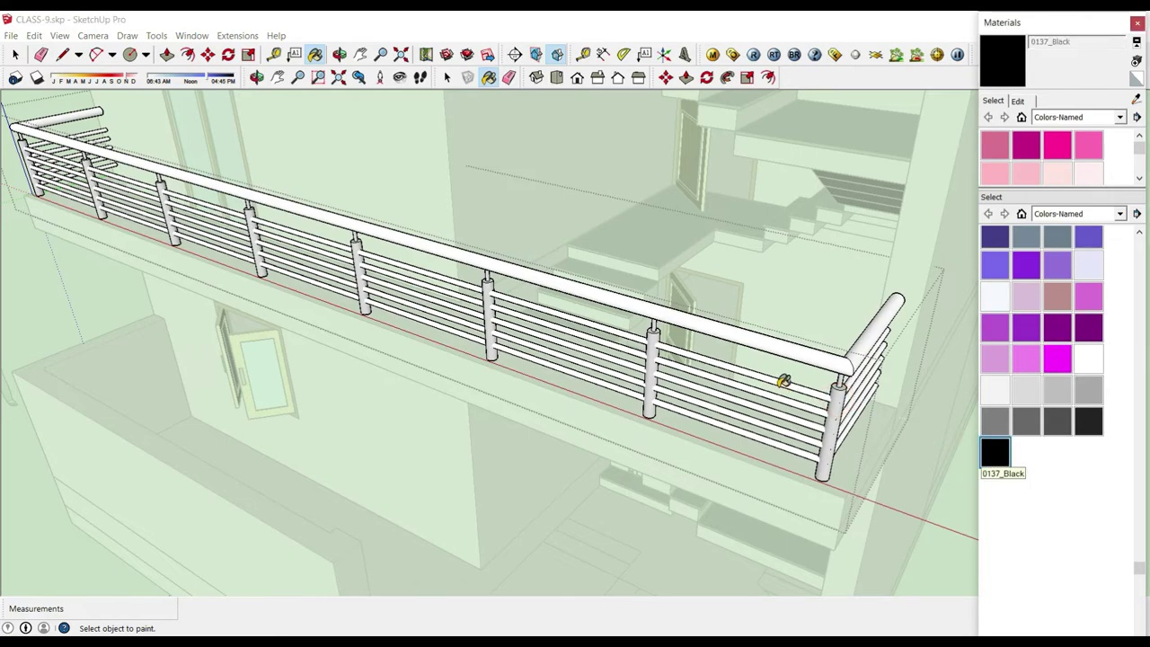
scroll(782, 381, up, 2)
click(800, 400)
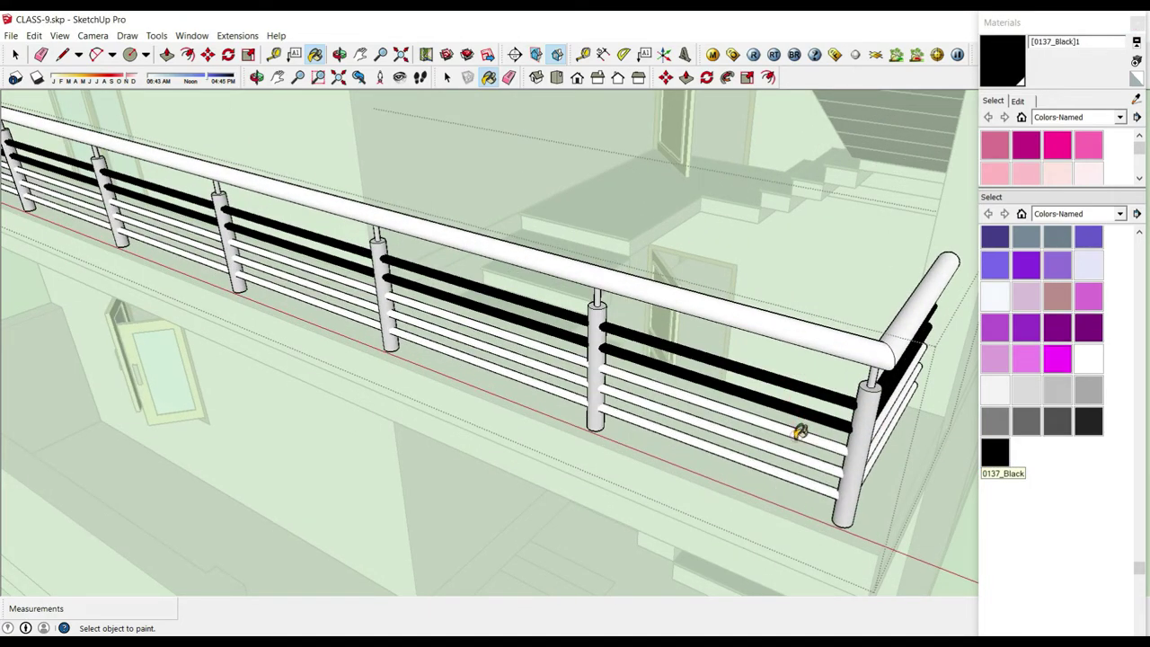
click(799, 432)
click(792, 449)
click(788, 470)
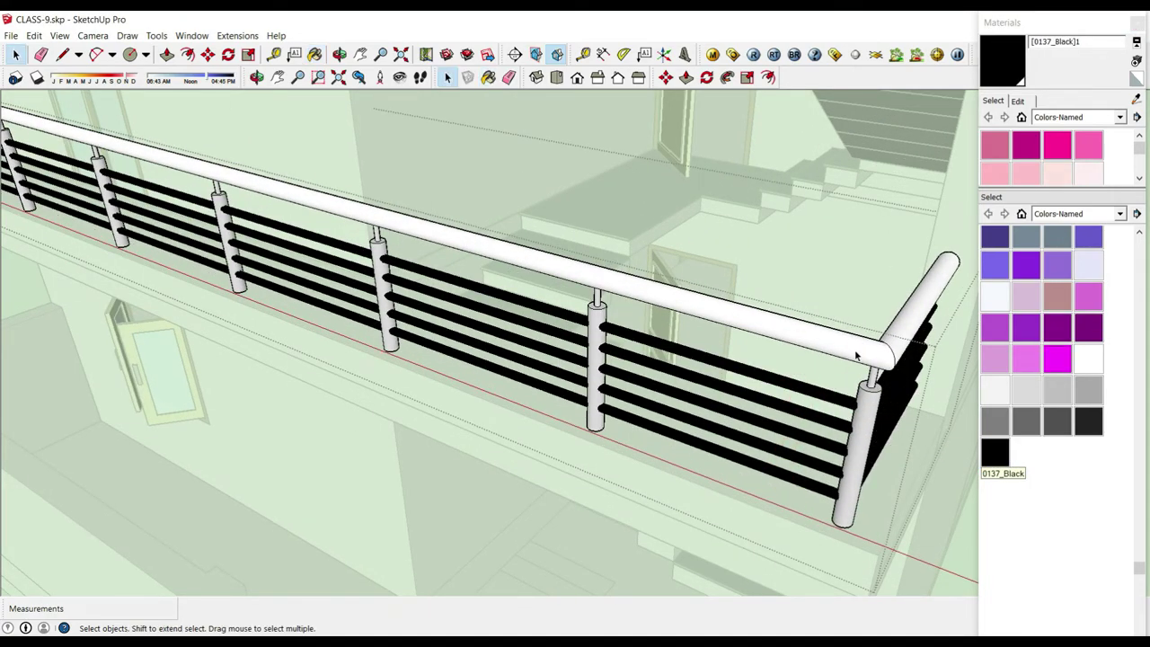
scroll(855, 355, down, 2)
Step: Exit the railing group and paint the top handrail black
key(Escape)
key(b)
click(858, 344)
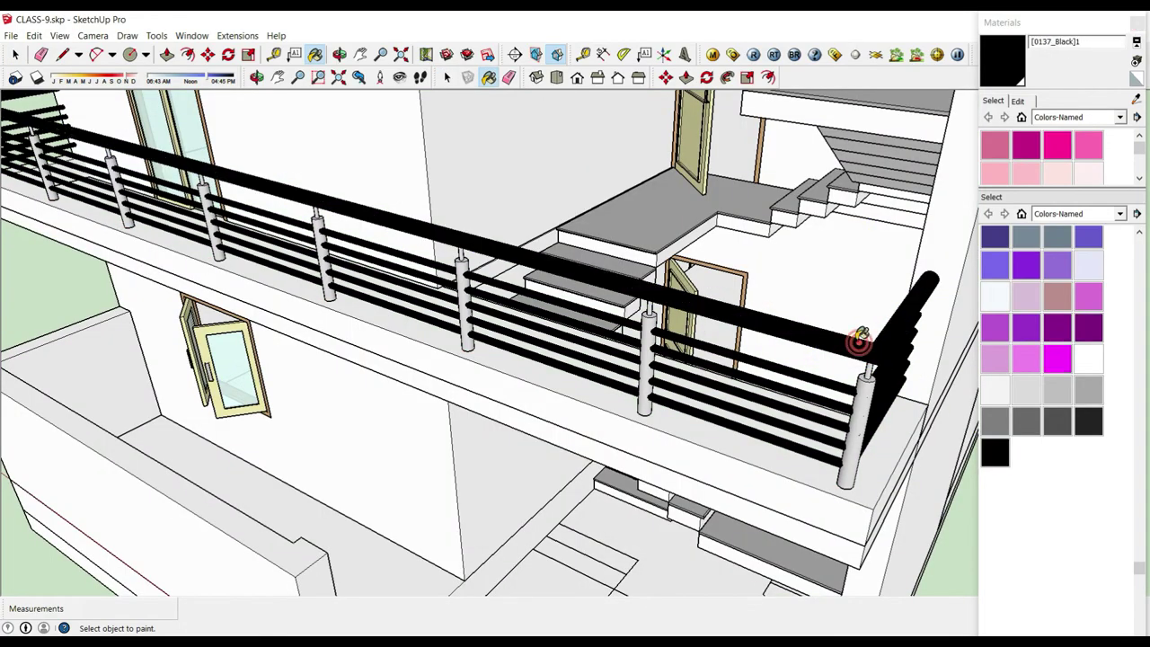
scroll(860, 337, down, 5)
Step: Orbit around the house to inspect the black-painted balcony railing
middle_drag(809, 359, 648, 357)
middle_drag(778, 351, 629, 395)
scroll(612, 410, up, 3)
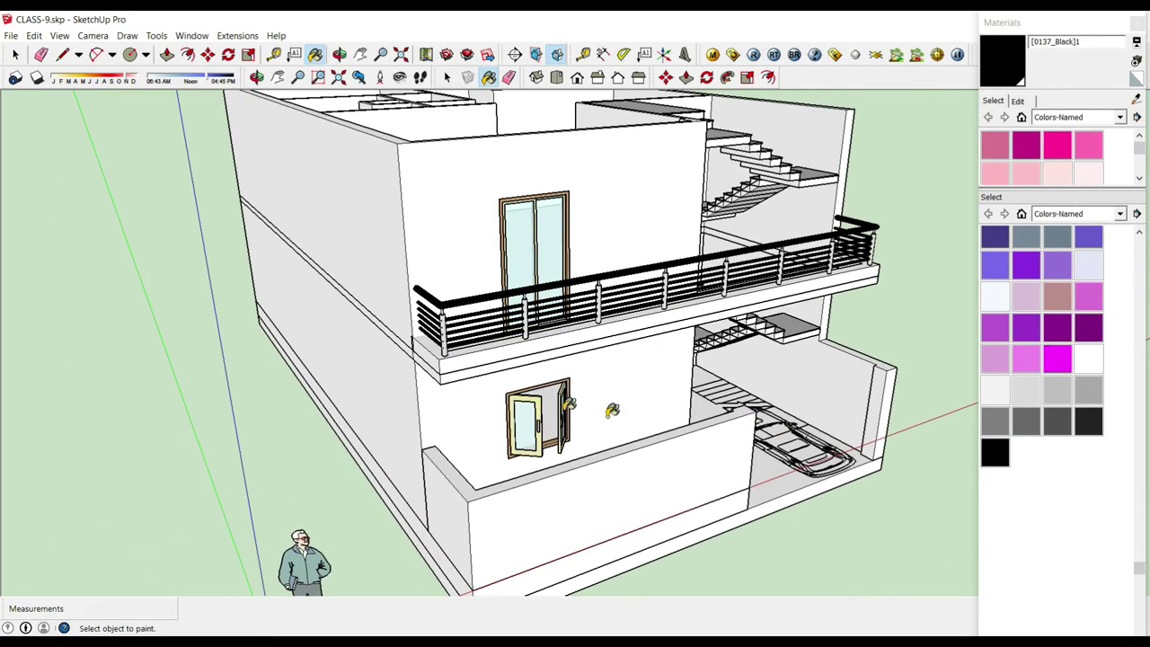
scroll(612, 410, up, 3)
scroll(501, 264, up, 2)
middle_drag(501, 265, 470, 216)
scroll(275, 252, down, 2)
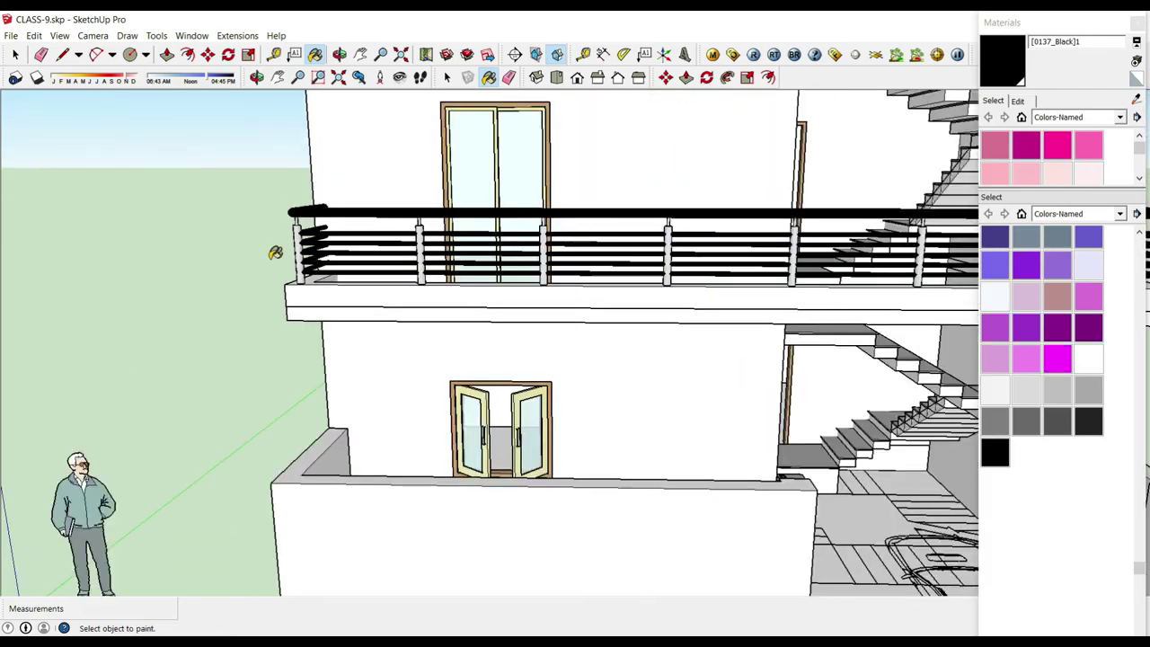
middle_drag(275, 252, 378, 269)
scroll(539, 377, down, 3)
scroll(736, 422, up, 3)
middle_drag(736, 423, 744, 270)
scroll(746, 359, down, 3)
scroll(744, 252, up, 1)
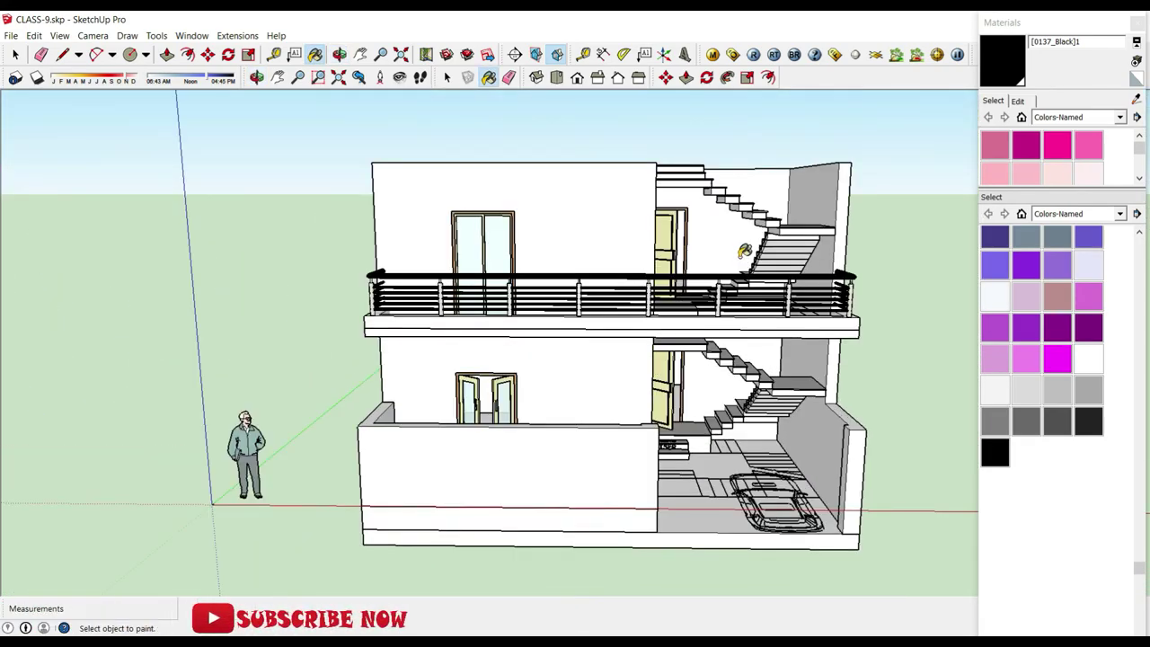